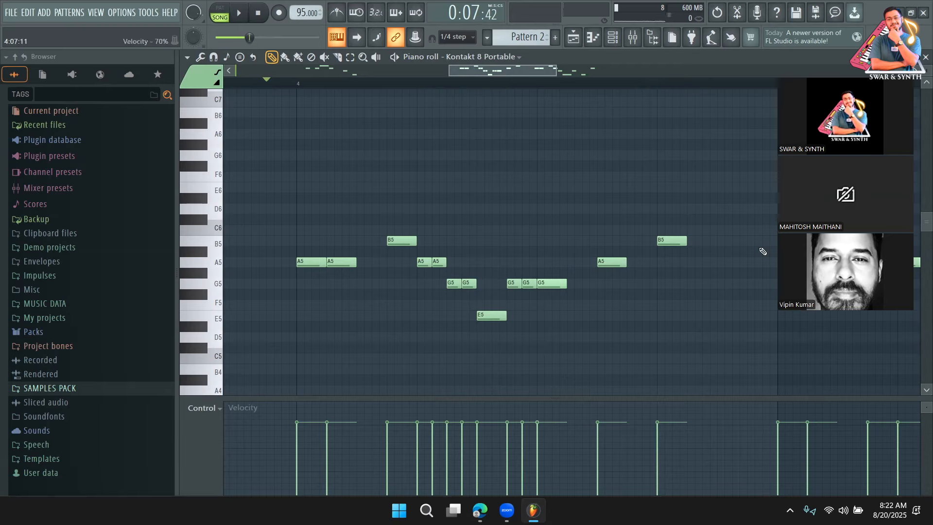
right_click(672, 240)
right_click(619, 264)
key("ctrl+z")
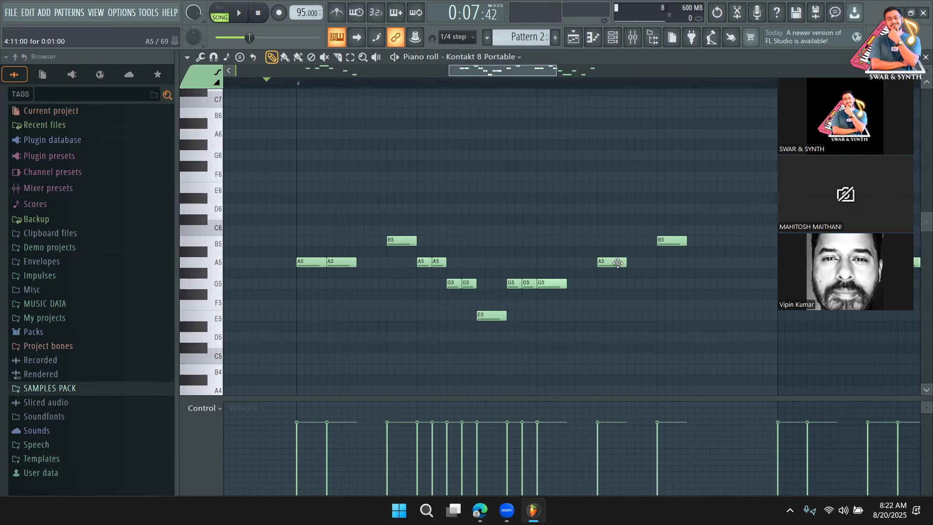
Step: Clear the old Pattern 1 clip from the playlist and place Pattern 2 at the start of Track 1
key("F5")
right_click(452, 129)
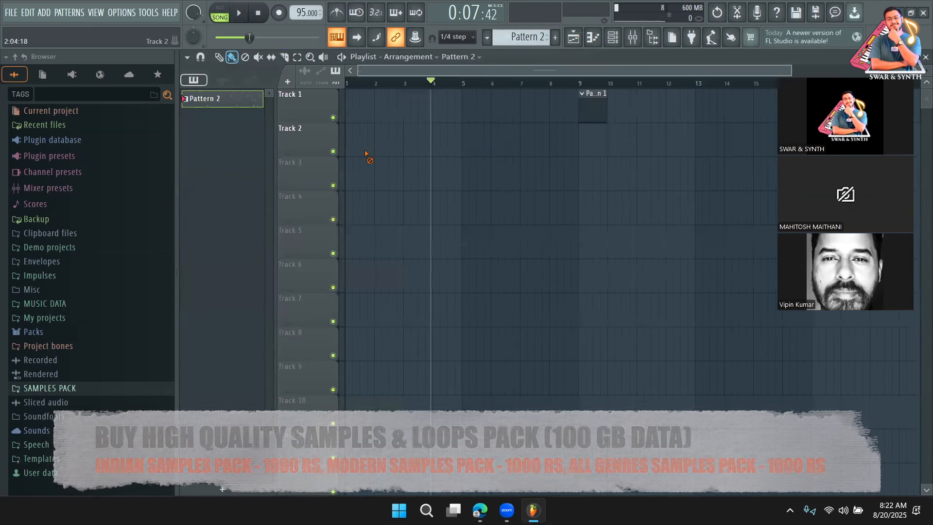
right_click(593, 106)
left_click(527, 139)
right_click(545, 146)
left_click(613, 38)
left_click_drag(505, 209, 347, 108)
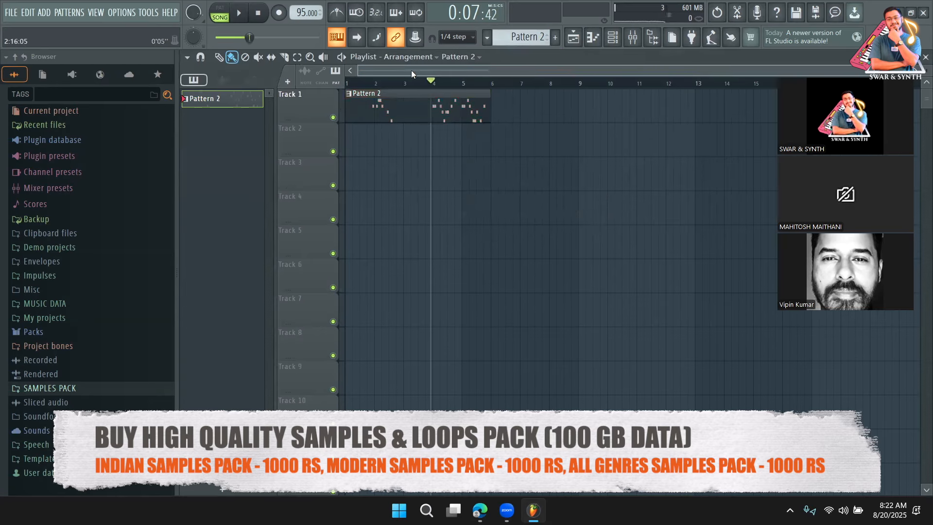
Step: With snapping set to Cell, trim the Pattern 2 clip to its last two bars and repeat it along Track 1 up to bar 13
left_click(457, 37)
left_click(451, 59)
mouse_move(437, 87)
left_mouse_down()
mouse_move(418, 83)
mouse_move(433, 84)
left_mouse_up()
key("space")
left_click_drag(348, 110, 671, 124)
key("space")
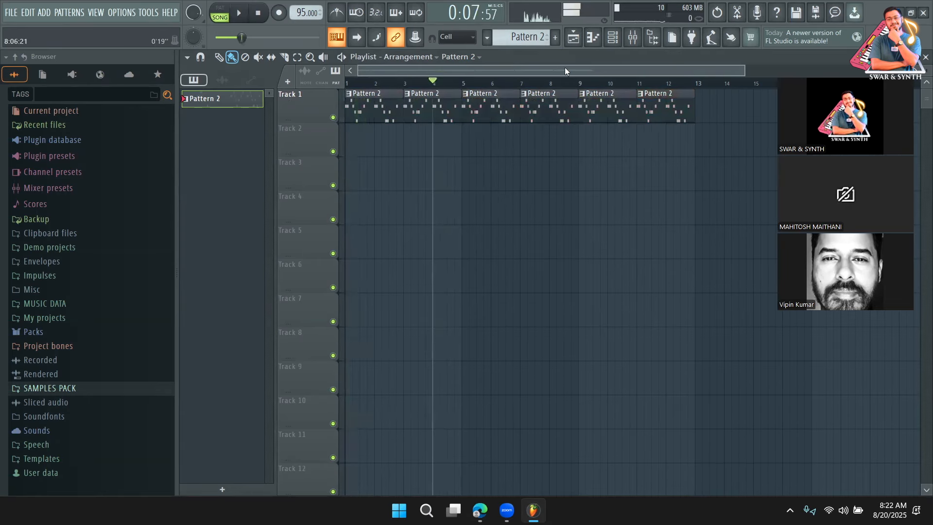
key("Home")
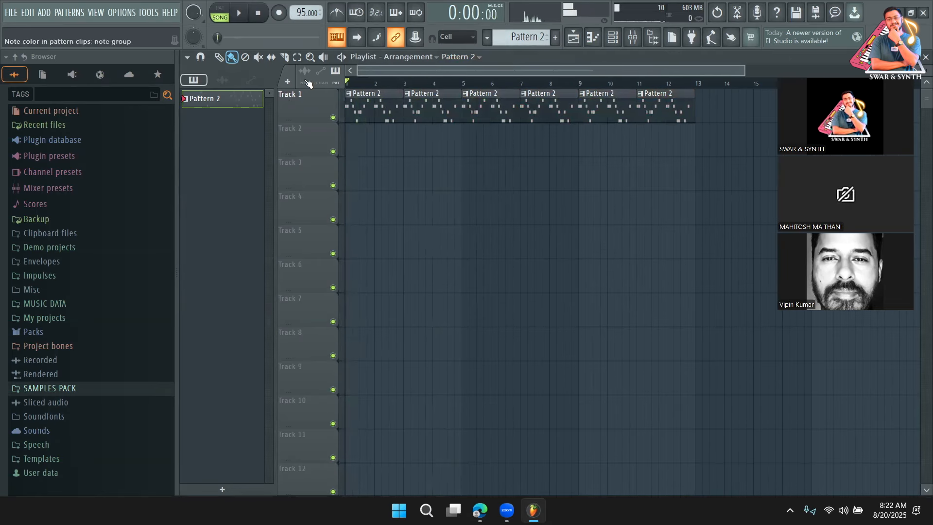
Step: Search the generator plugins for bloom and add the VST version of Bloom KSHMR as a new channel
left_click(612, 38)
left_click(294, 190)
left_click(314, 22)
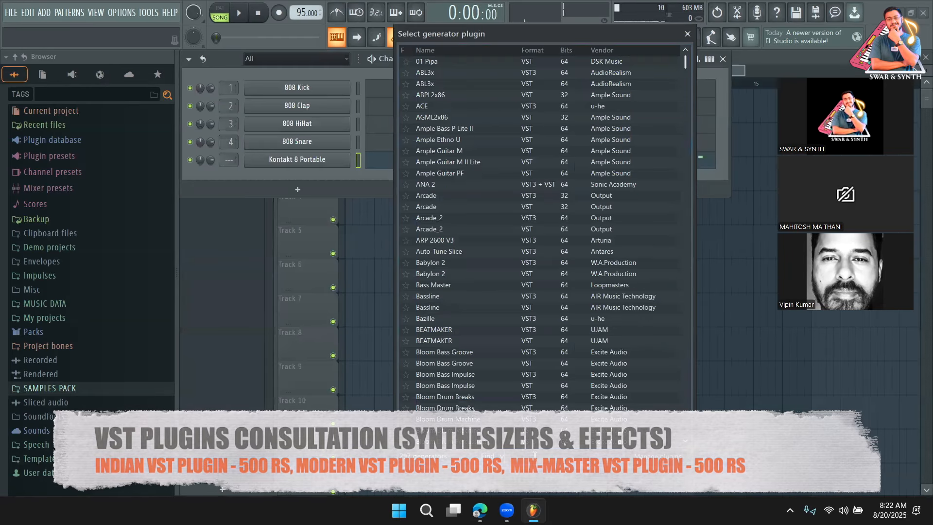
type("bloom")
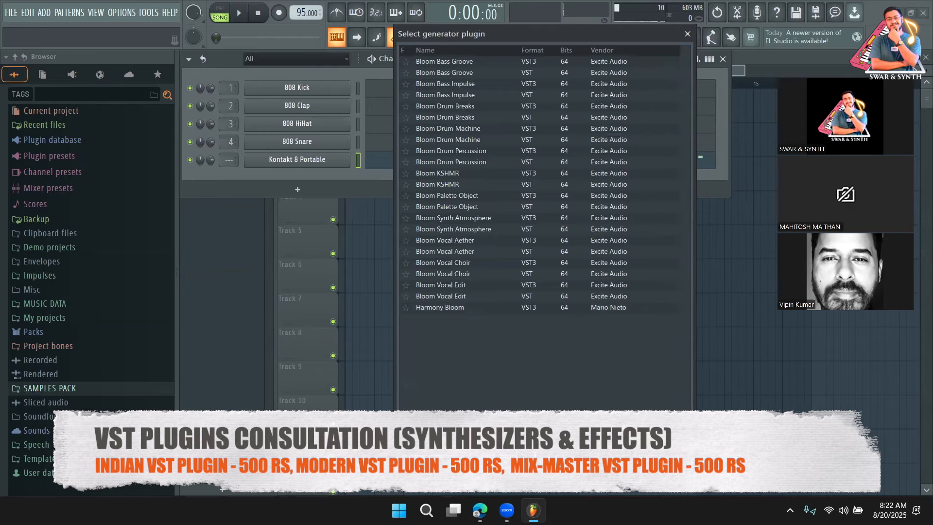
left_click(453, 174)
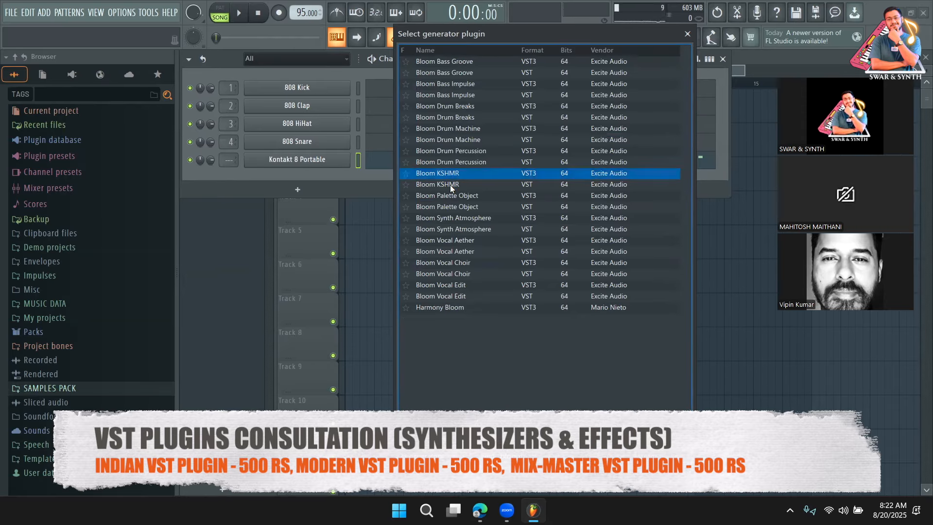
double_click(450, 185)
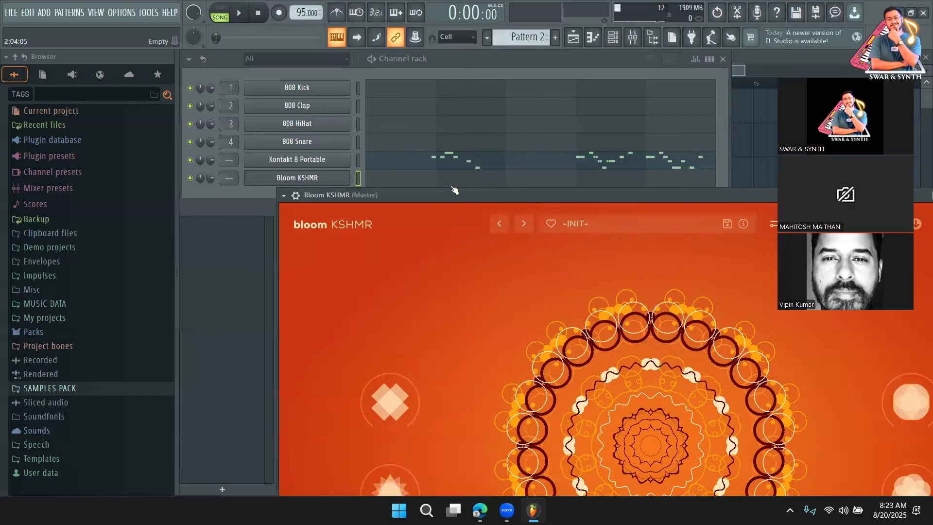
left_click_drag(452, 187, 388, 136)
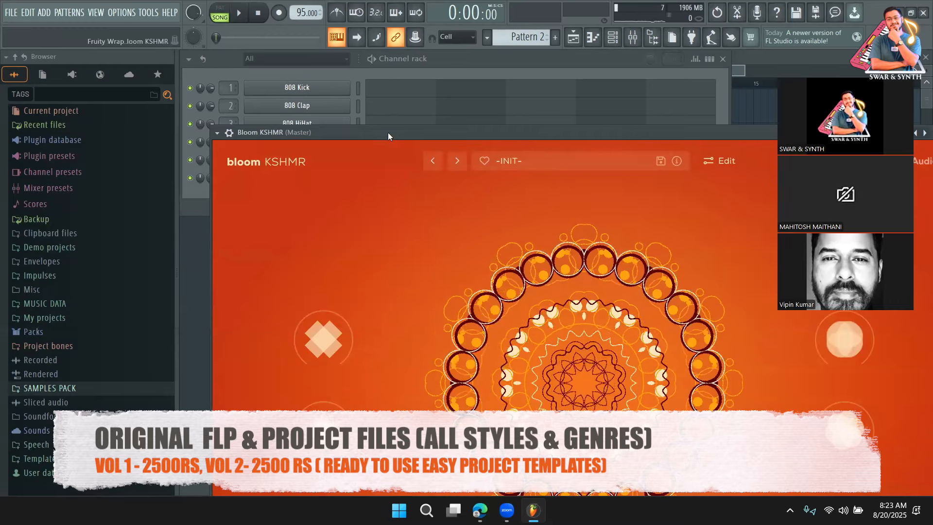
Step: Hide the Bloom KSHMR interface, bring up Kontakt 8 Portable in full view and look over its library list
left_click(301, 74)
left_click(321, 175)
left_click(320, 175)
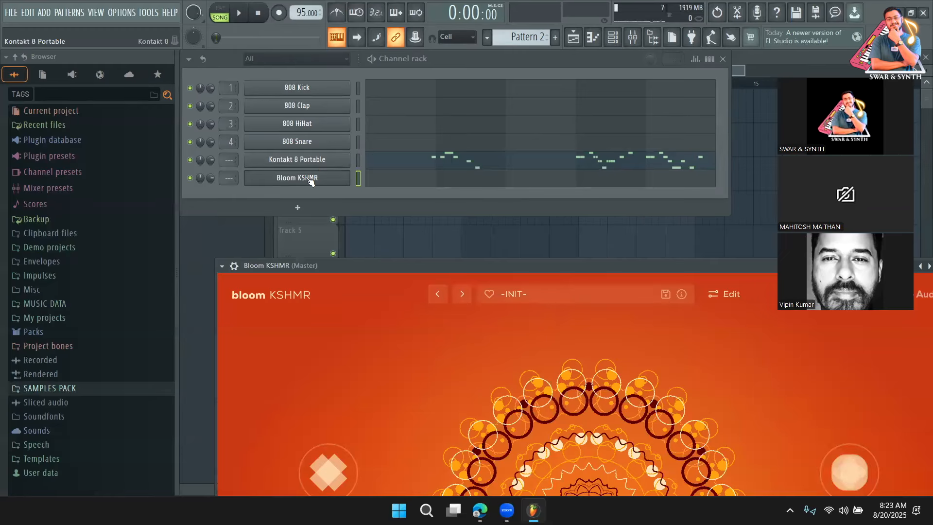
left_click(281, 160)
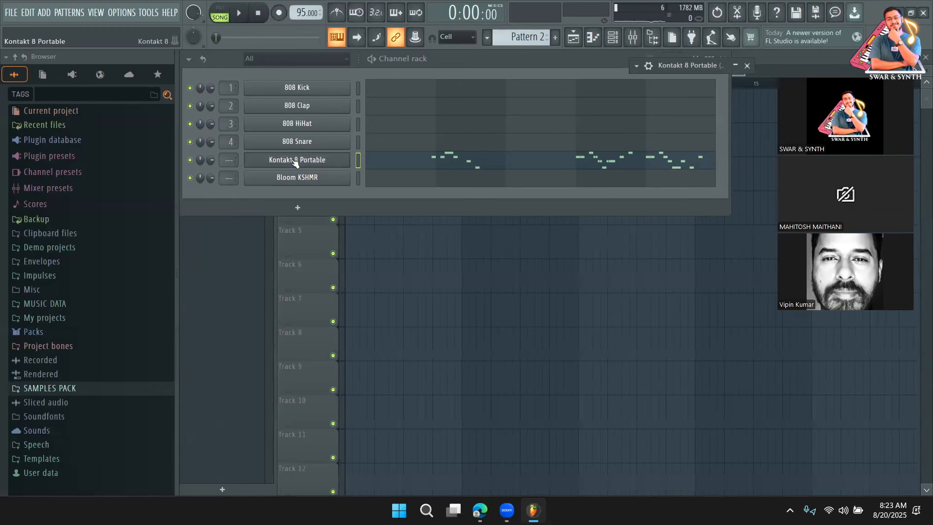
left_click(295, 162)
left_click(295, 162)
left_click(736, 65)
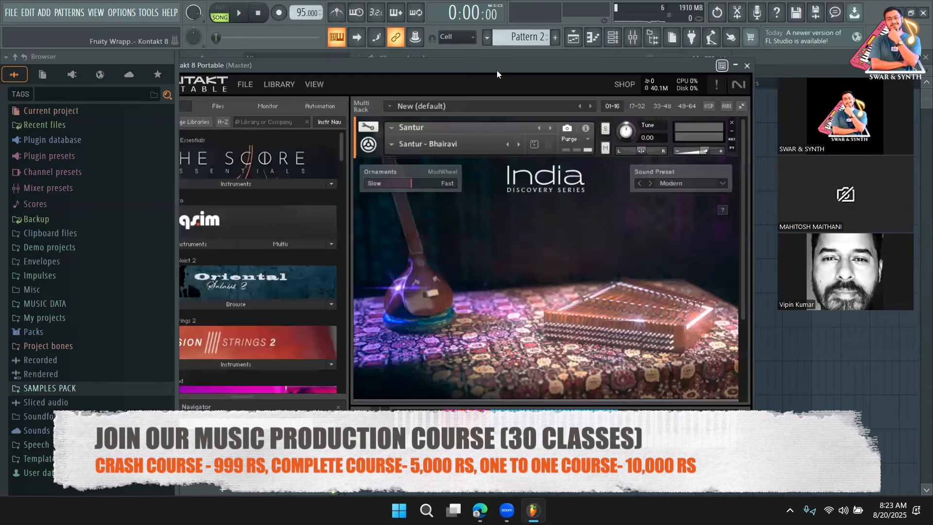
left_click_drag(496, 71, 588, 73)
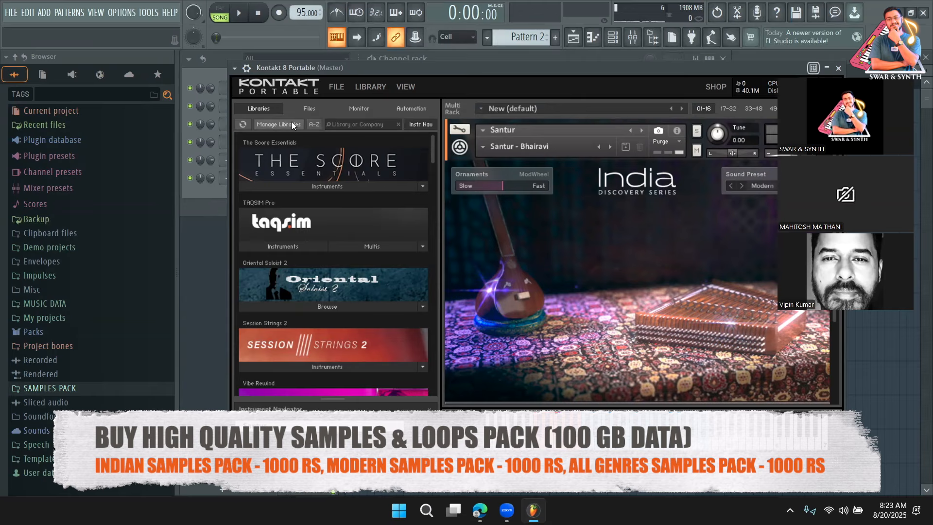
scroll(311, 204, "down", 2)
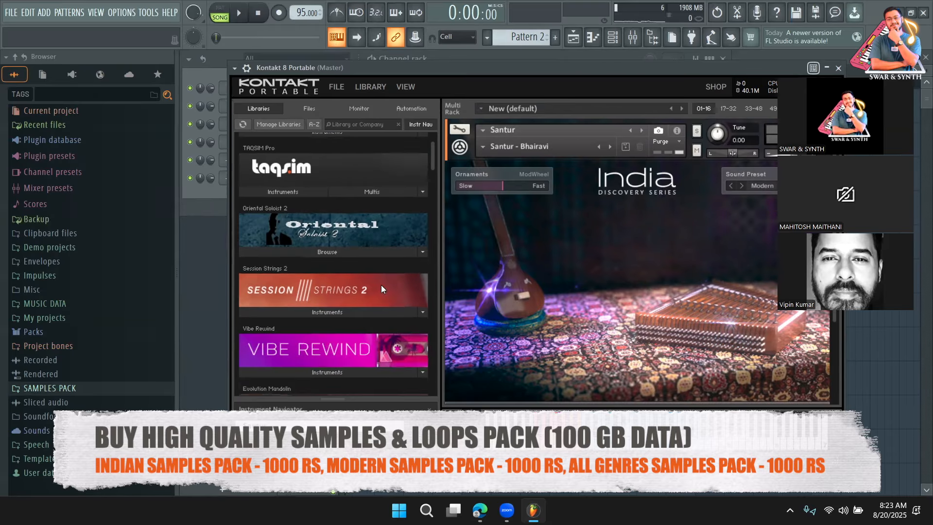
scroll(374, 280, "up", 2)
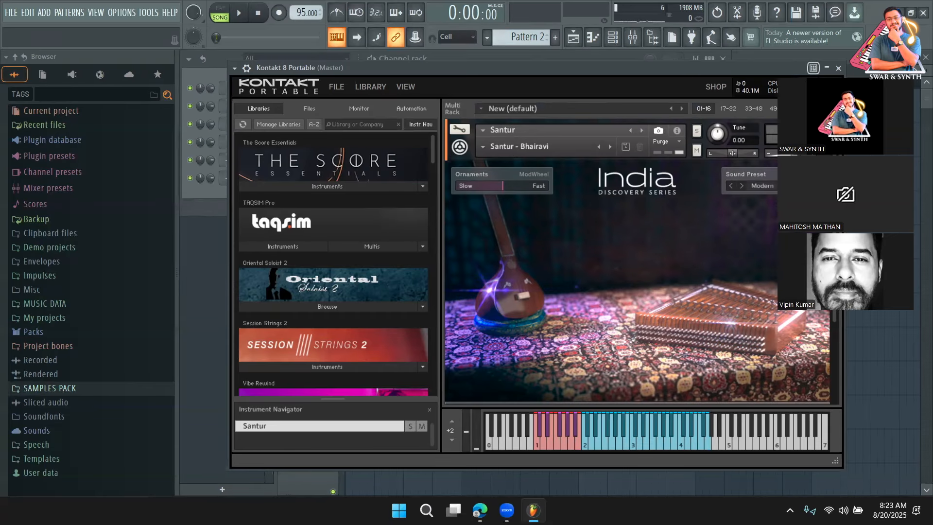
Step: Open the KTP Library Manager from the desktop and browse the LIBRARIES folder for libraries to add, without adding any
key("super+d")
double_click(12, 389)
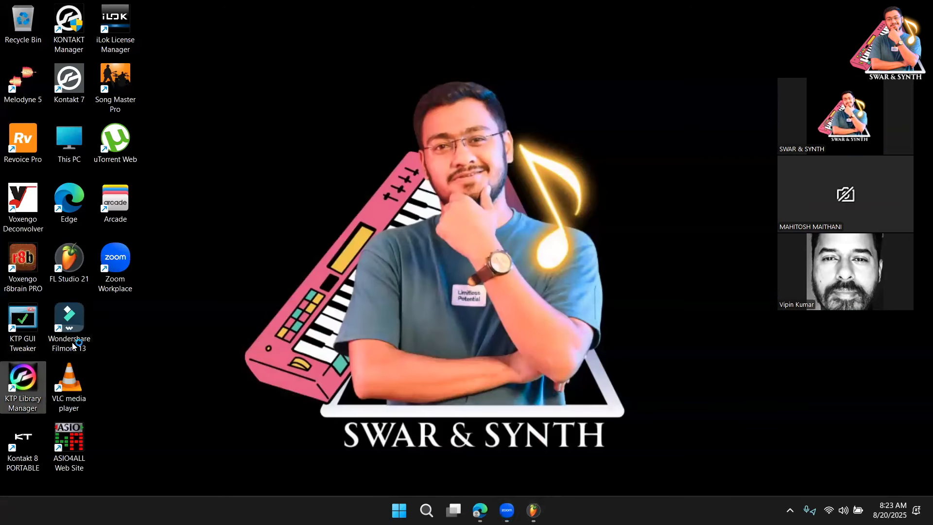
left_click(209, 232)
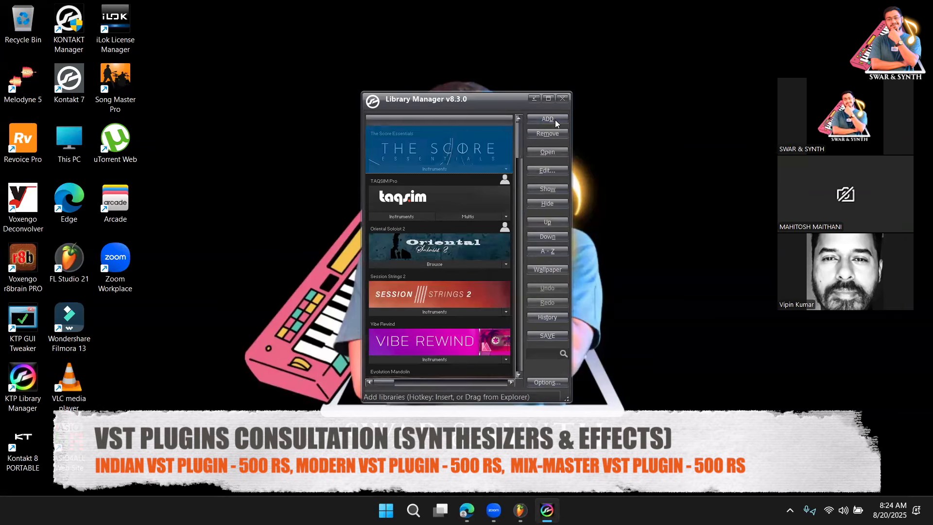
left_click(555, 120)
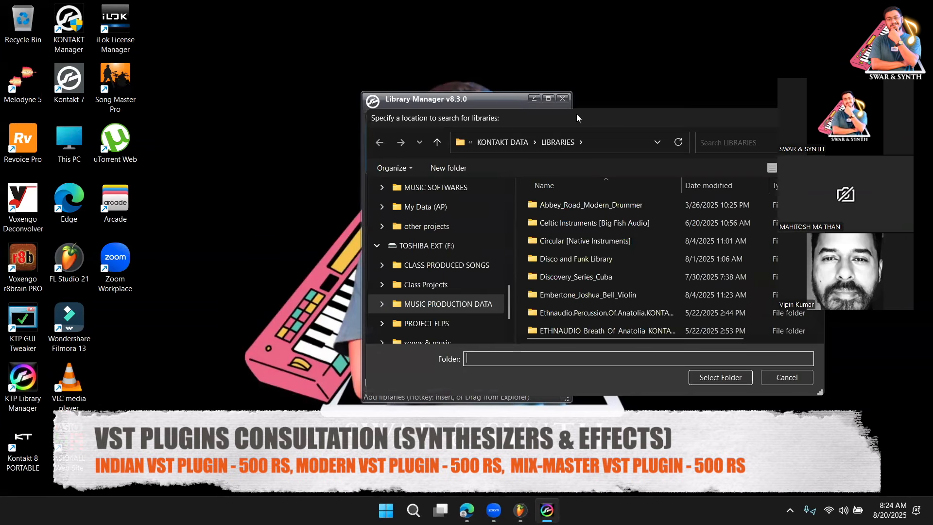
left_click_drag(576, 118, 305, 112)
scroll(342, 234, "down", 8)
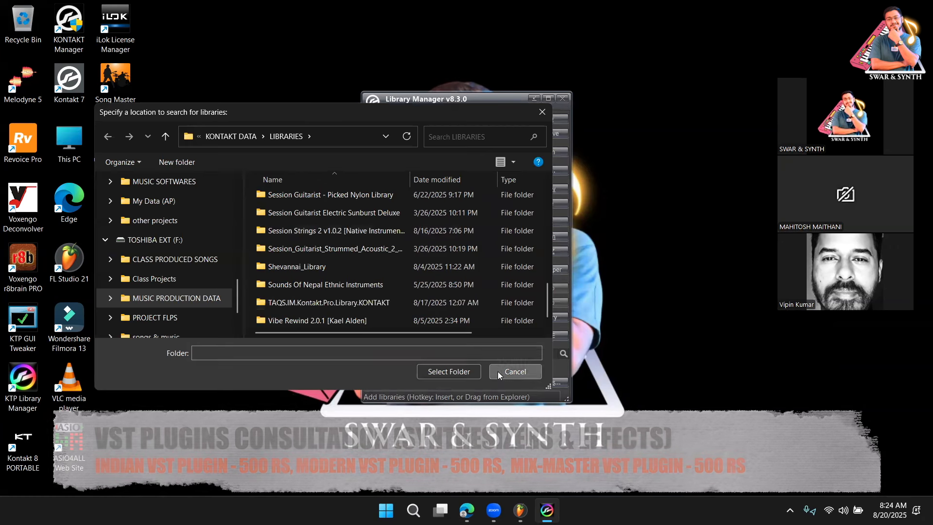
left_click(498, 371)
Step: Look through the registered libraries in the Library Manager, save the list and close the manager
scroll(458, 225, "down", 10)
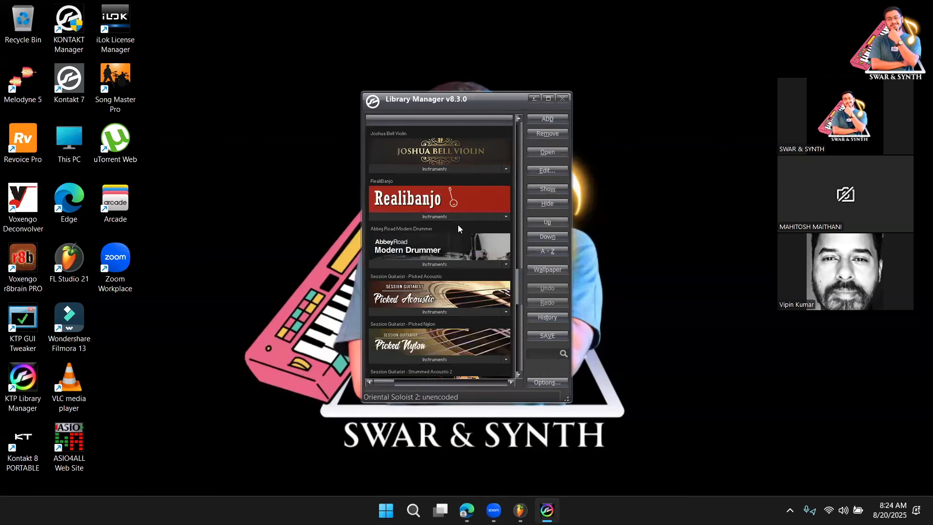
left_click(564, 276)
left_click(562, 99)
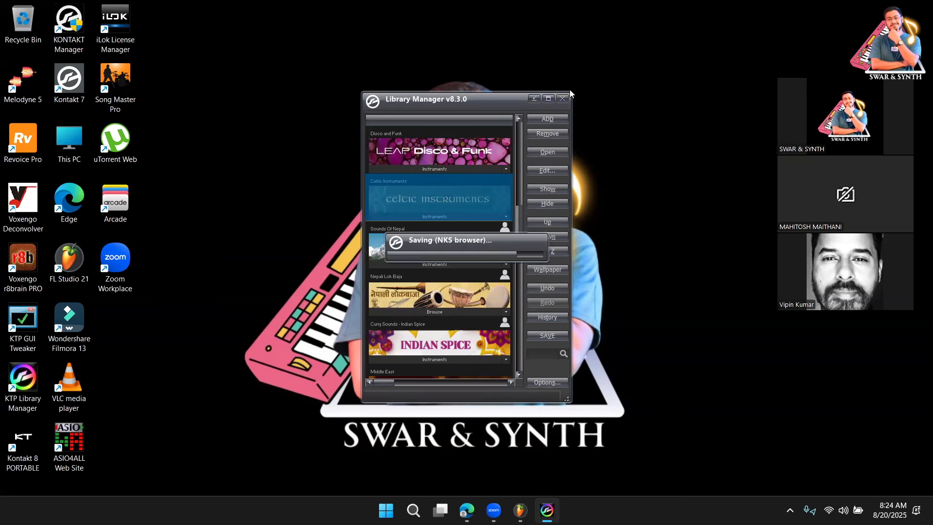
left_click(563, 99)
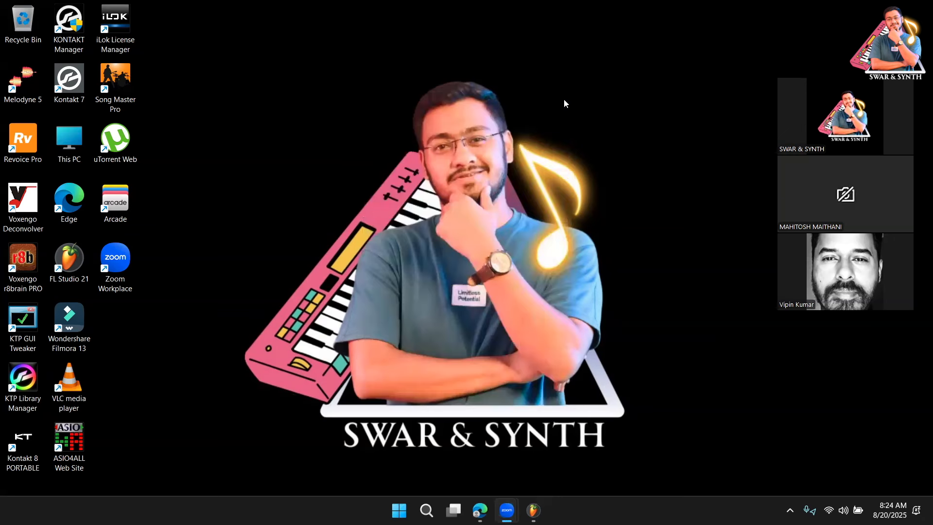
Step: Switch back to FL Studio and open the Library Manager from within Kontakt to look through its libraries
left_click(533, 510)
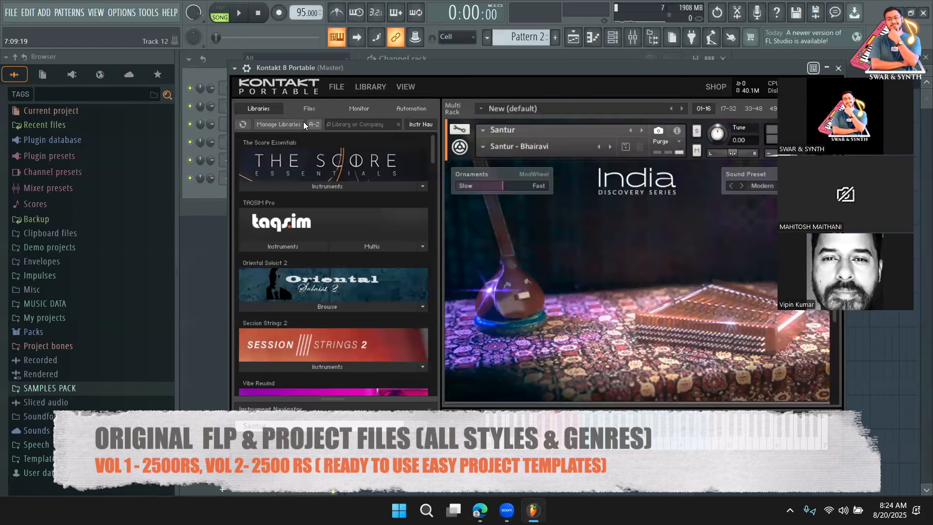
left_click(292, 125)
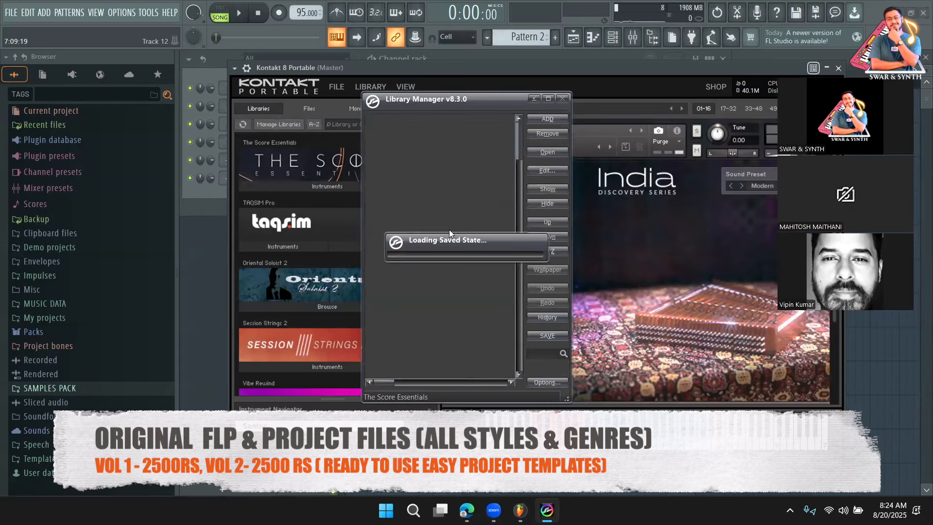
left_click(563, 99)
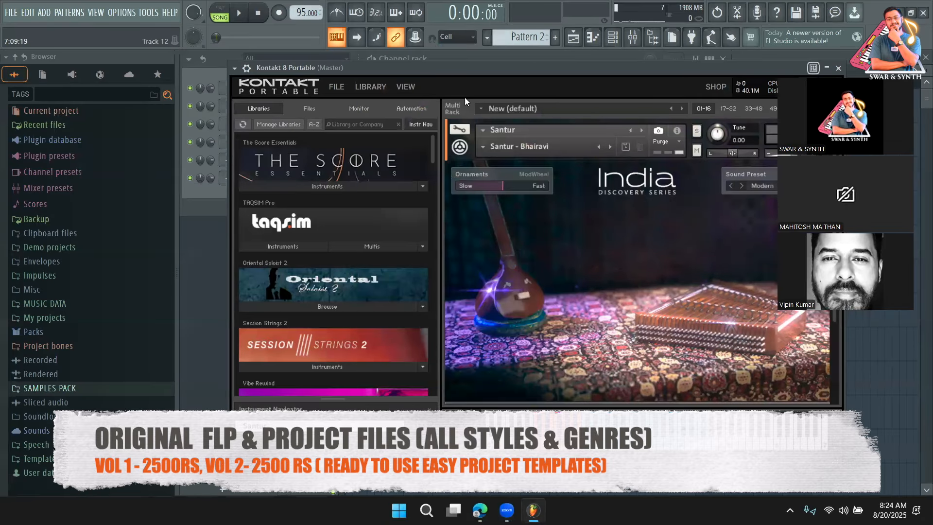
left_click(294, 125)
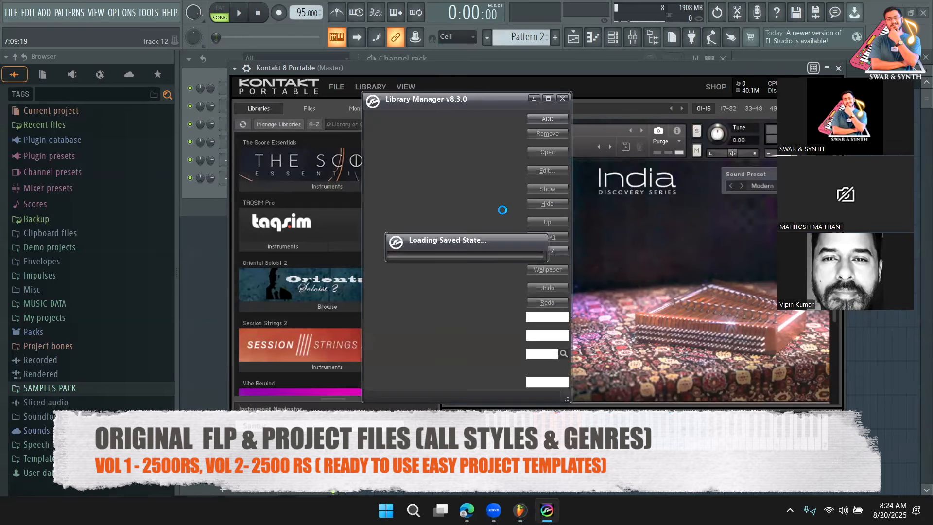
scroll(486, 197, "down", 15)
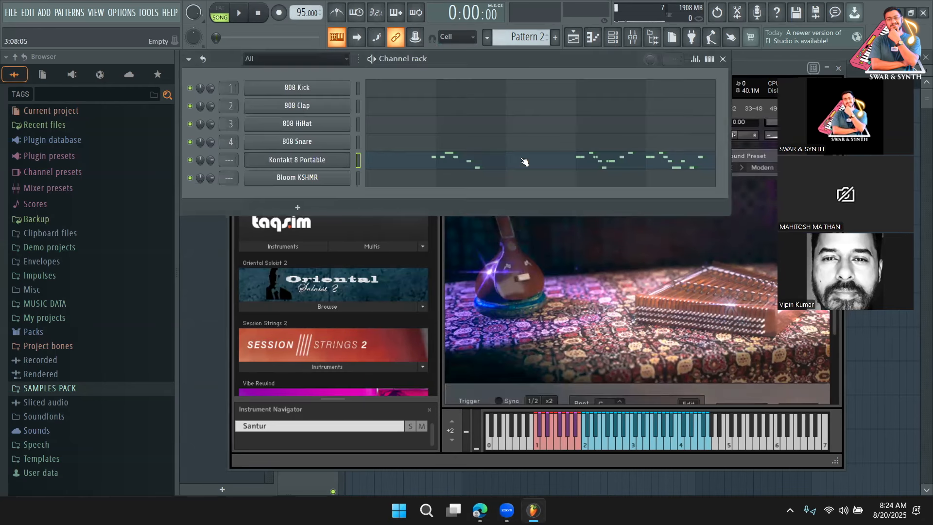
Step: Switch to the empty Pattern 3 and open the preset browser of Bloom KSHMR
scroll(523, 38, "down", 1)
left_click(315, 176)
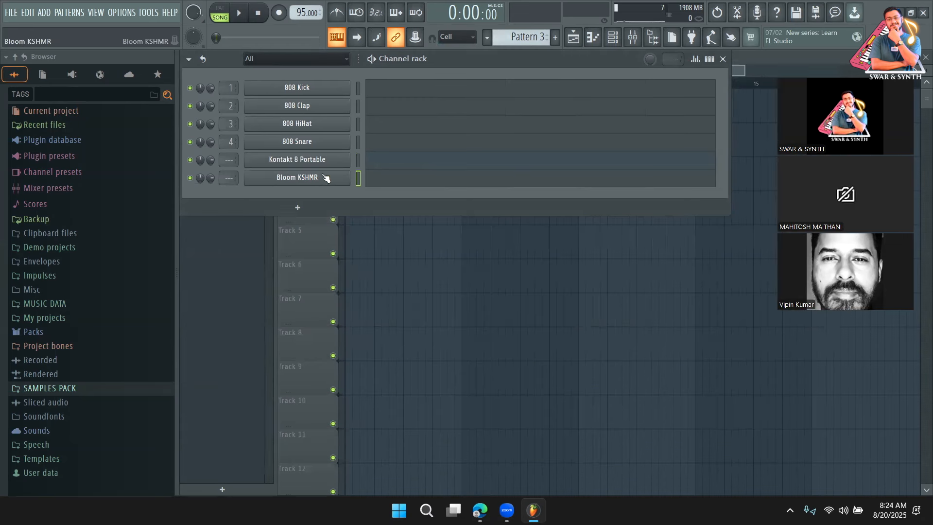
left_click(335, 177)
left_click_drag(435, 272, 451, 100)
left_click(521, 119)
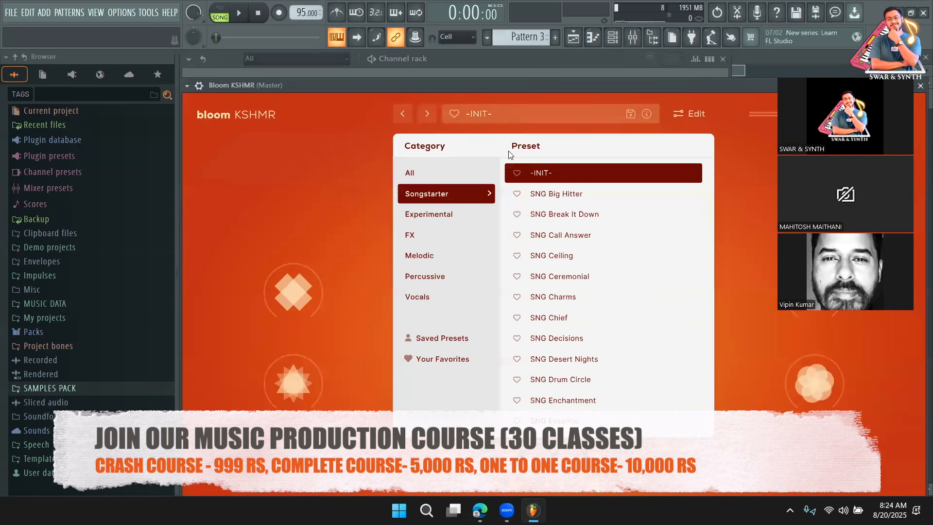
Step: Narrow the Bloom KSHMR presets to Percussive and audition several, including PC Endless Journey, PC Forward and PC Industrial Sector
scroll(532, 209, "down", 3)
left_click(437, 255)
left_click(442, 276)
left_click(544, 271)
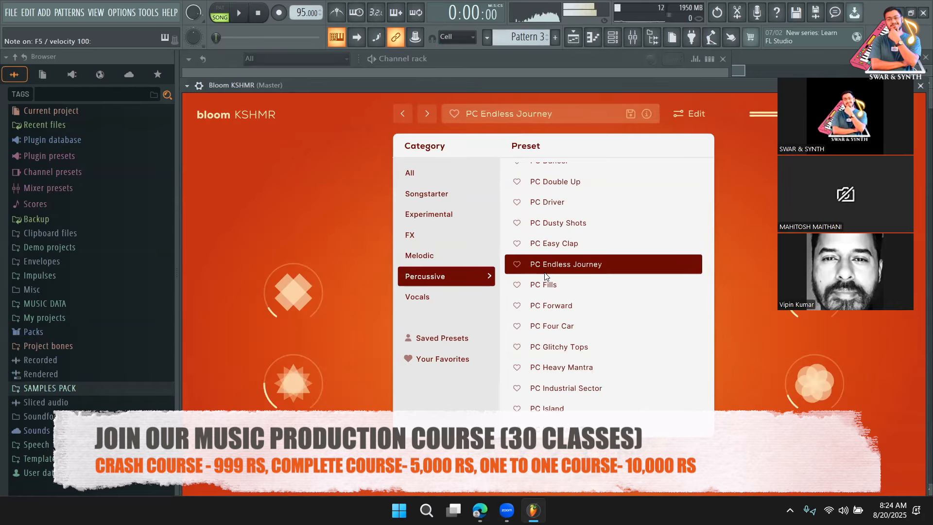
left_click(543, 297)
left_click(542, 297)
scroll(554, 311, "down", 2)
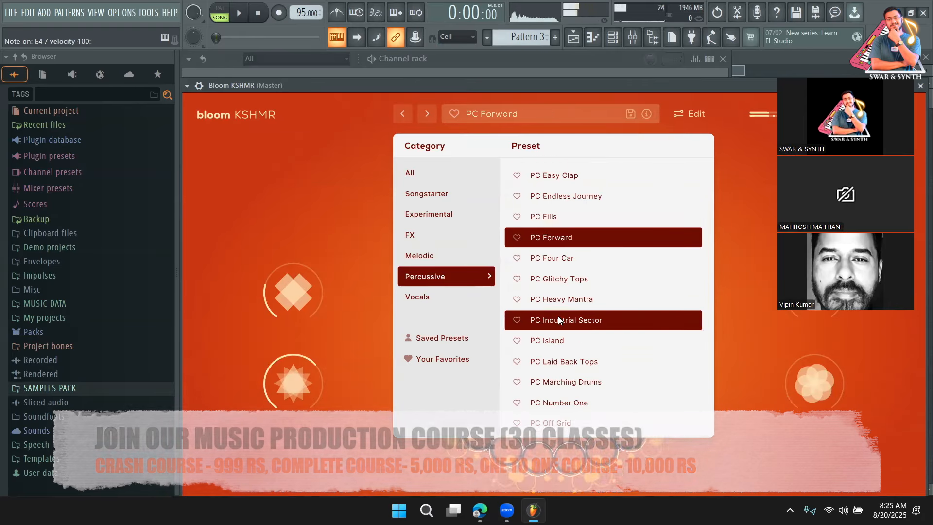
left_click(553, 292)
left_click(562, 324)
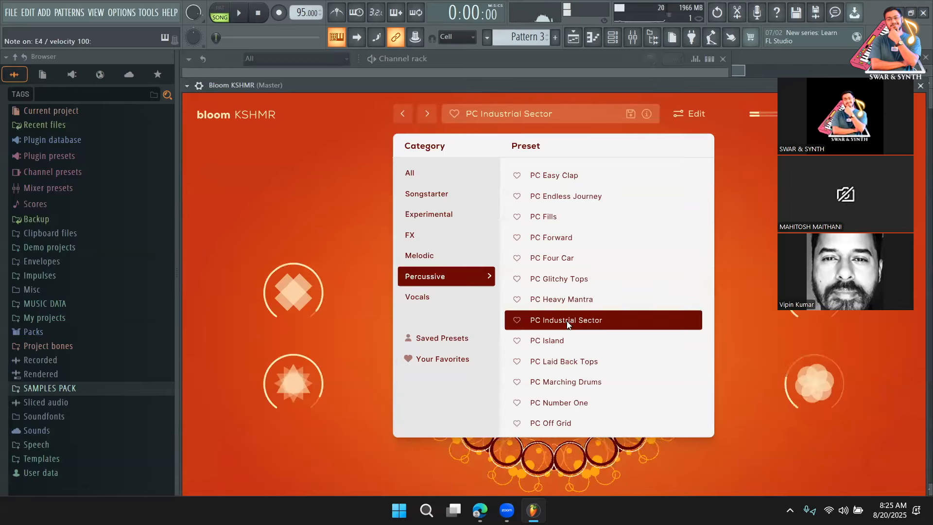
Step: Audition the first three Percussive presets, from PC All Together to PC Arenanera
scroll(562, 282, "up", 5)
left_click(560, 175)
left_click(562, 194)
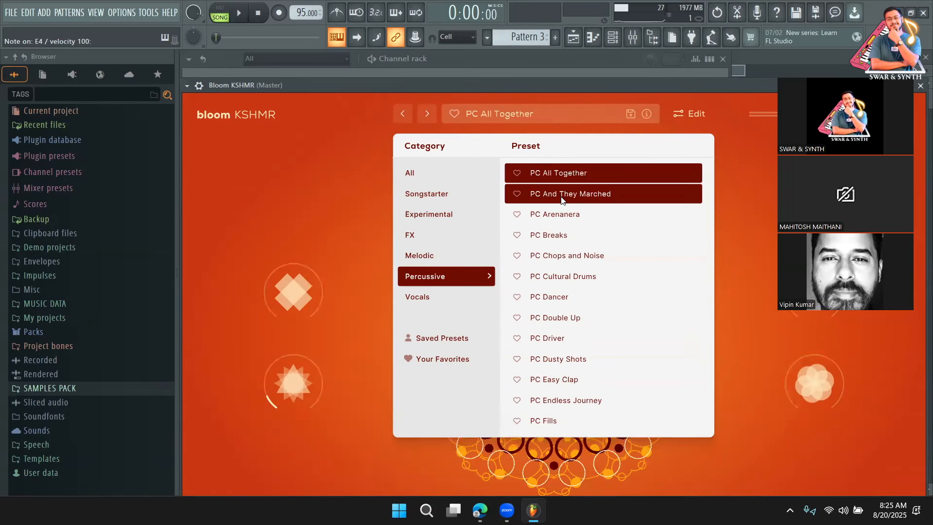
left_click(561, 216)
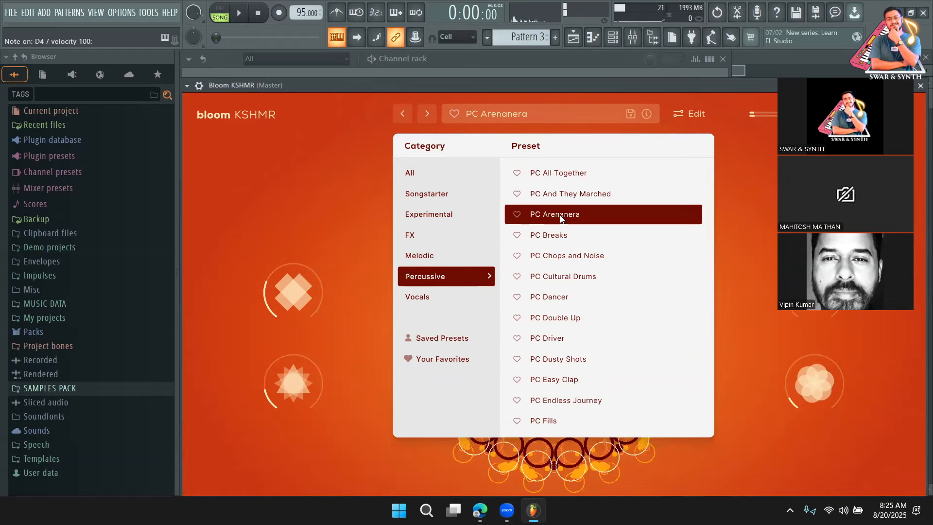
Step: Audition the PC Cultural Drums preset in Bloom KSHMR and load PC Chops and Noise
left_click(561, 276)
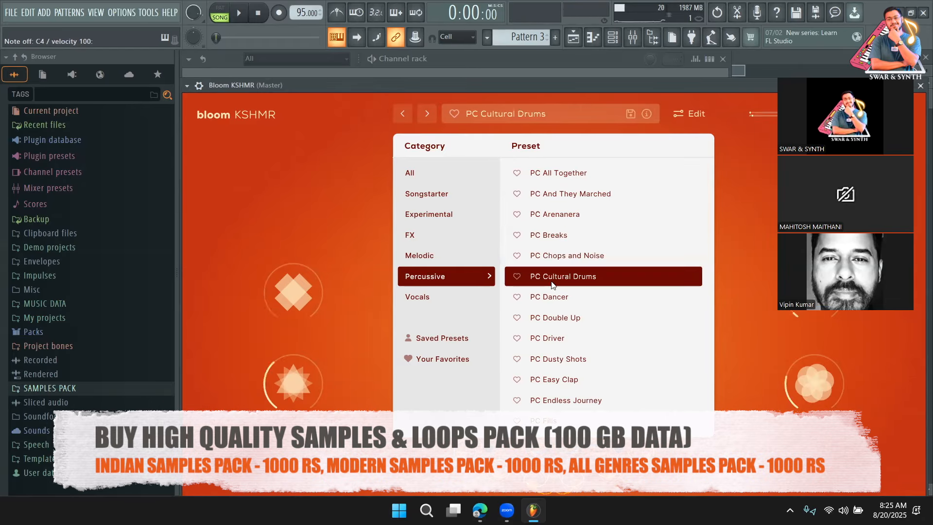
left_click(561, 255)
scroll(561, 272, "down", 5)
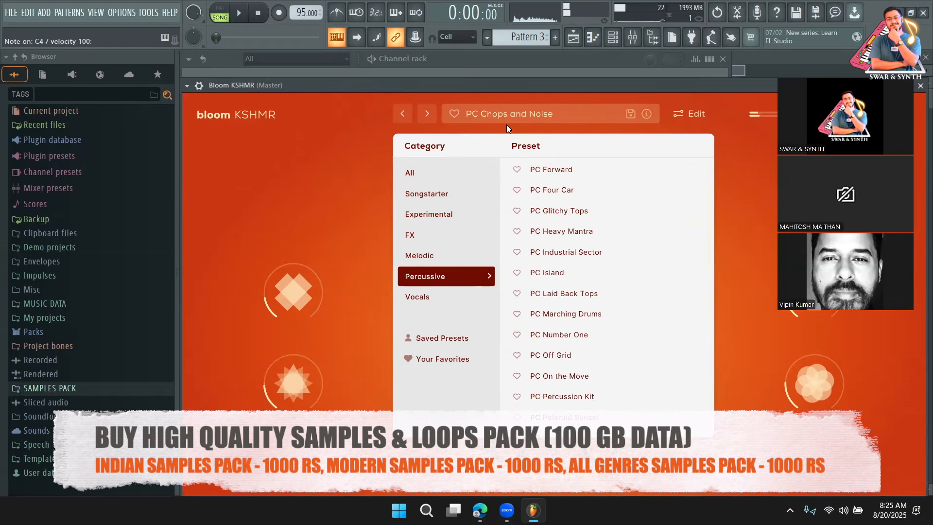
Step: Add a D4 note at the start of Bloom KSHMR's piano roll in Pattern 3 and lengthen it to fill bar 1
left_click(565, 60)
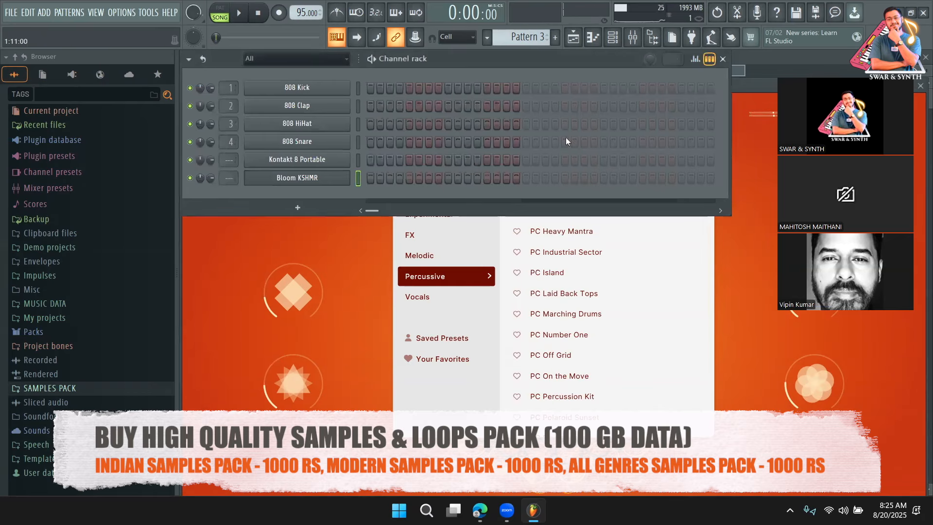
left_click(537, 180)
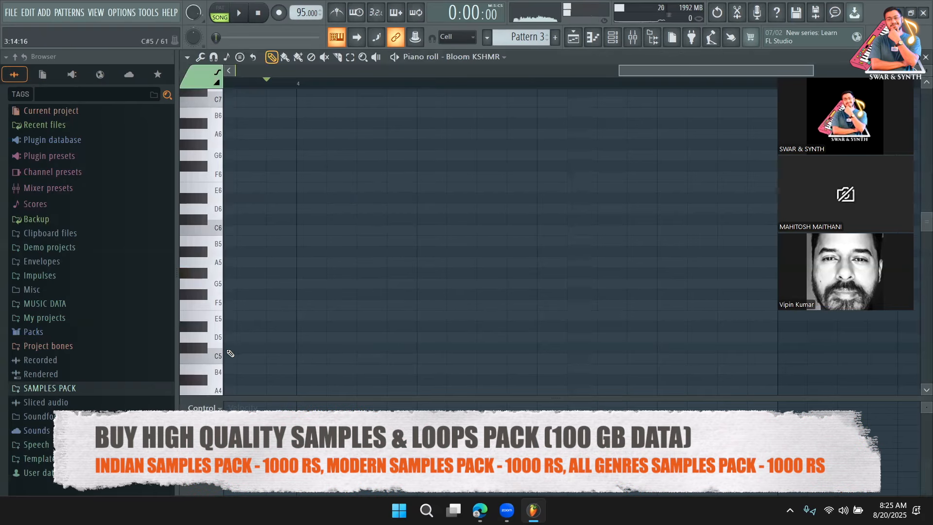
scroll(250, 287, "down", 5)
scroll(233, 271, "left", 3)
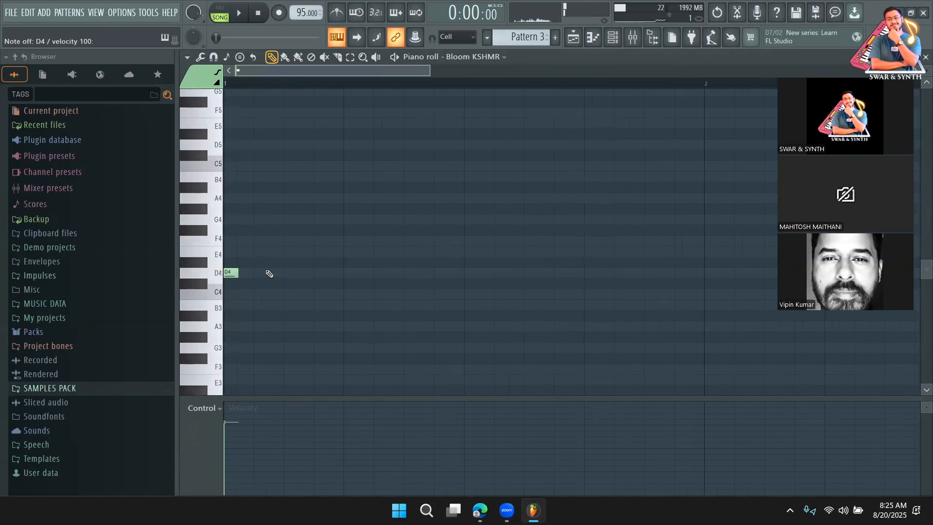
key("x")
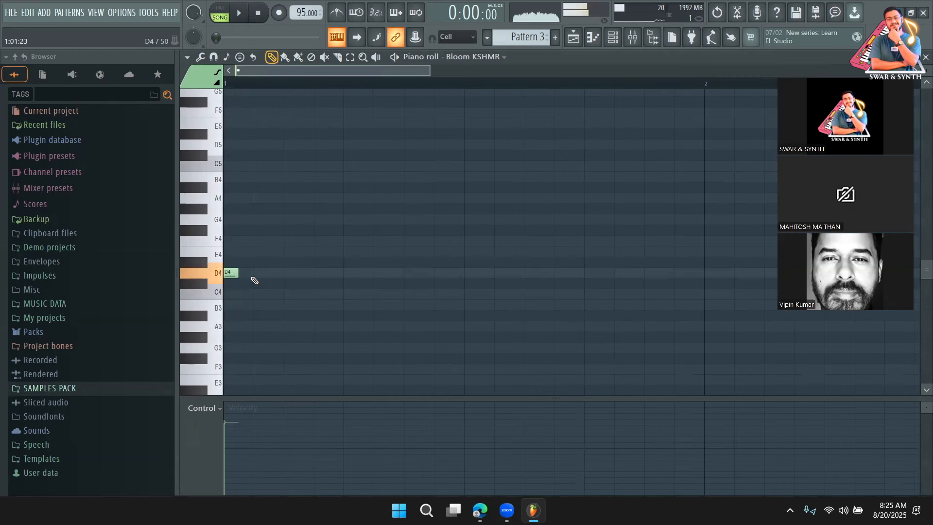
key("c")
left_click_drag(238, 274, 700, 283)
Step: Repeat Pattern 3 along Track 2 of the playlist from bar 1 through bar 12 and play the song
key("F5")
key("space")
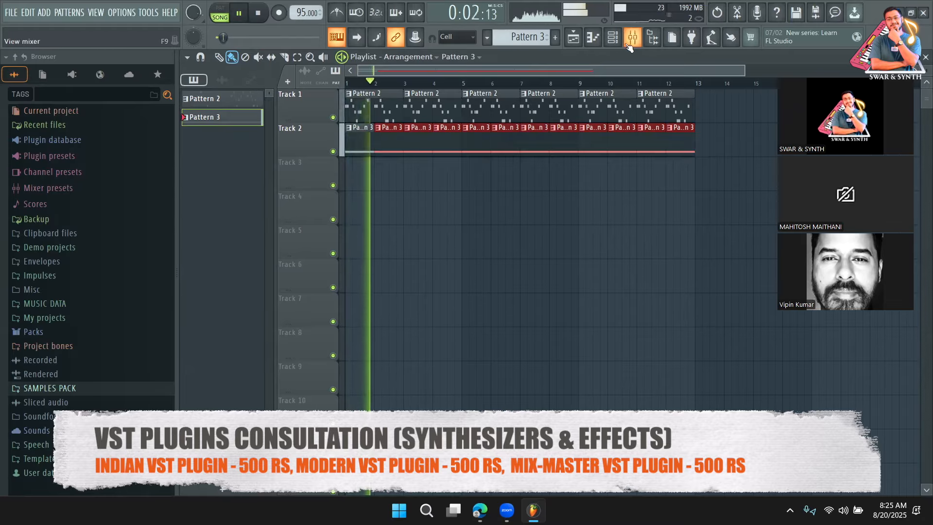
Step: Set the Kontakt 8 Portable channel volume to 49% during playback, deselect the playlist clips and stop the song
key("F6")
left_click_drag(210, 160, 210, 173)
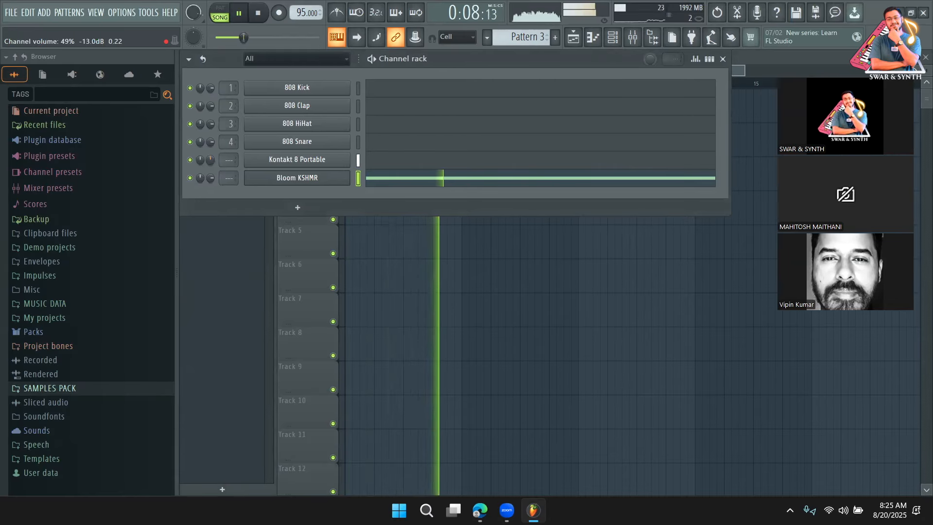
key("F6")
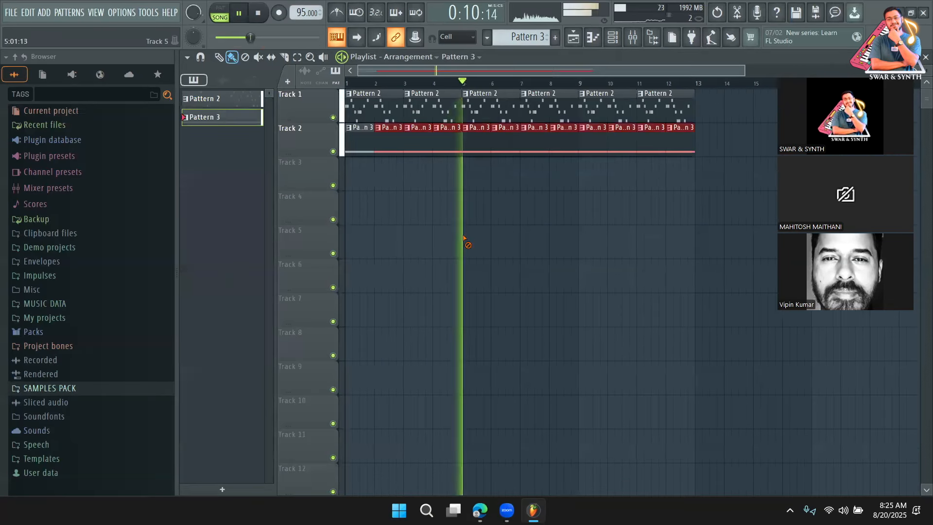
key("ctrl+d")
left_click(220, 57)
key("space")
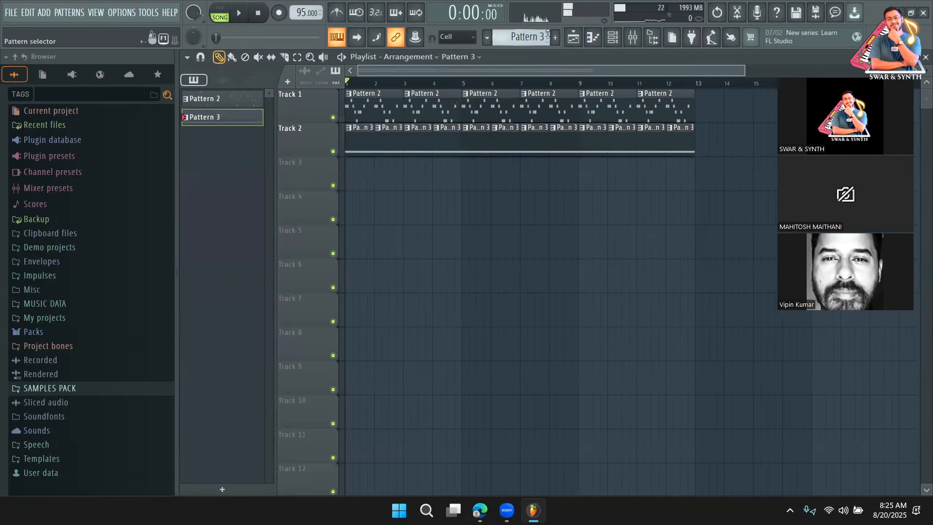
left_click(592, 37)
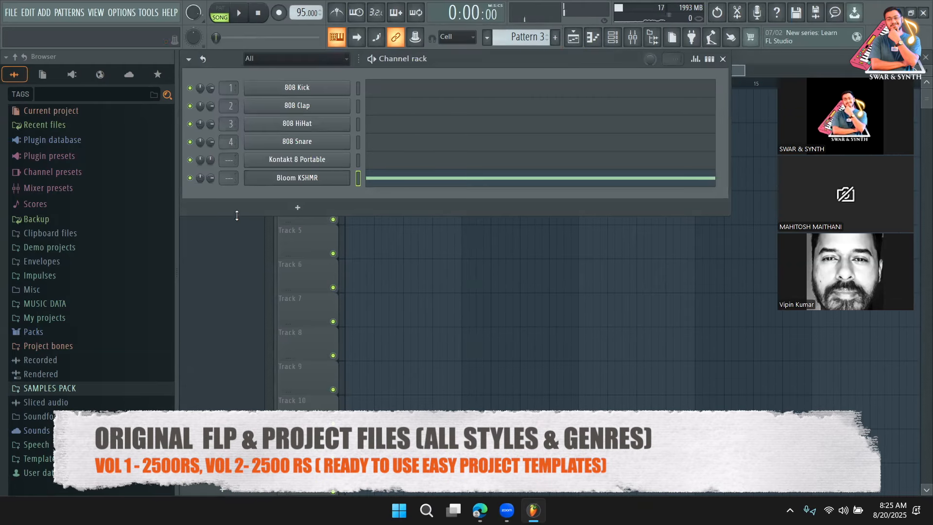
left_click(239, 230)
left_click(612, 37)
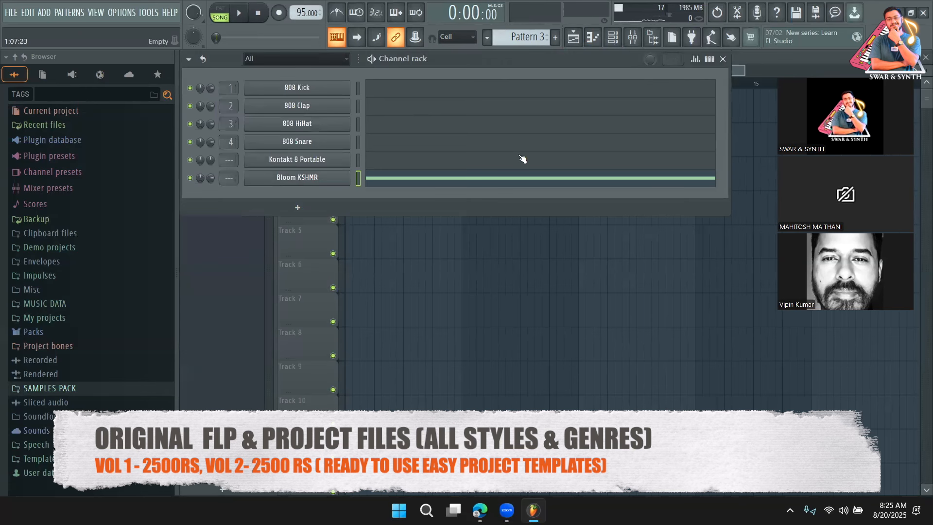
key("F6")
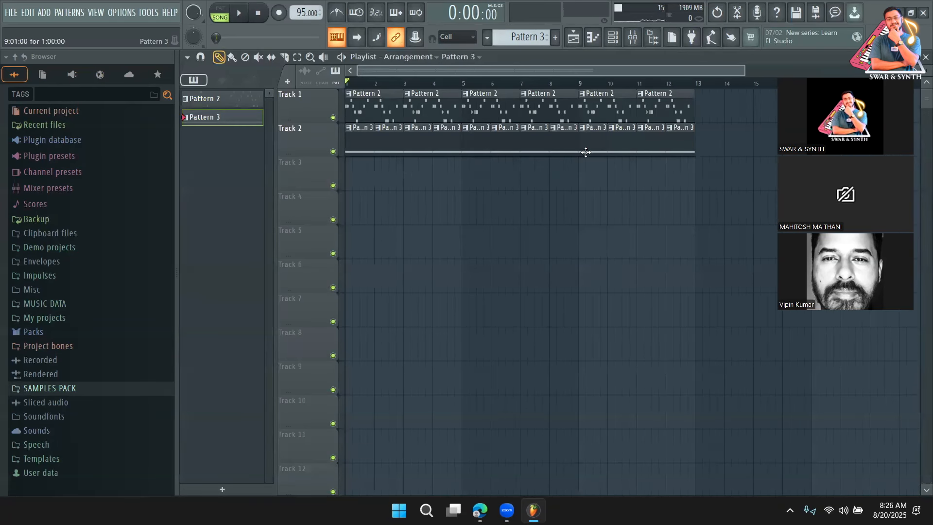
Step: Add Grv Kick 11 from the Drums > Kicks pack as a channel and sequence it on steps 1, 5, 9 and 13 of Pattern 4
left_click(622, 42)
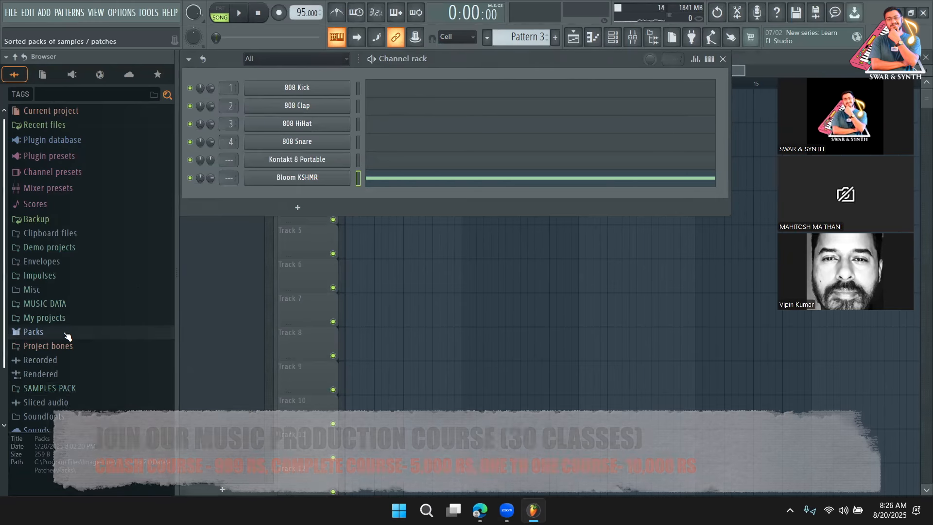
left_click(66, 332)
left_click(59, 162)
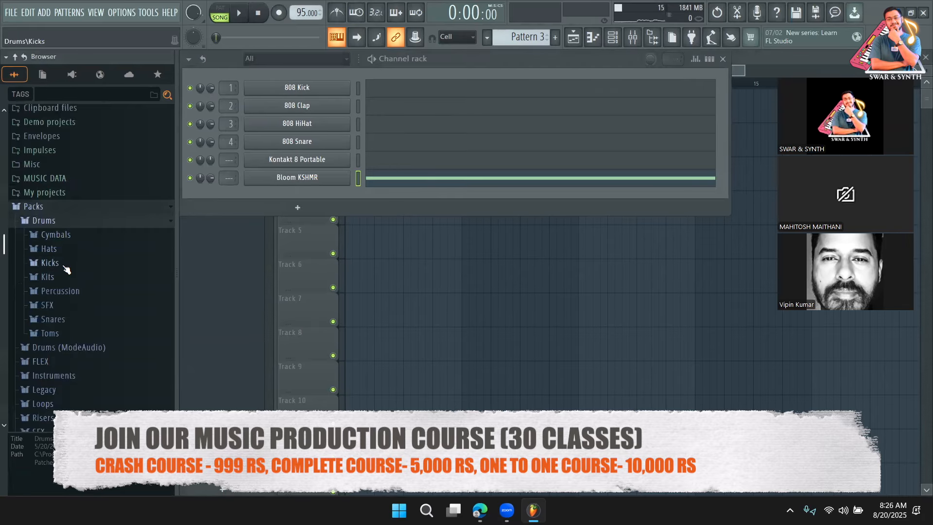
left_click(50, 263)
scroll(73, 264, "down", 5)
left_click(74, 264)
left_click_drag(78, 272, 315, 202)
scroll(519, 37, "down", 1)
left_click(710, 59)
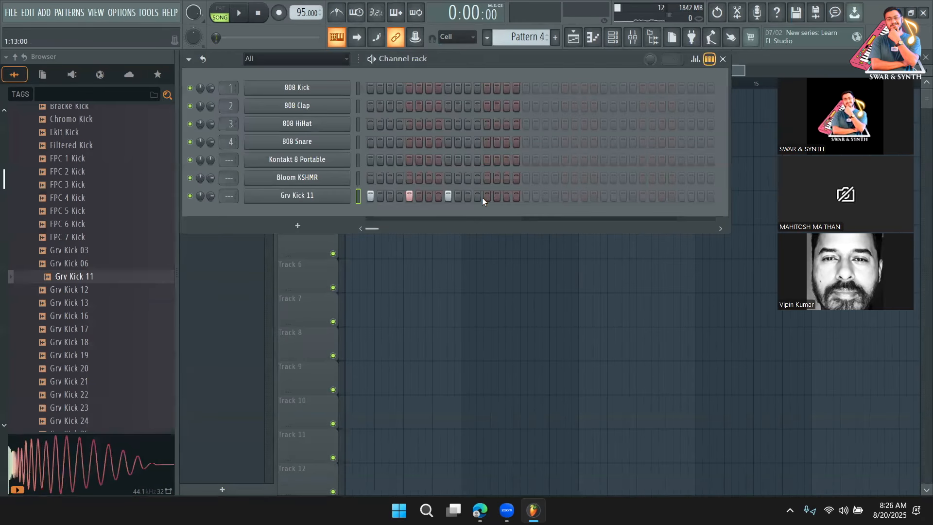
Step: Add DNC Clap 1 from the Percussion pack as a channel and sequence it on steps 5 and 13 of Pattern 4
scroll(108, 264, "up", 5)
left_click(80, 265)
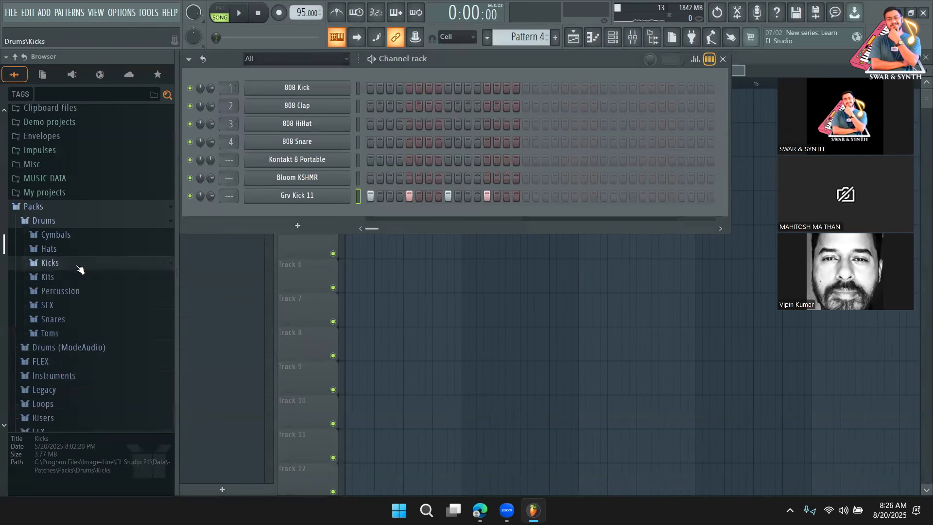
left_click(68, 293)
left_click(68, 331)
scroll(97, 272, "down", 4)
left_click_drag(102, 161, 407, 212)
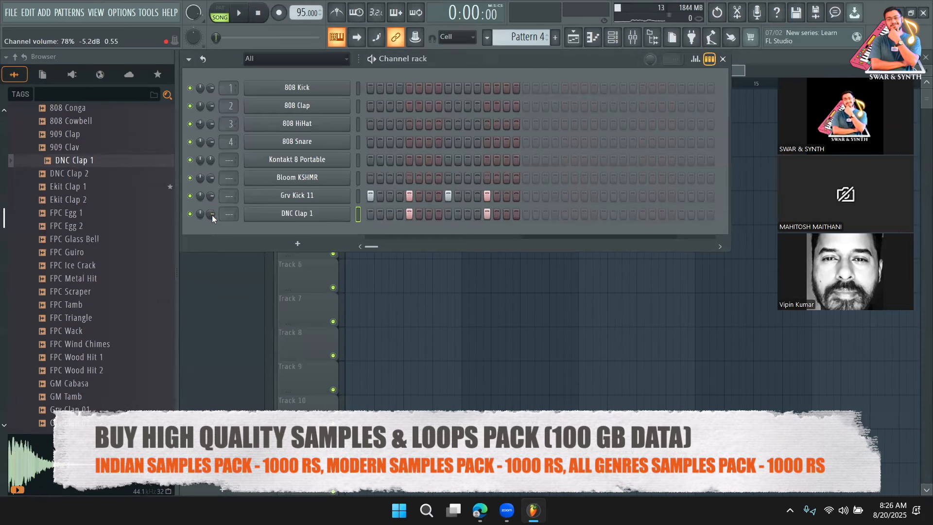
Step: Place Pattern 4 on Track 3 of the playlist and repeat it from bar 1 through bar 12 while the song plays
left_click(208, 287)
left_click(437, 184)
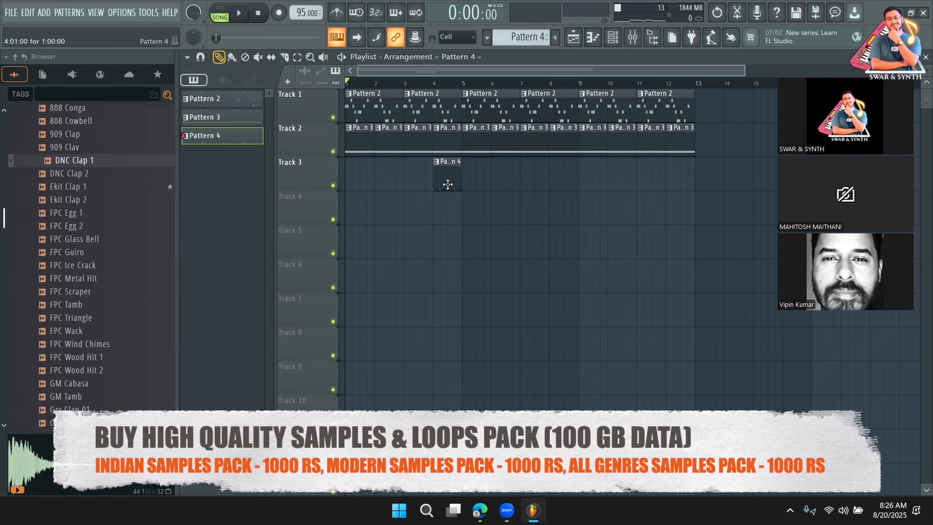
left_click_drag(446, 183, 375, 181)
key("space")
left_click(378, 179)
key("b")
left_click_drag(406, 179, 695, 189)
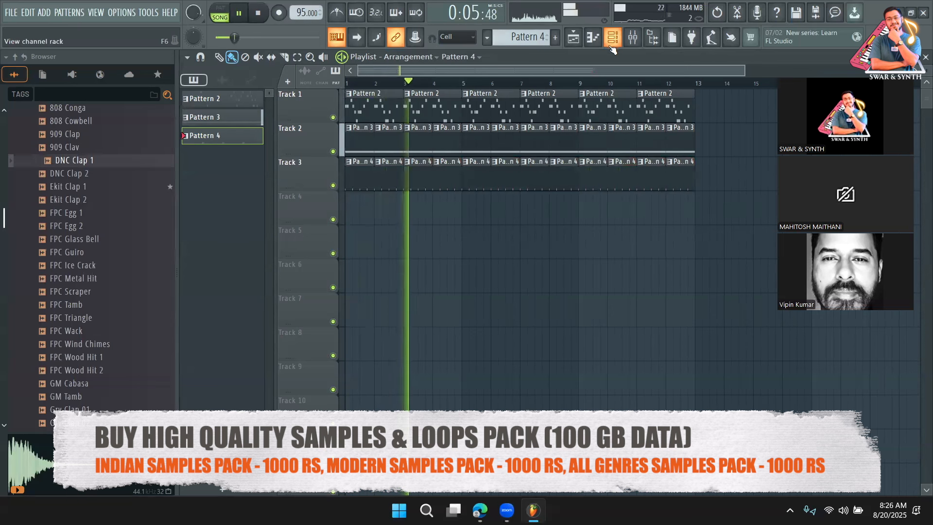
Step: Set the DNC Clap 1 channel volume to 56% while listening to the arrangement
key("F6")
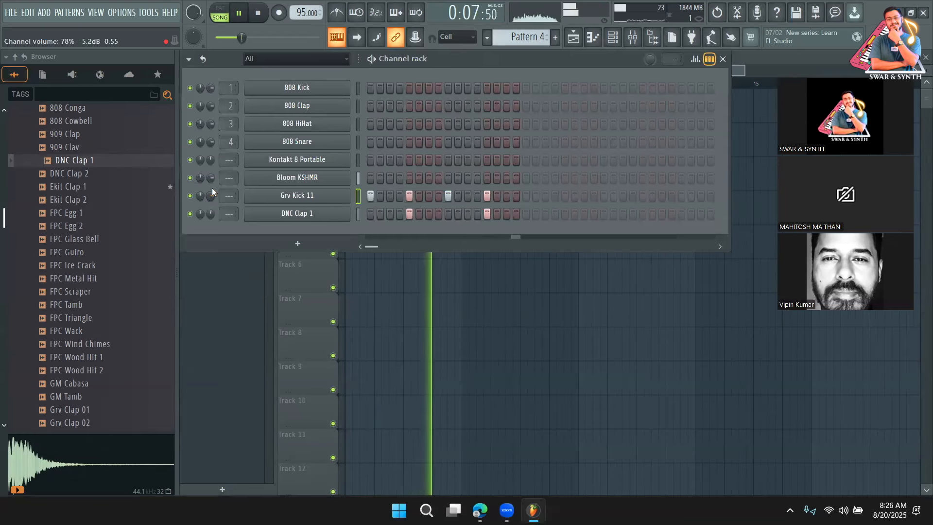
scroll(215, 162, "up", 3)
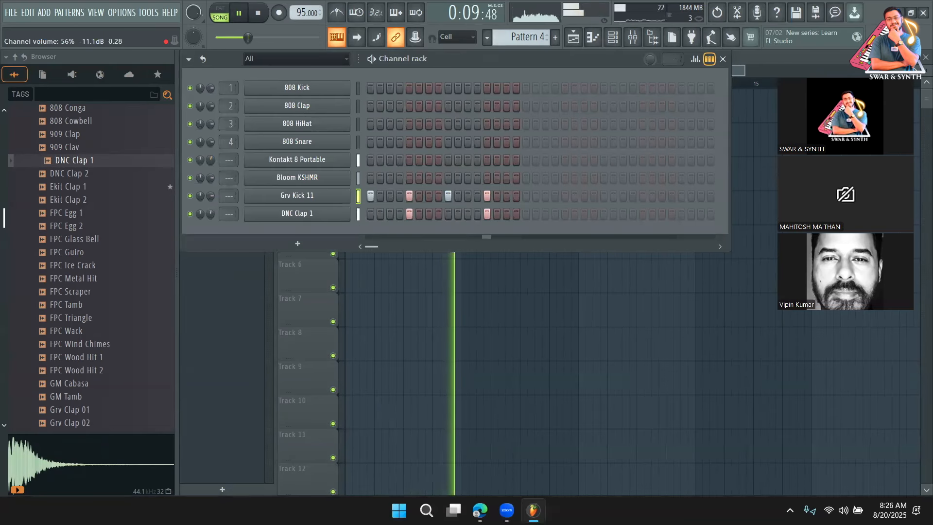
scroll(214, 162, "down", 1)
key("F6")
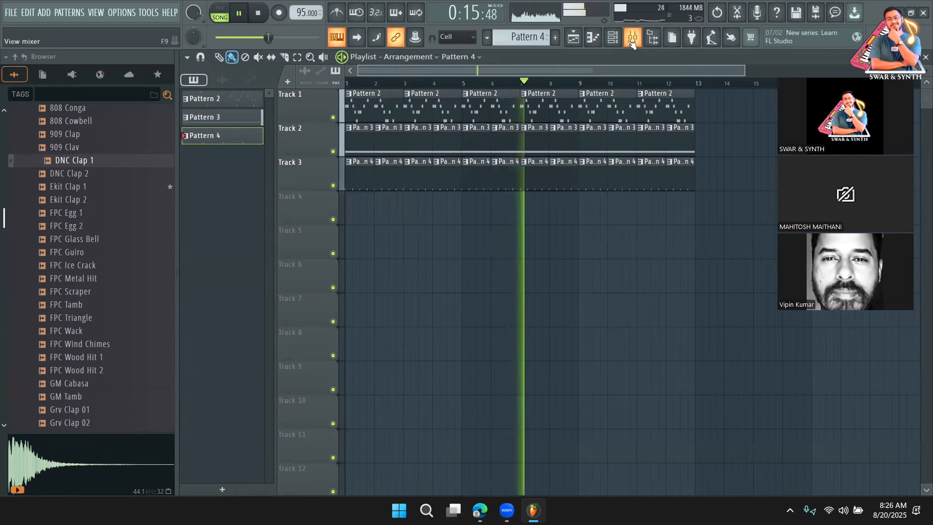
Step: Set the Bloom KSHMR channel volume to 82%, listen to the arrangement and stop playback
key("F6")
scroll(210, 177, "up", 3)
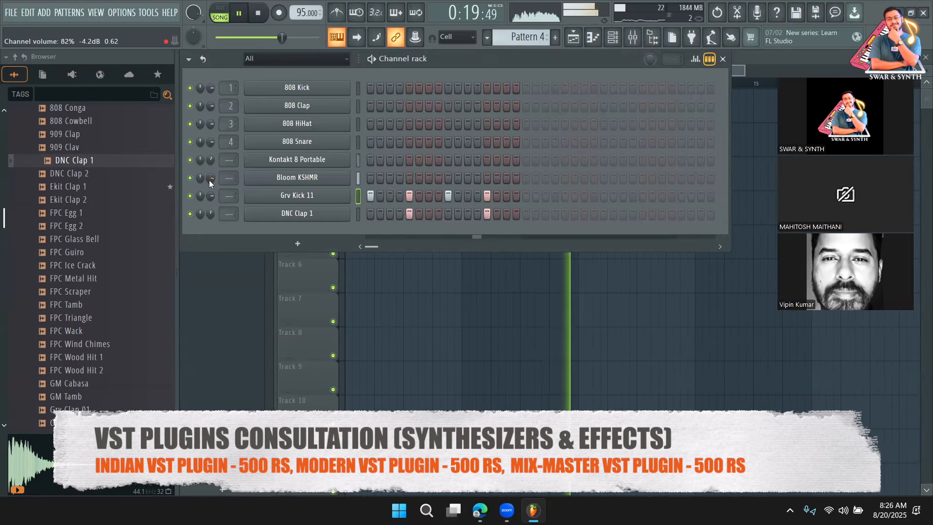
key("F6")
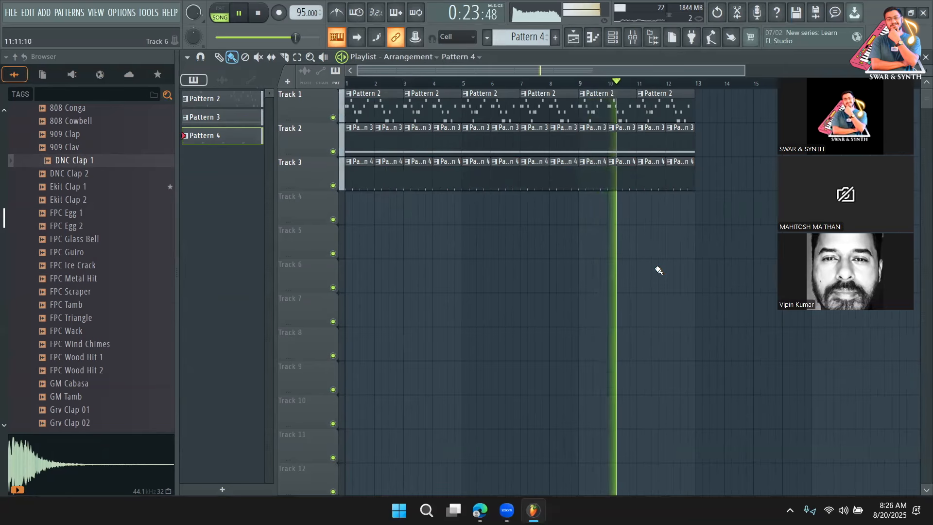
key("space")
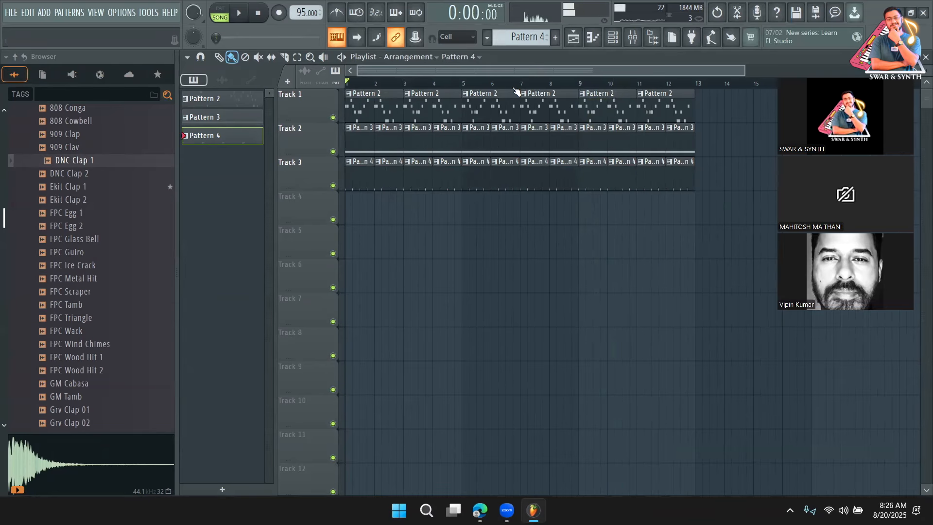
Step: Open the Kontakt 8 Portable channel, reposition its window clear of the video call overlay and remove the Santur instrument
key("F6")
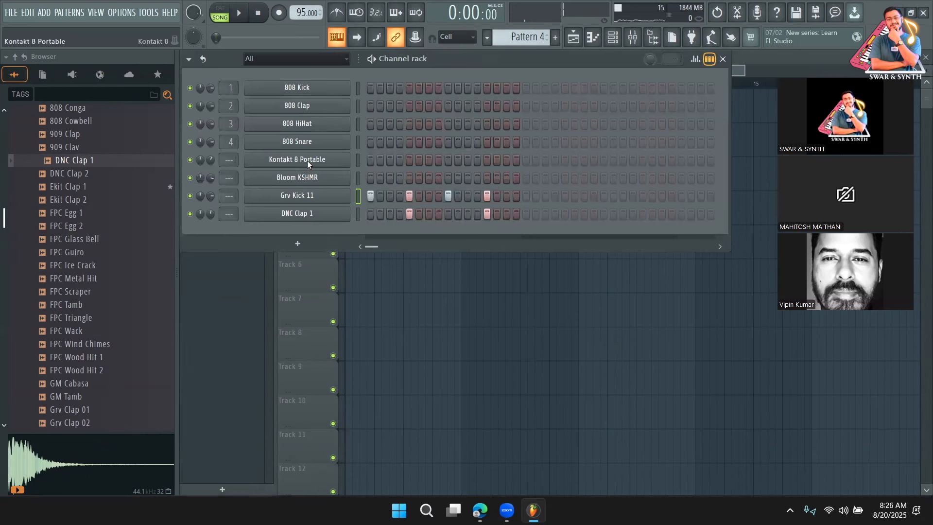
left_click(307, 161)
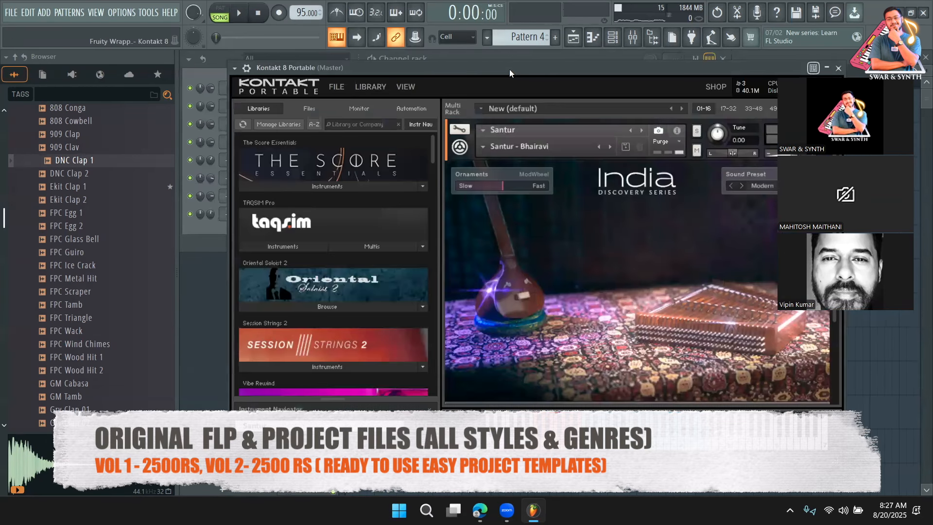
left_click_drag(508, 70, 468, 60)
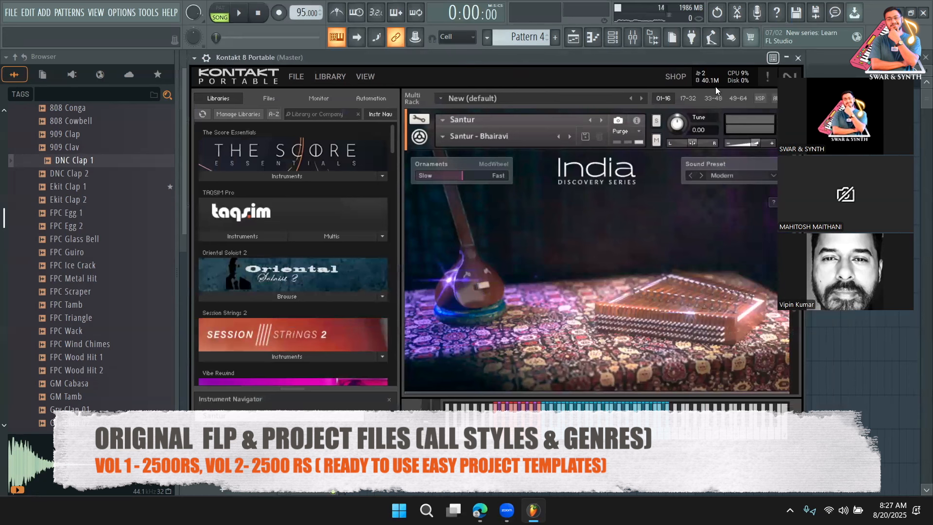
left_click_drag(917, 107, 930, 131)
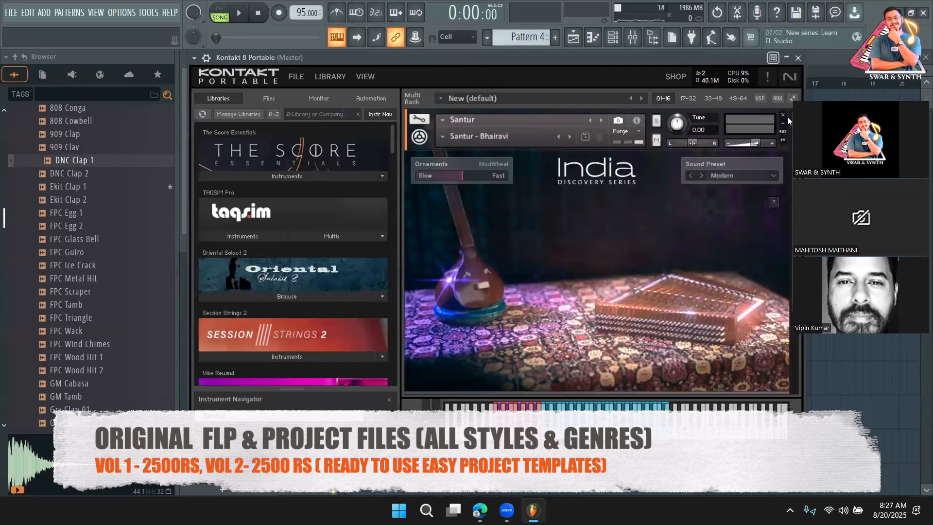
left_click(787, 116)
Step: Load Rababa Basic from the TAQSIM Pro stringed instruments, audition it with the song and remove it from the rack
scroll(312, 266, "down", 2)
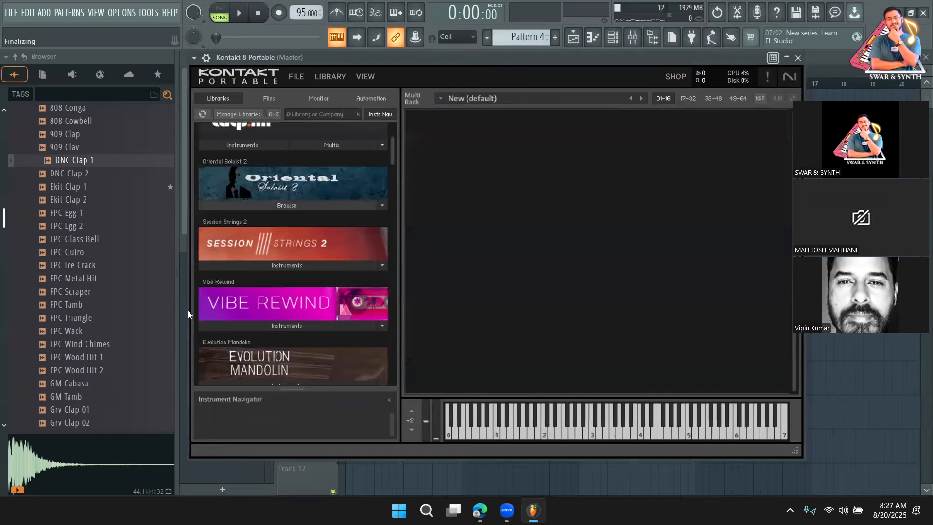
left_click(262, 205)
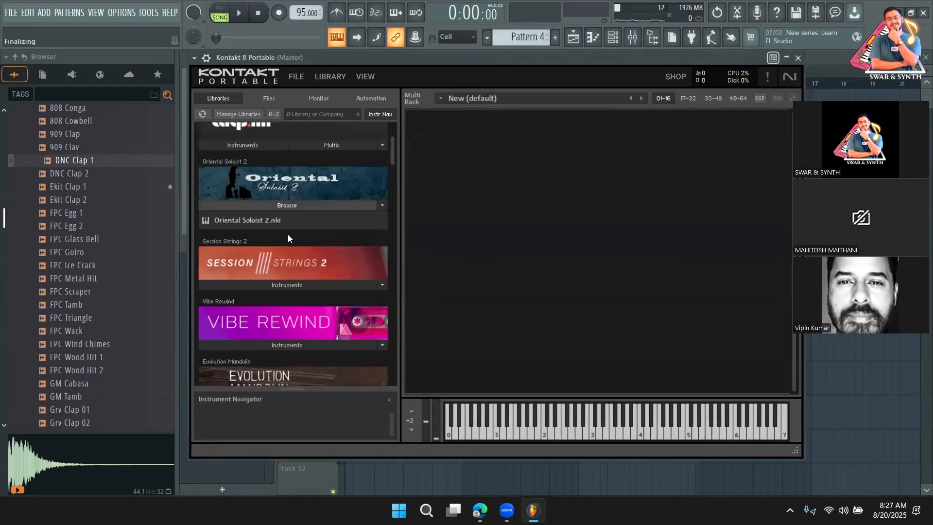
scroll(269, 273, "up", 3)
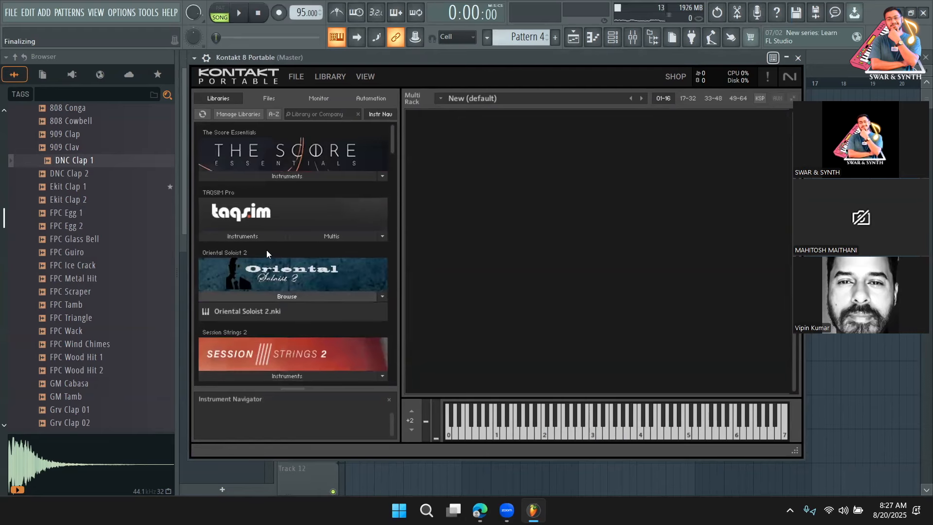
left_click(255, 237)
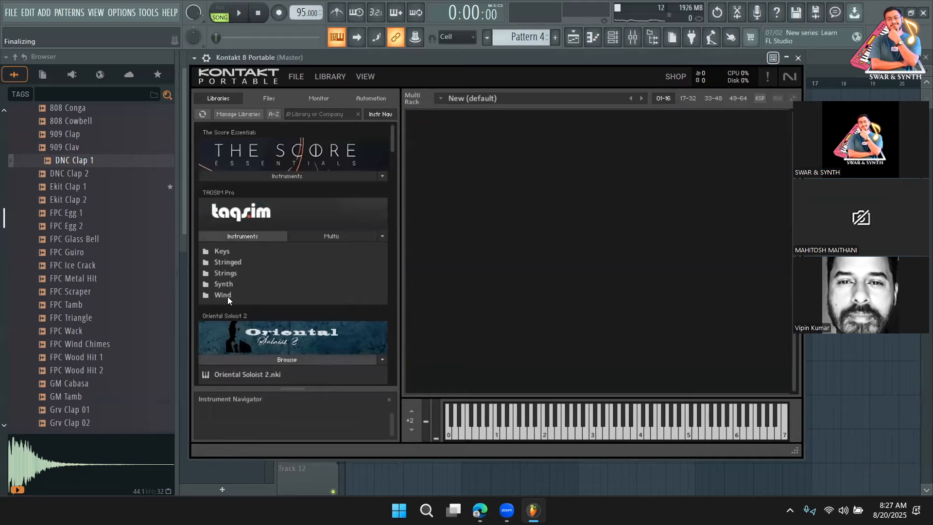
left_click(232, 263)
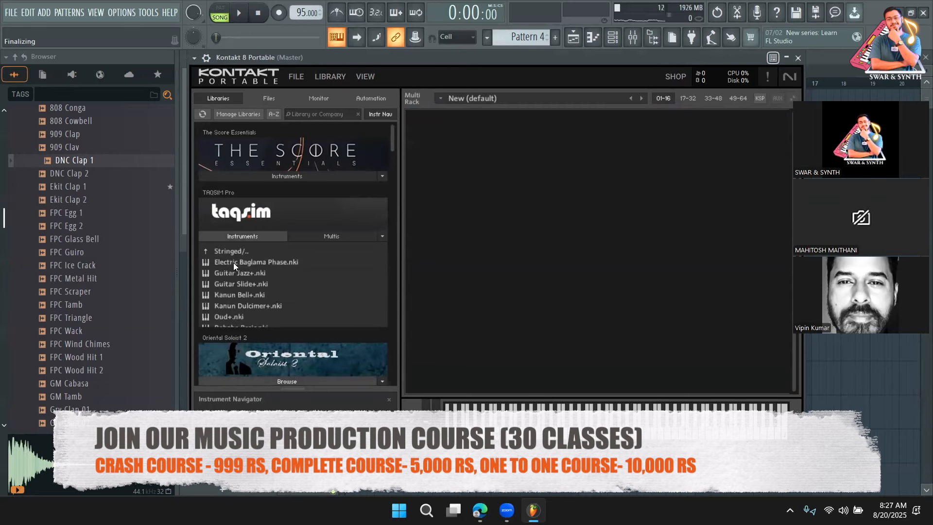
scroll(250, 271, "down", 2)
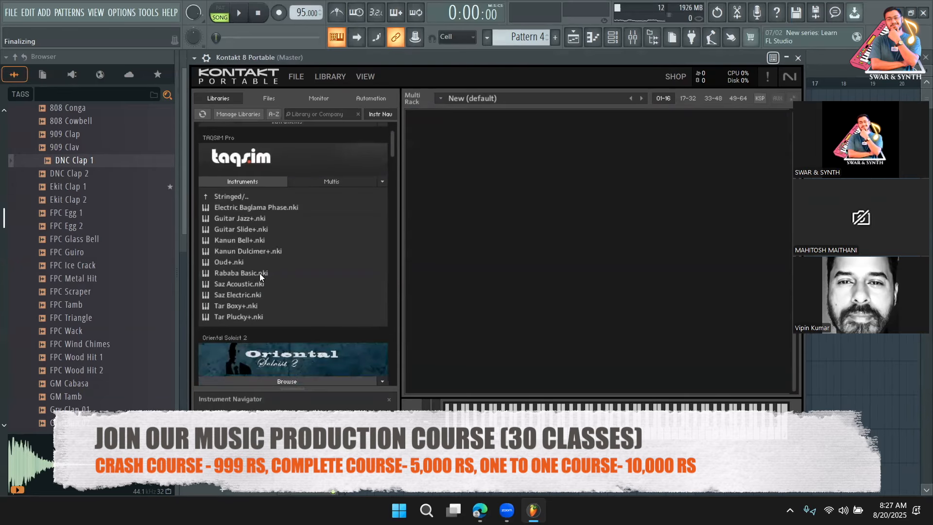
double_click(260, 273)
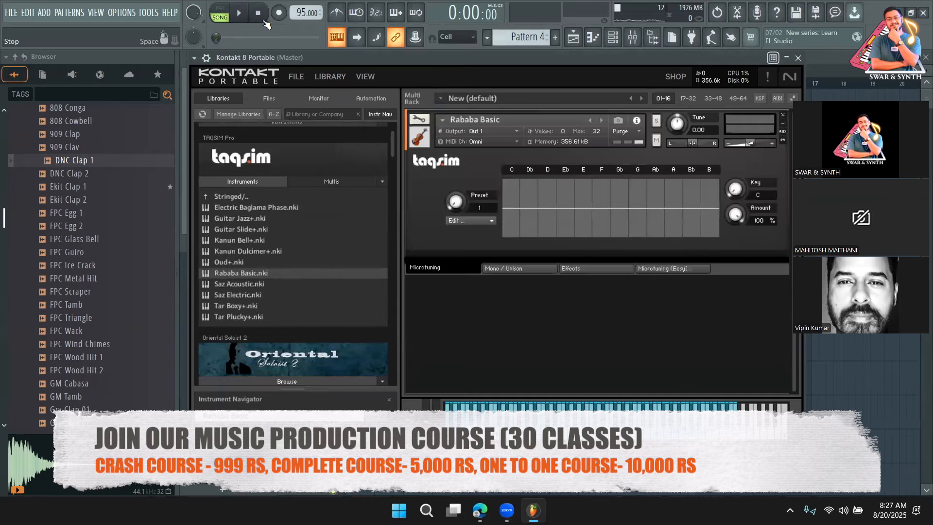
key("space")
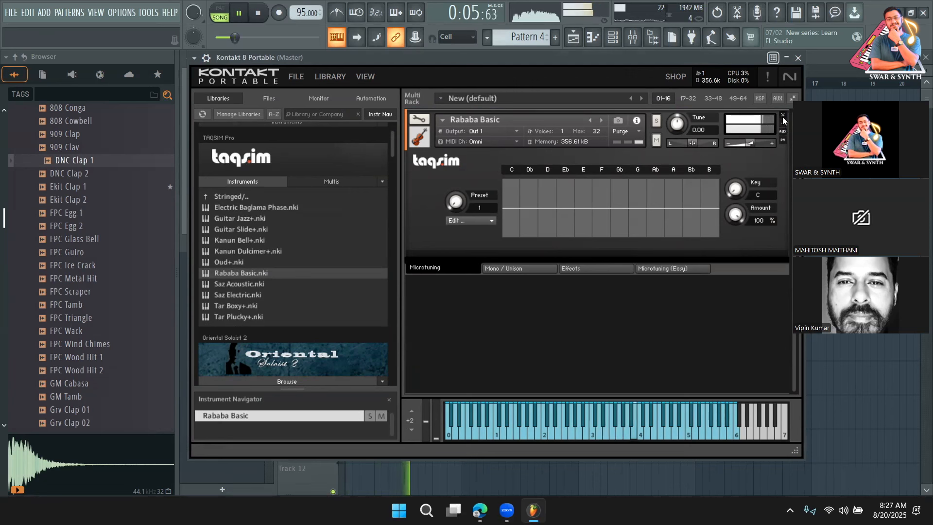
left_click(782, 117)
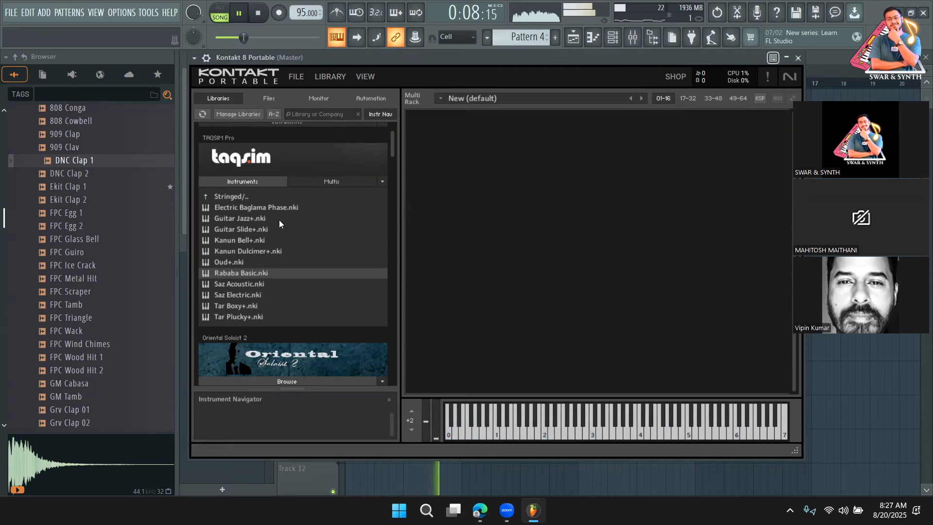
Step: Audition CZ-101 Sax and DX7 Accordion from the TAQSIM Pro Synth folder against the song, removing each from the rack
left_click(230, 198)
left_click(226, 228)
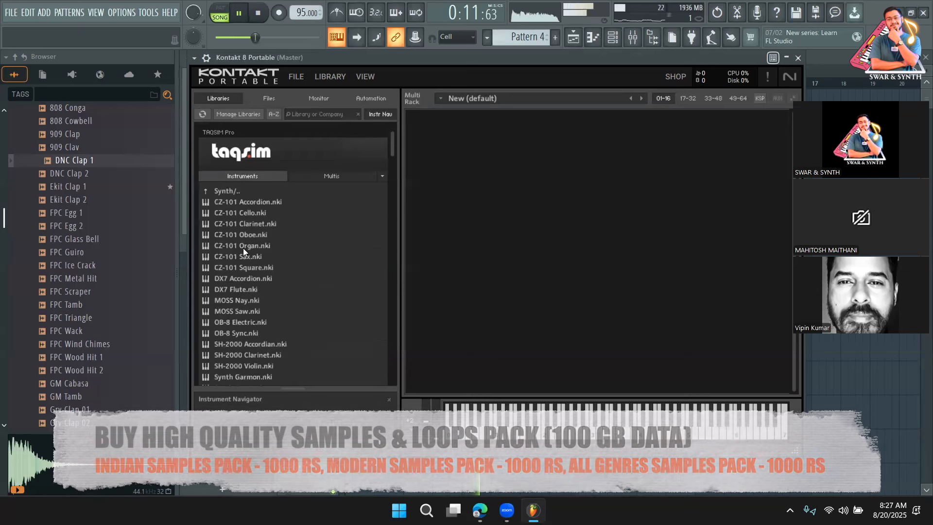
left_click_drag(245, 257, 600, 271)
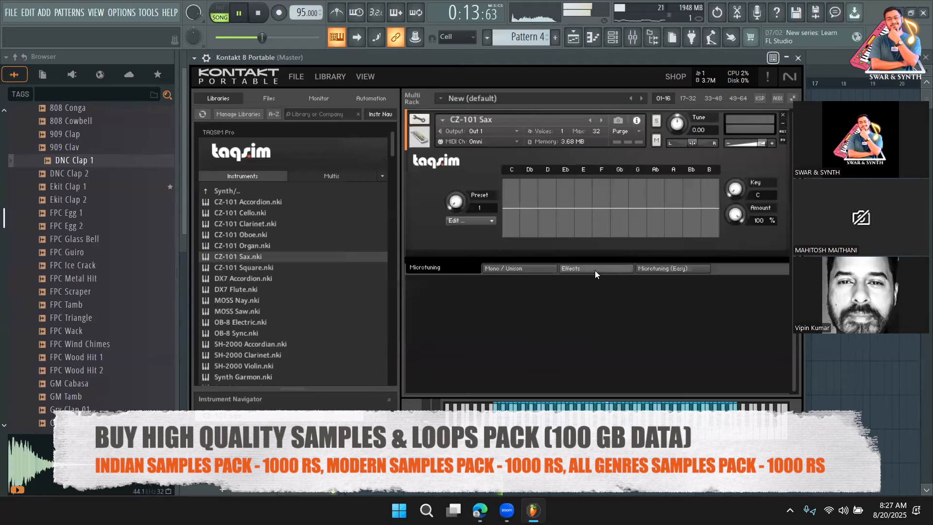
scroll(261, 268, "down", 3)
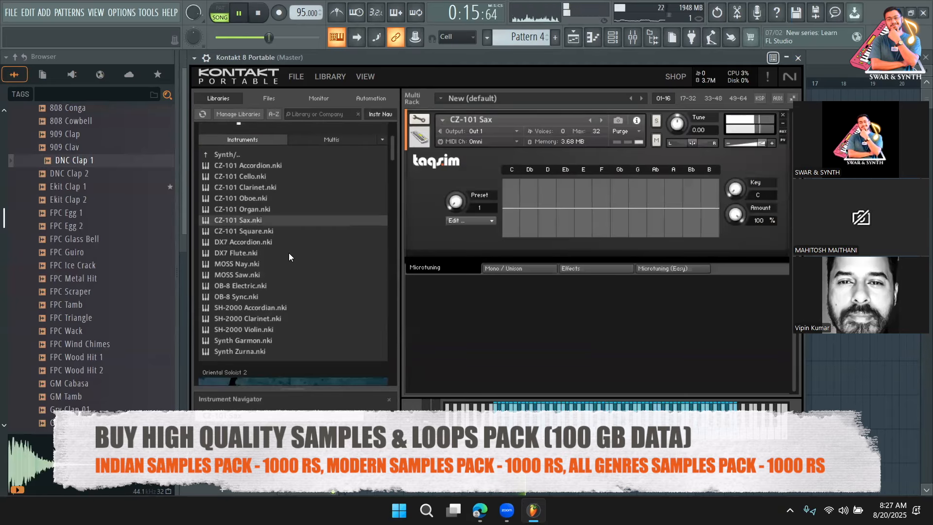
left_click(783, 114)
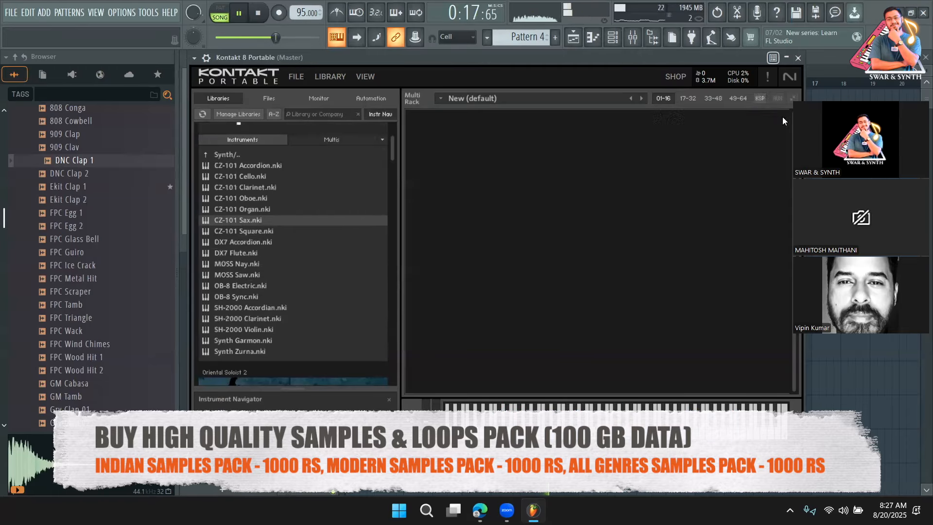
double_click(286, 242)
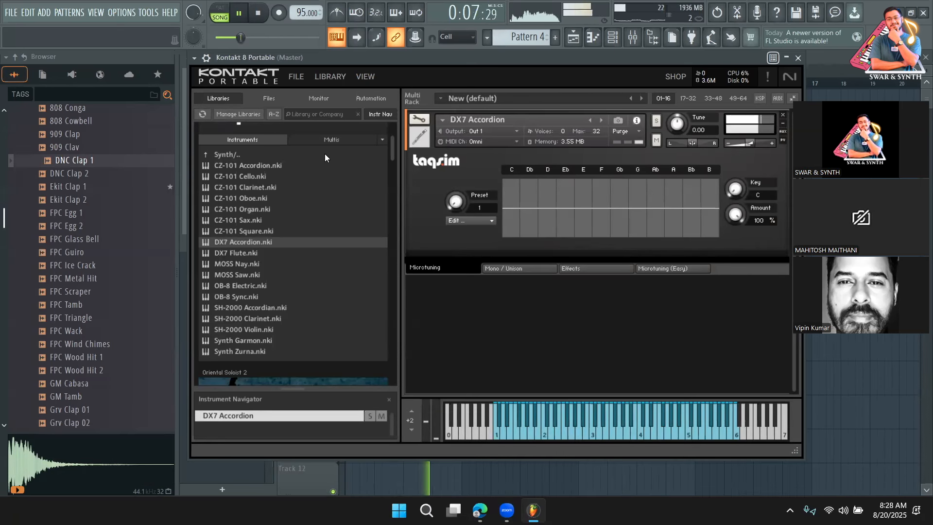
key("space")
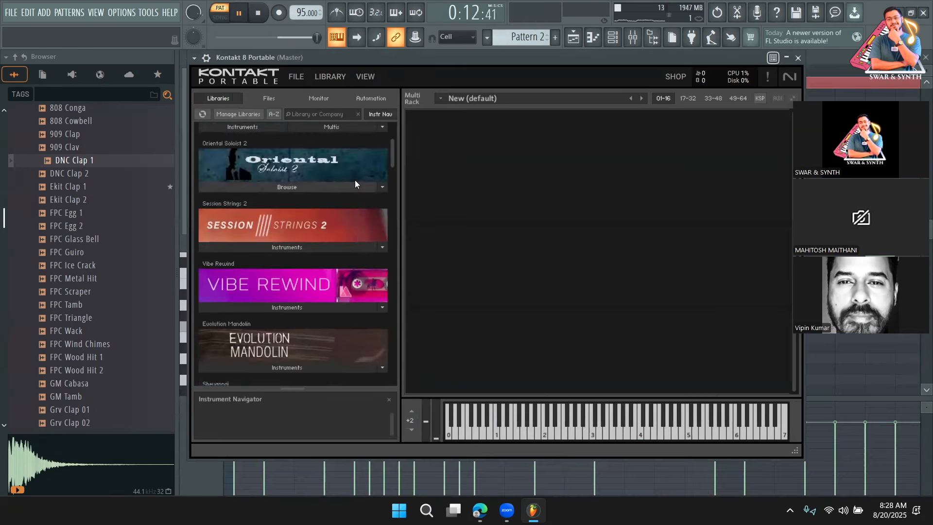
Step: Load Banjo Anaya from the Curry Sounds Indian Spice library into Kontakt and play Pattern 2 with it
scroll(355, 180, "down", 6)
key("space")
scroll(281, 198, "down", 4)
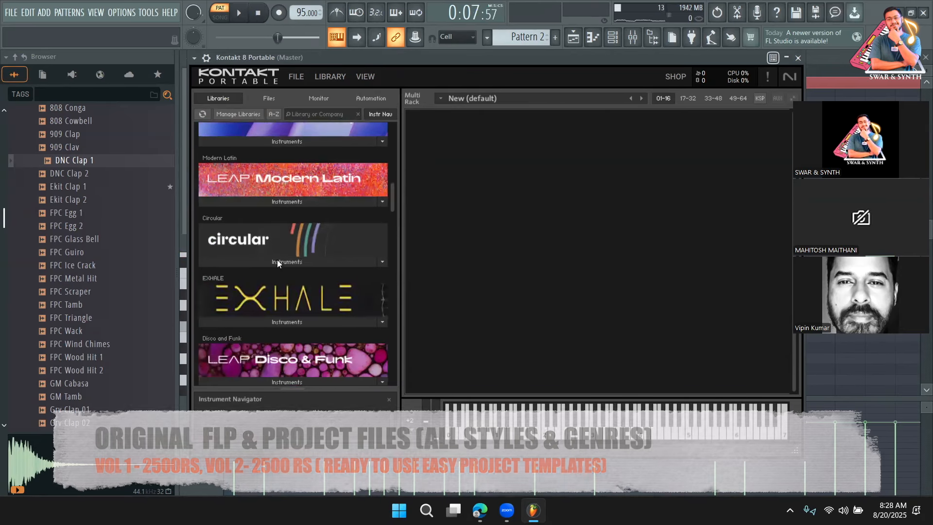
scroll(276, 259, "down", 8)
scroll(306, 261, "down", 9)
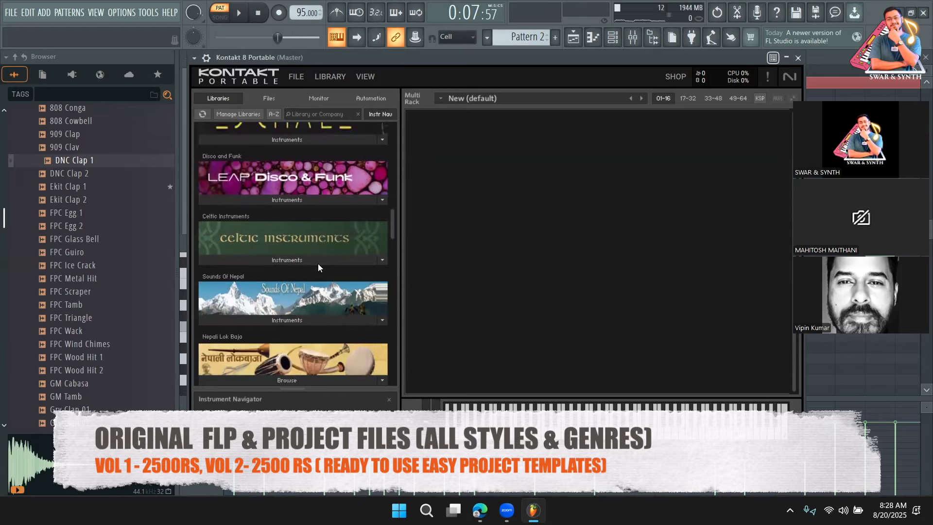
left_click(311, 241)
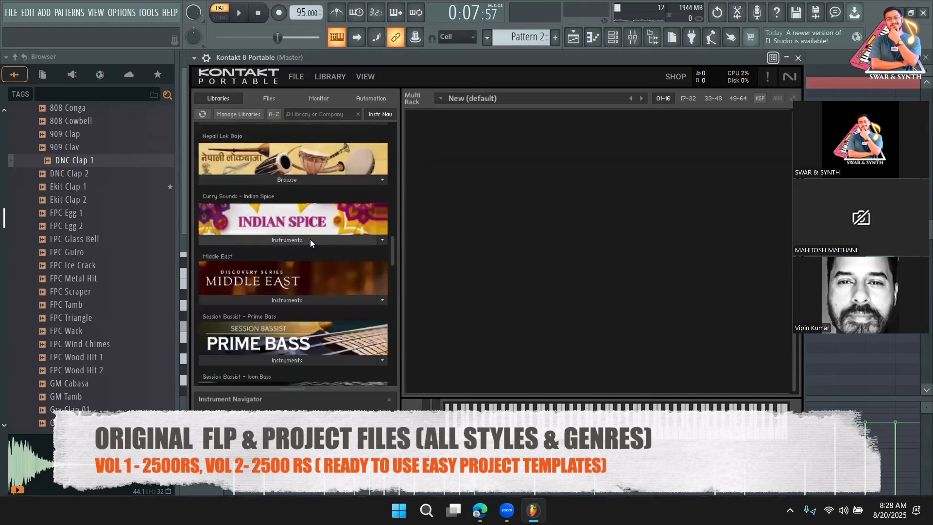
double_click(241, 212)
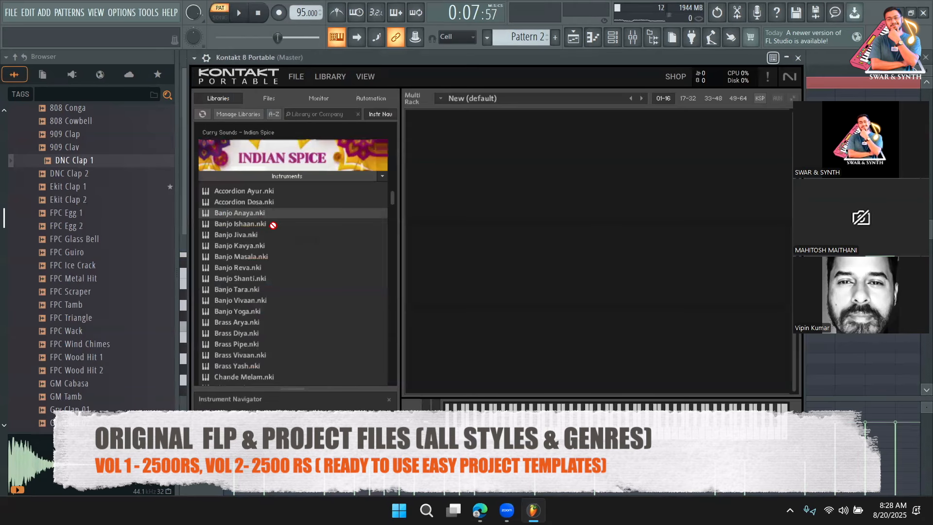
left_click(248, 19)
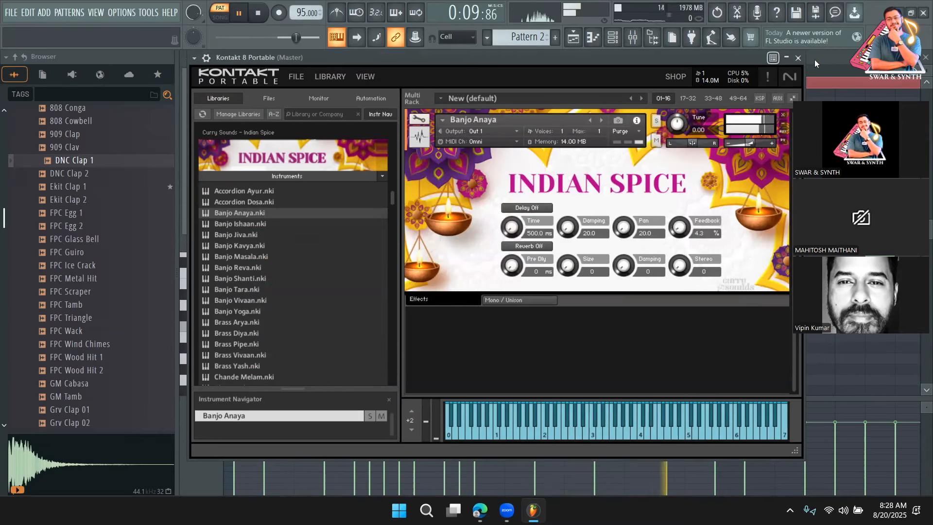
Step: Open the Pattern 2 melody in the piano roll and replace the repeated A5 notes after the B5 in bar 4 with one longer note
left_click(798, 58)
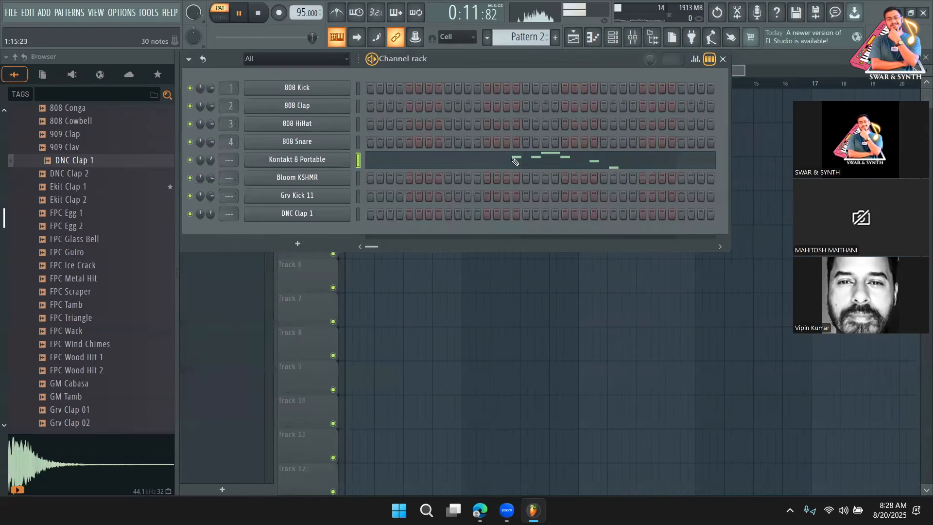
left_click(515, 163)
left_click_drag(314, 71, 540, 104)
key("space")
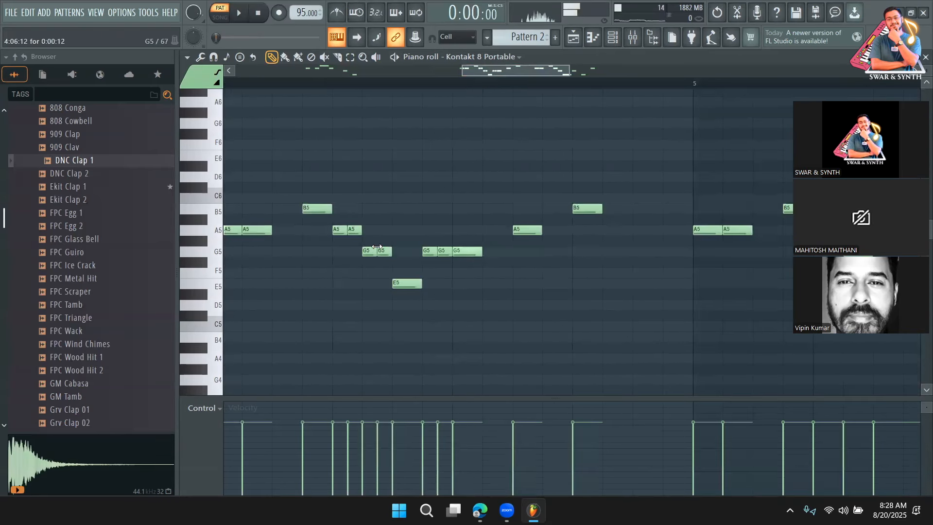
right_click(355, 230)
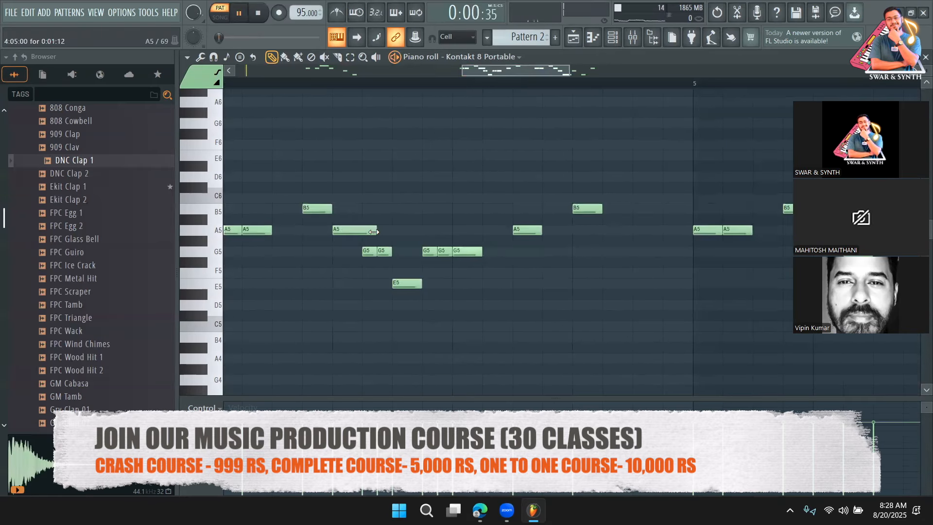
key("space")
left_click(337, 57)
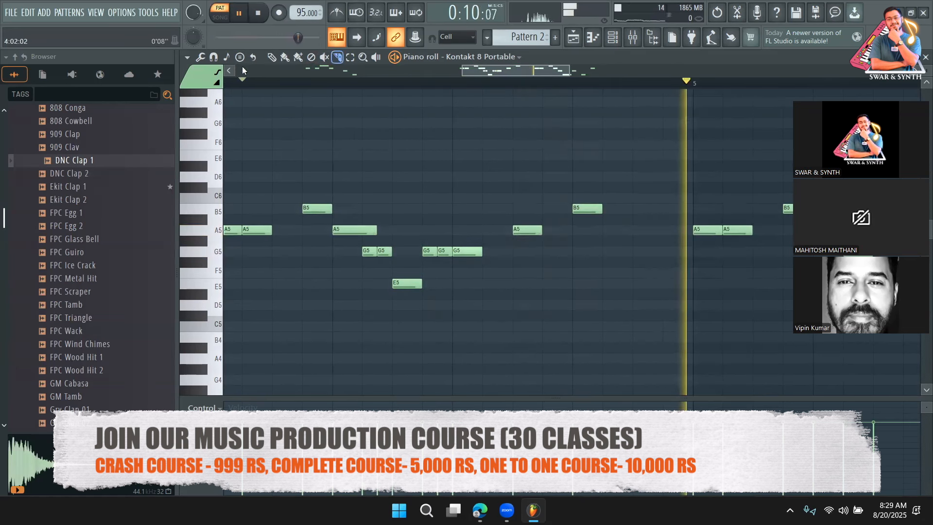
key("p")
Step: Merge the short repeated G5 notes in bar 4 into single longer notes and shorten the preceding A5 so it ends before them
right_click(383, 251)
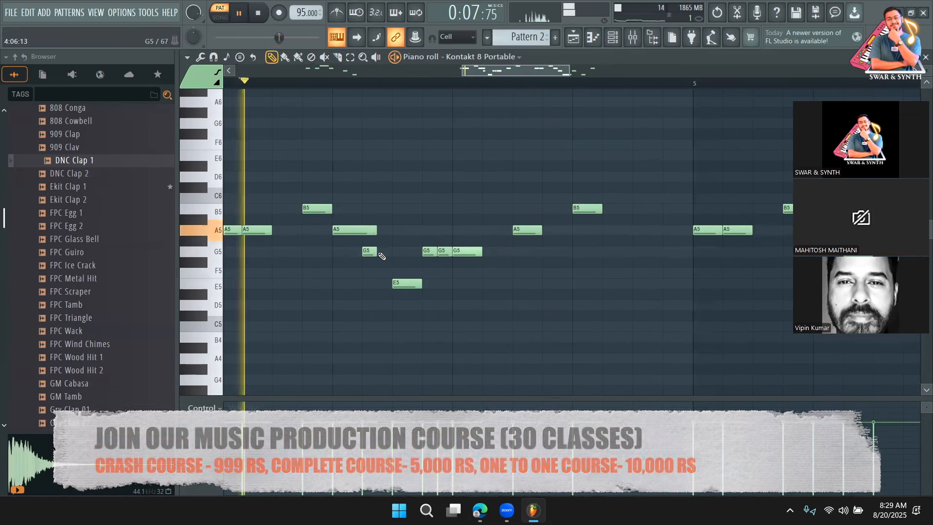
left_click_drag(376, 253, 452, 255)
right_click(443, 251)
left_click(337, 56)
key("space")
key("space")
left_click_drag(407, 252, 391, 252)
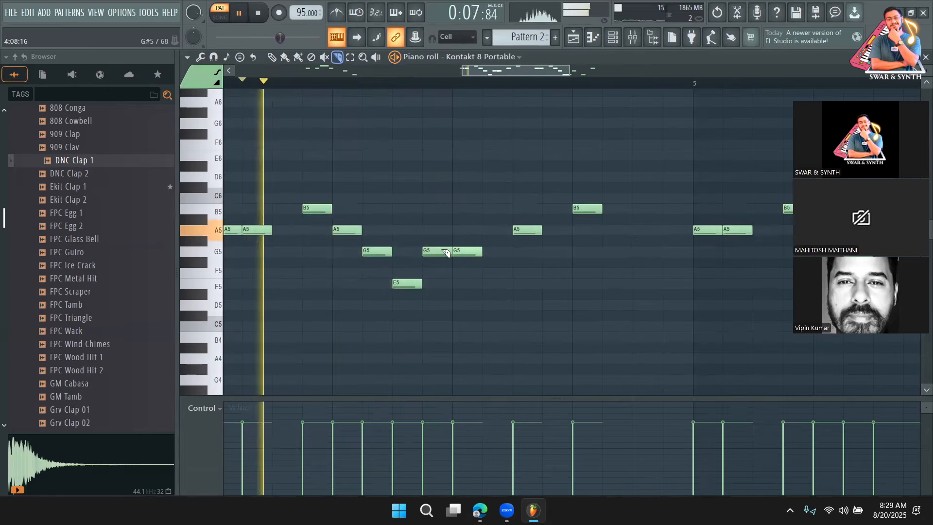
Step: Return to the playlist in song mode and listen to the arrangement with the edited Pattern 2 melody
left_click(578, 42)
key("l")
key("space")
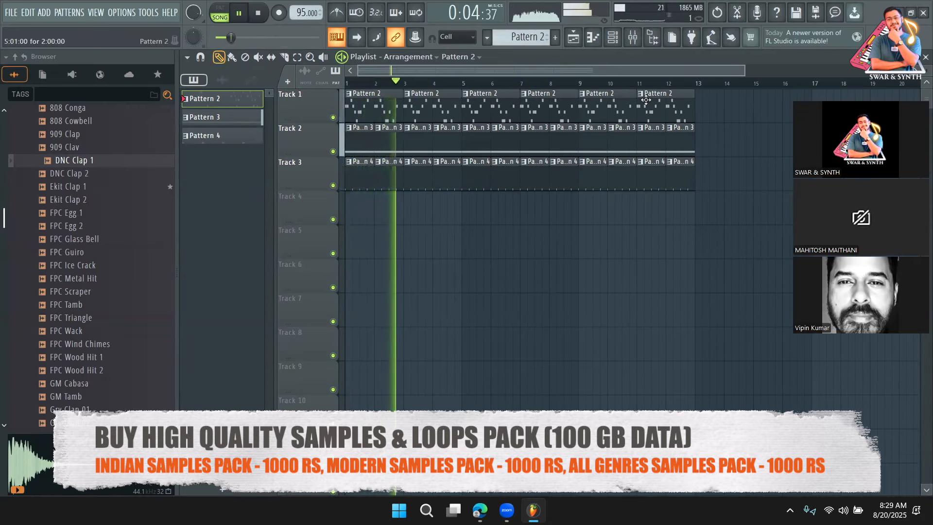
Step: Stop playback, route the Kontakt 8 Portable channel to mixer Insert 8 and load Fruity Delay 2 in its first effect slot
left_click(613, 39)
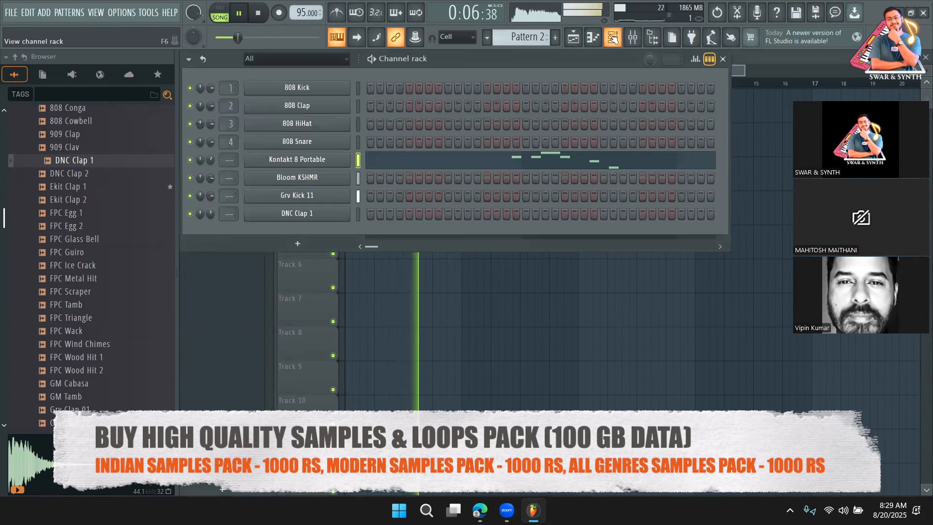
key("space")
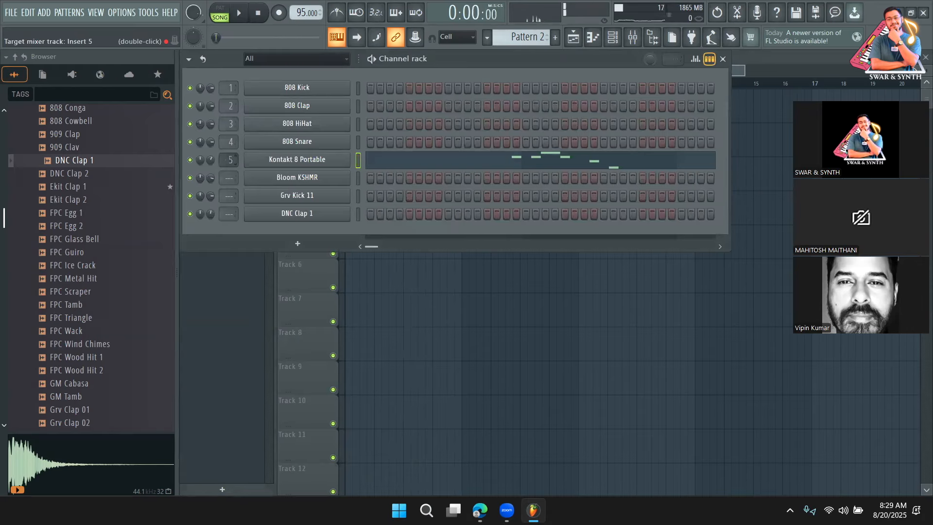
left_click(633, 36)
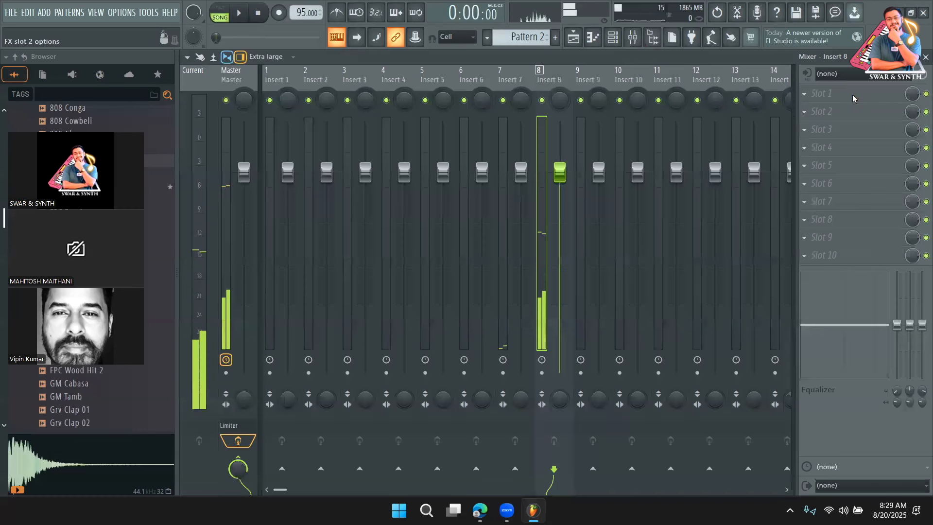
left_click(853, 94)
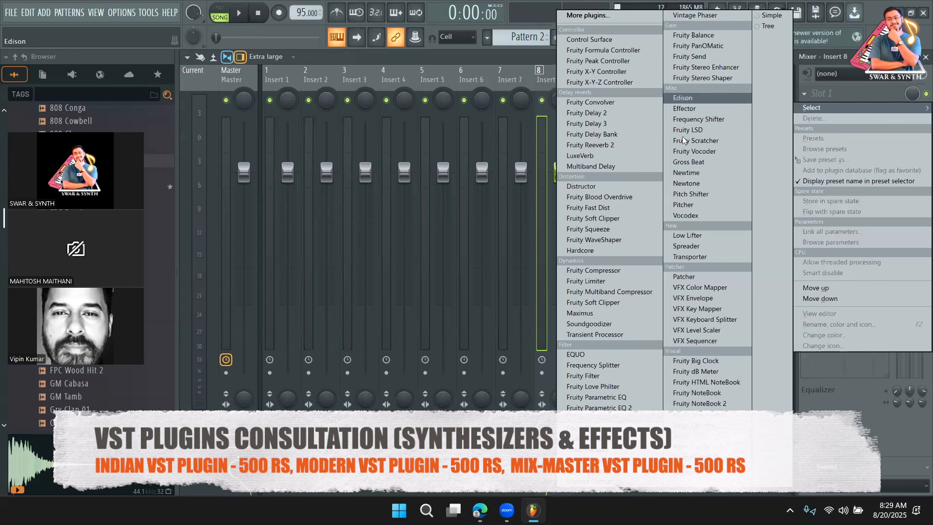
left_click(588, 112)
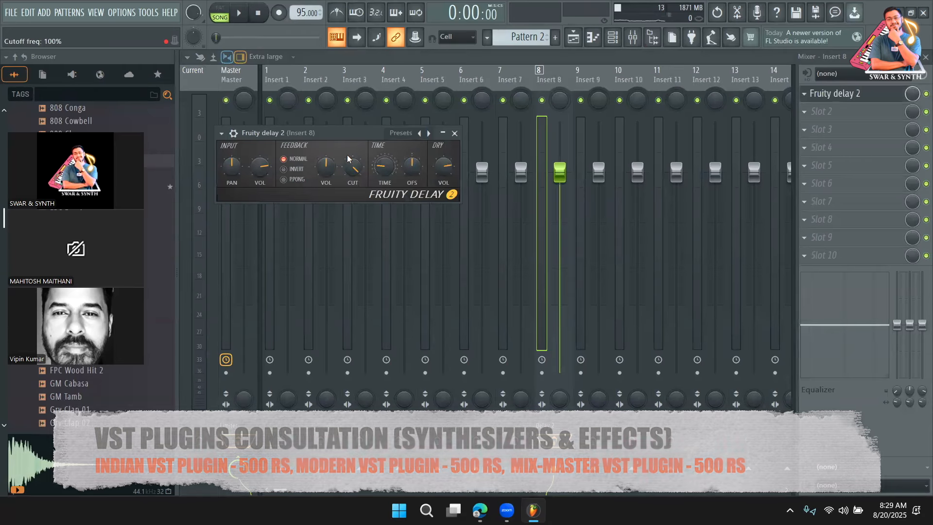
Step: Lower the Fruity Delay 2 feedback cutoff and set its input volume to 49% while the song plays
left_click_drag(335, 135, 537, 132)
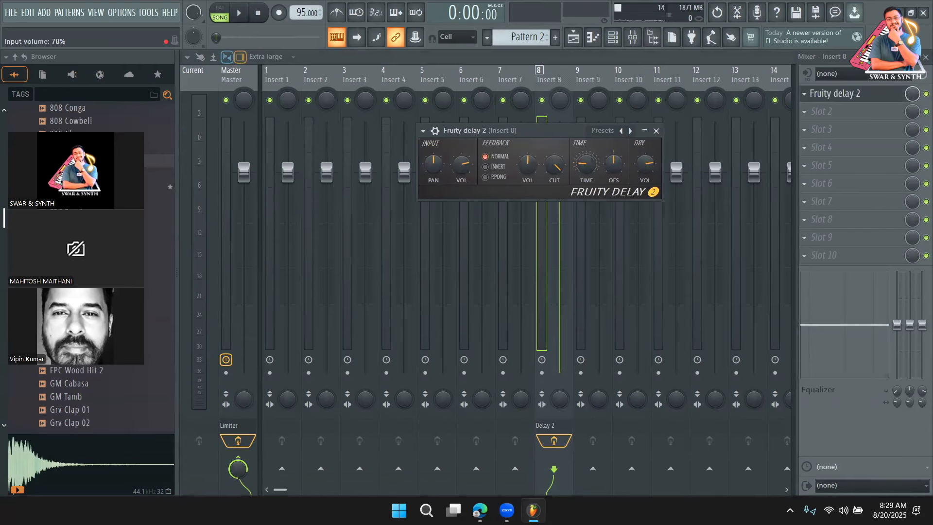
key("space")
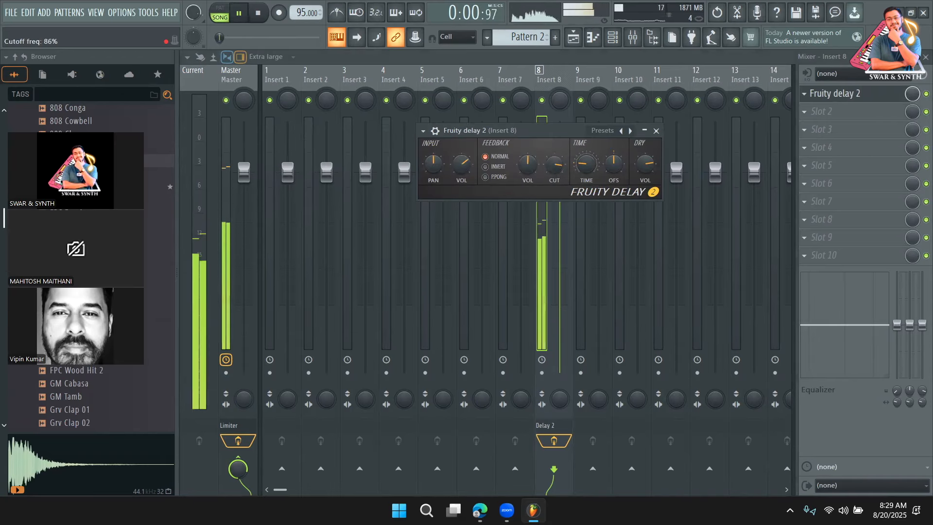
left_click_drag(459, 168, 459, 175)
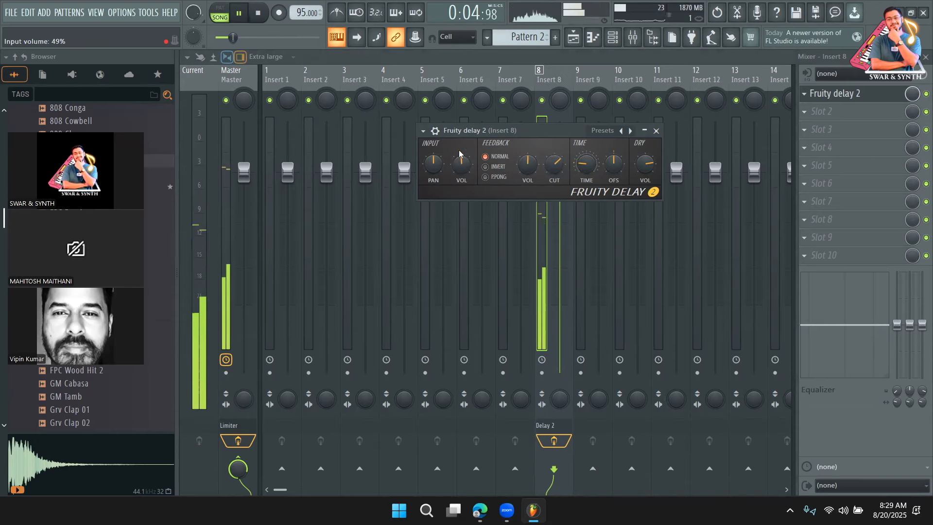
Step: Raise the time offset of Fruity Delay 2 on Insert 8 and replay the song with the new setting
key("space")
left_click_drag(624, 169, 624, 160)
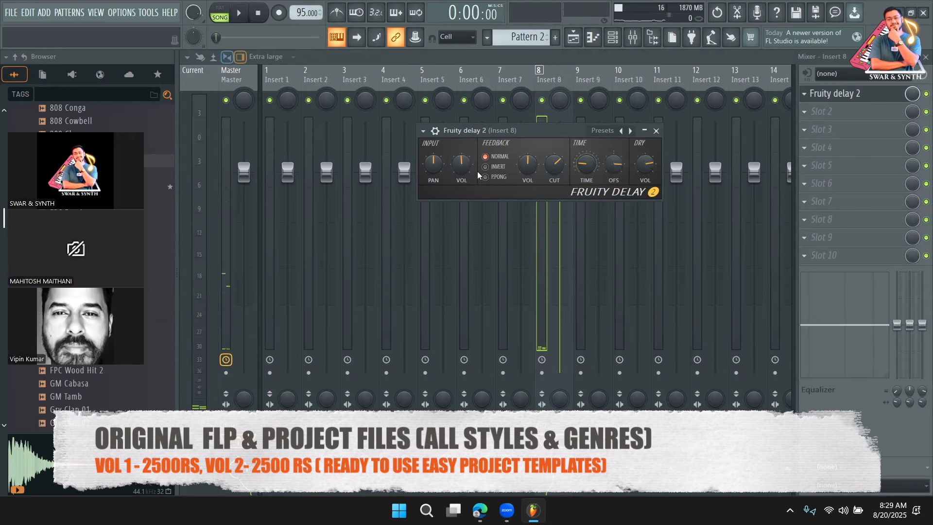
key("space")
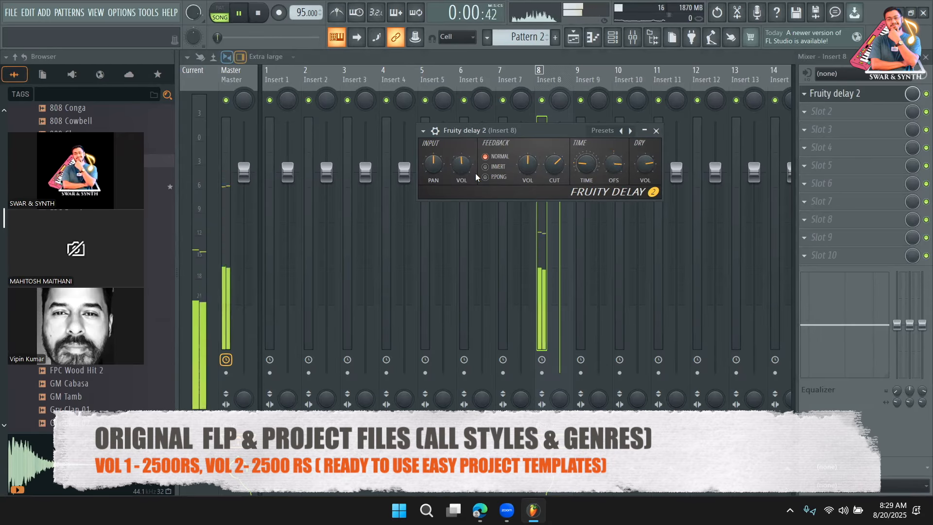
Step: Compare the song's playback with Fruity Delay 2 on Insert 8 bypassed and with it enabled
left_click(816, 129)
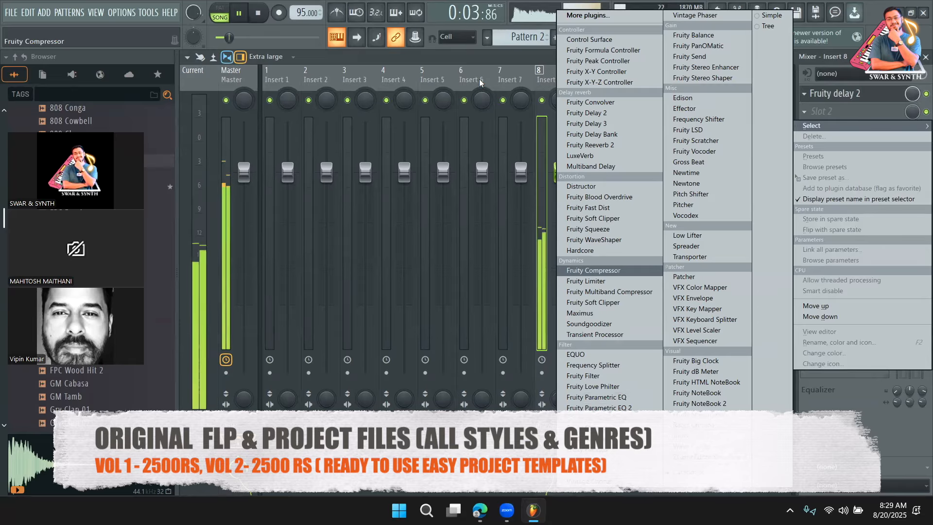
left_click(555, 79)
key("space")
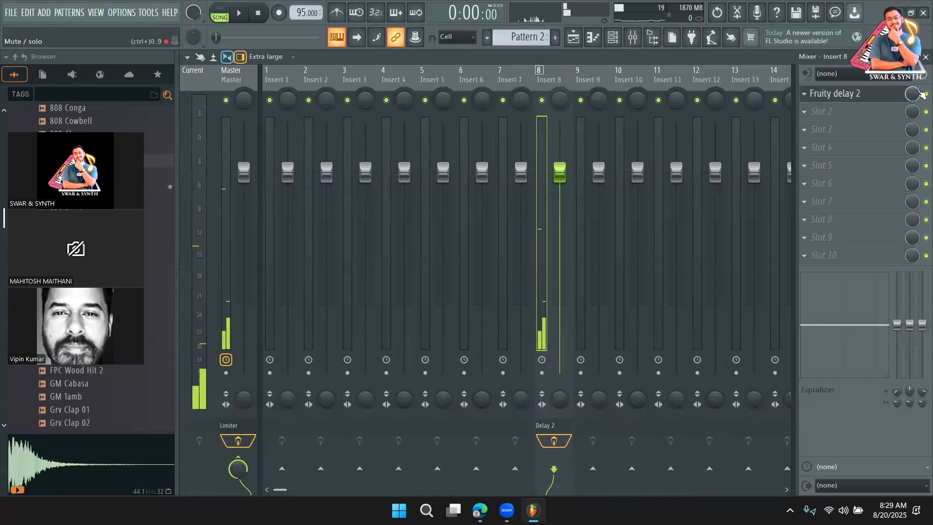
key("space")
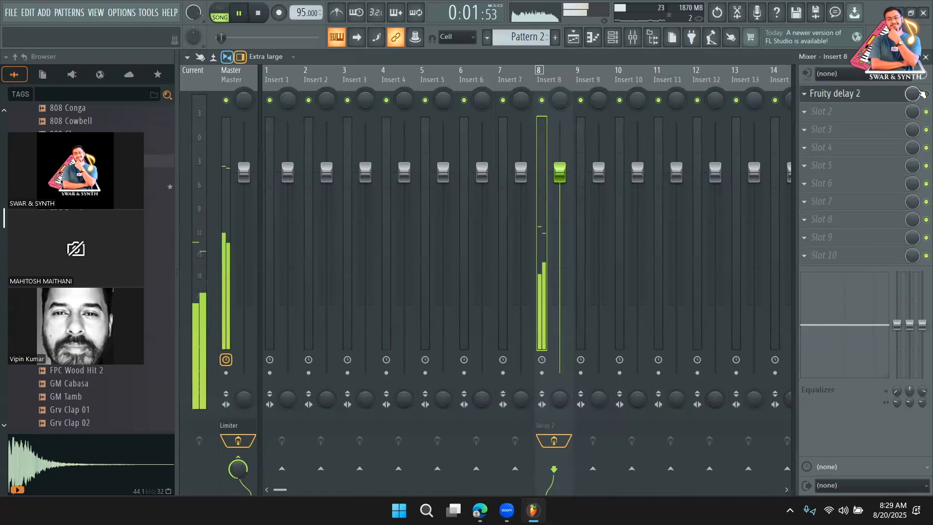
key("space")
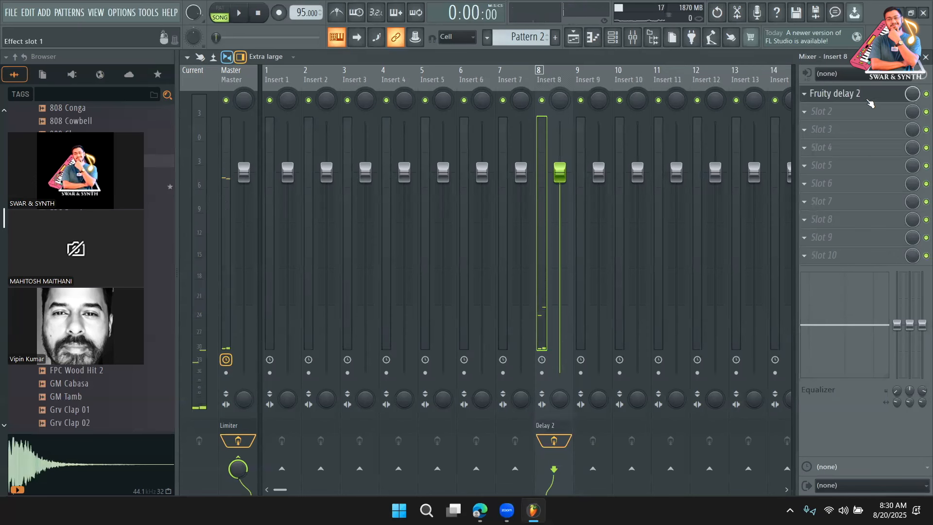
key("space")
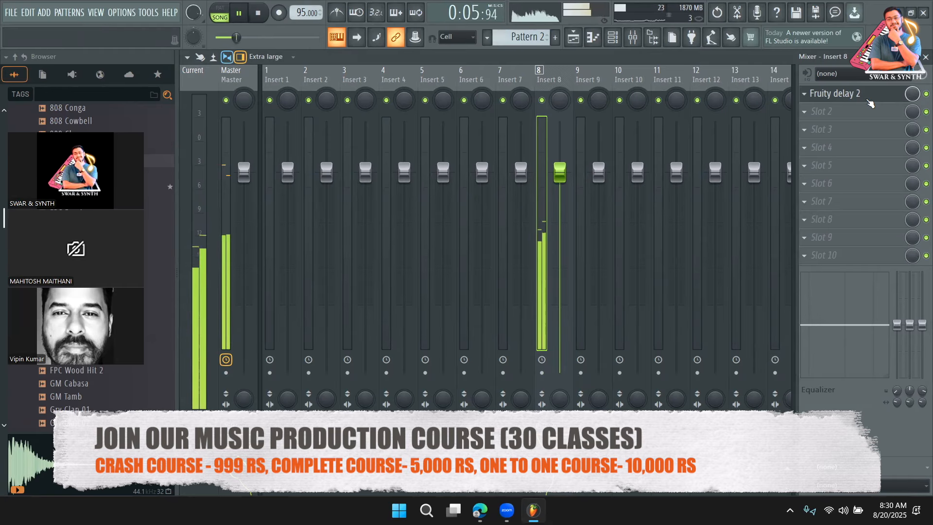
key("space")
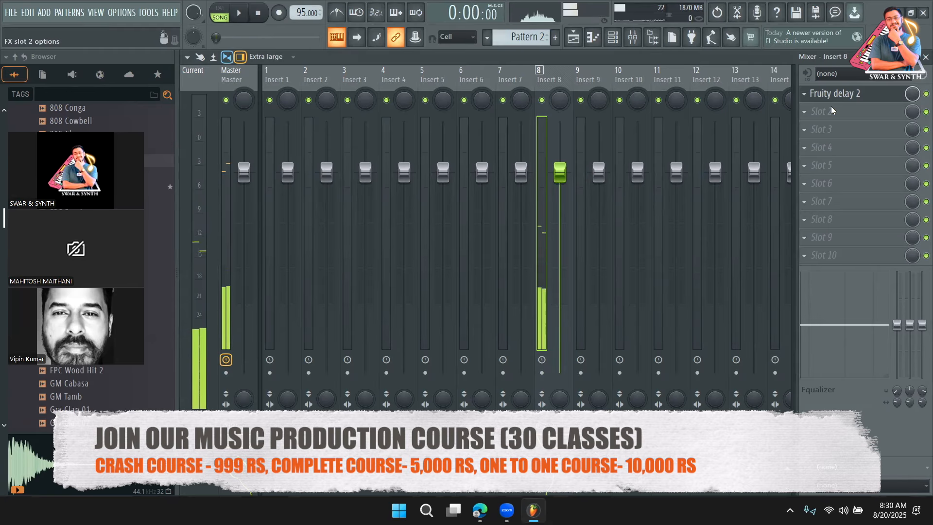
Step: Load Fruity Reeverb 2 in the second effect slot of Insert 8 and lower its wet level while the song plays
left_click(834, 113)
left_click(629, 144)
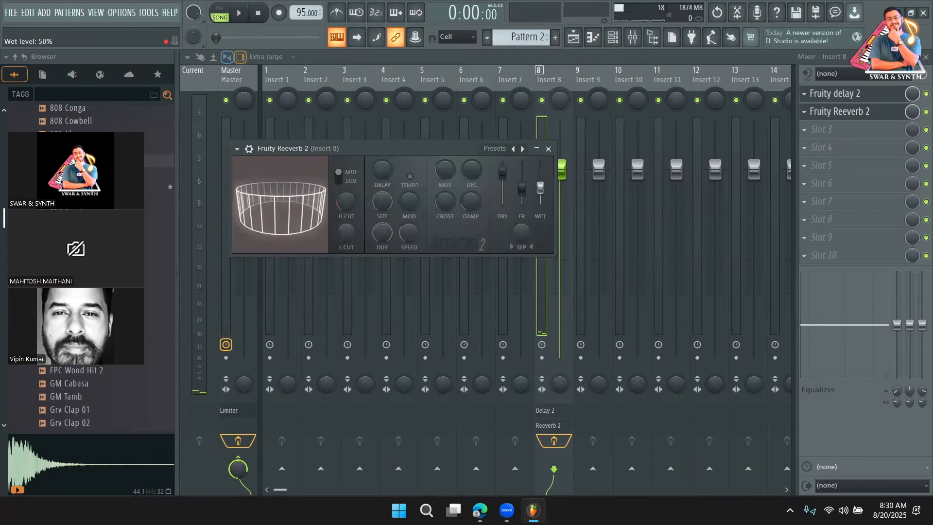
key("space")
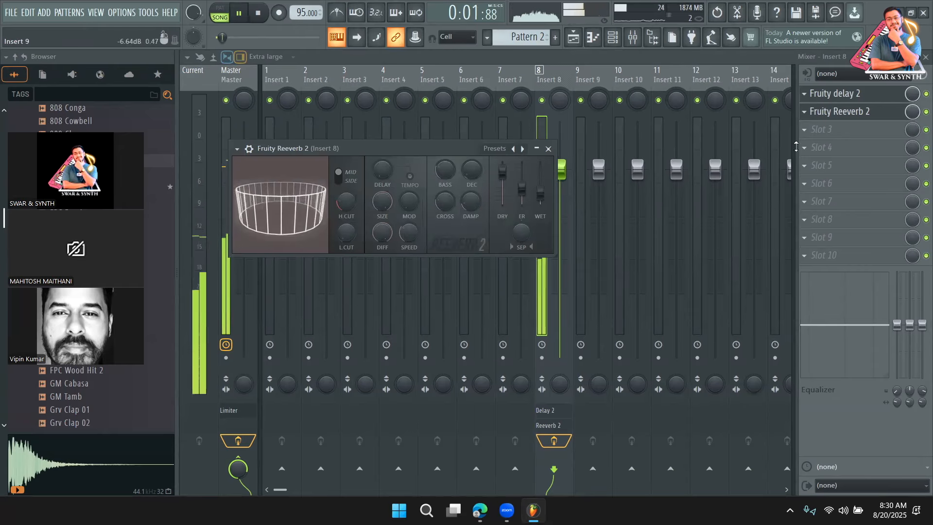
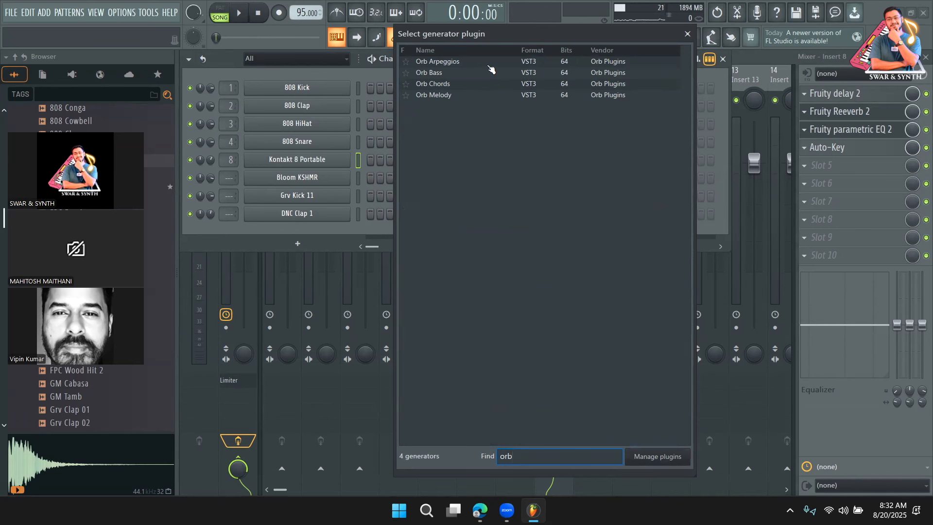
Step: Add an Orb Arpeggios channel and move its window clear of the channel rack
double_click(490, 65)
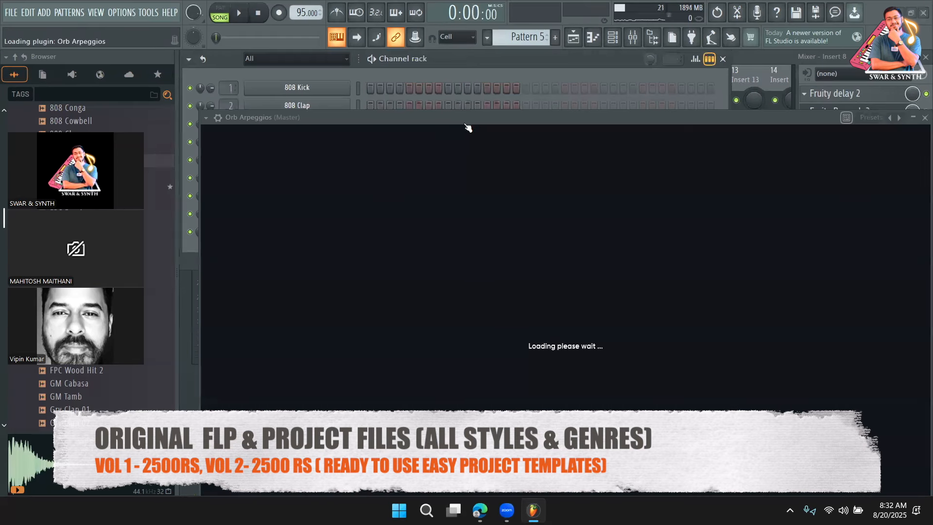
left_click_drag(463, 115, 660, 202)
left_click(511, 100)
Step: Find the Orb plugins among the generators, add an Orb Chords channel and move its window below the channel rack
left_click(304, 258)
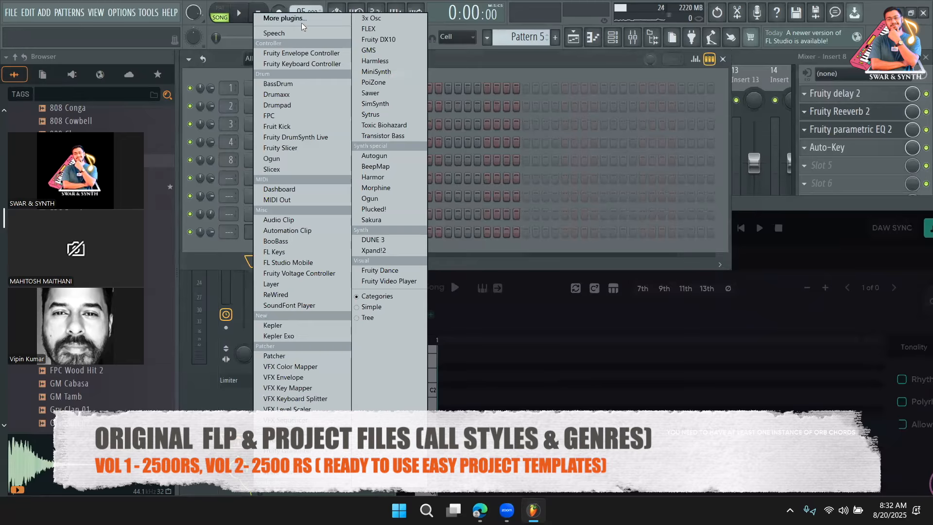
left_click(300, 20)
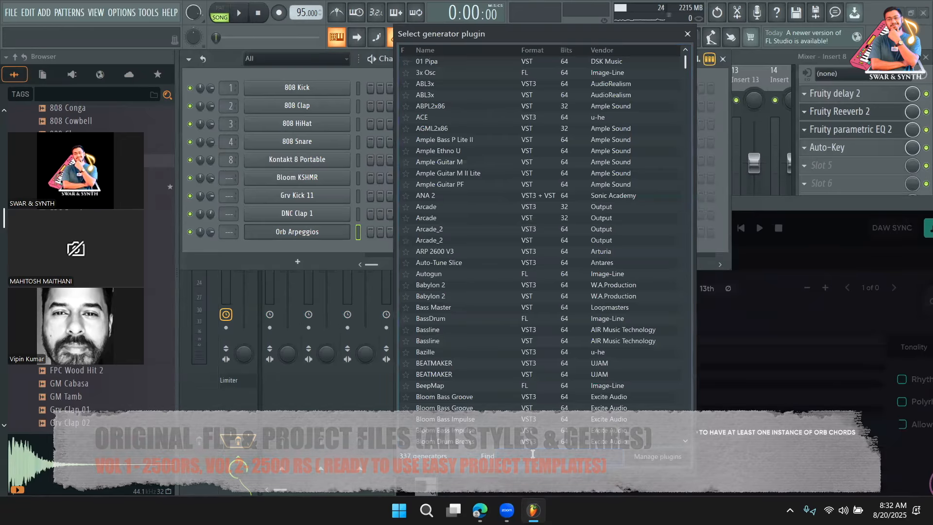
left_click(533, 454)
type("orb")
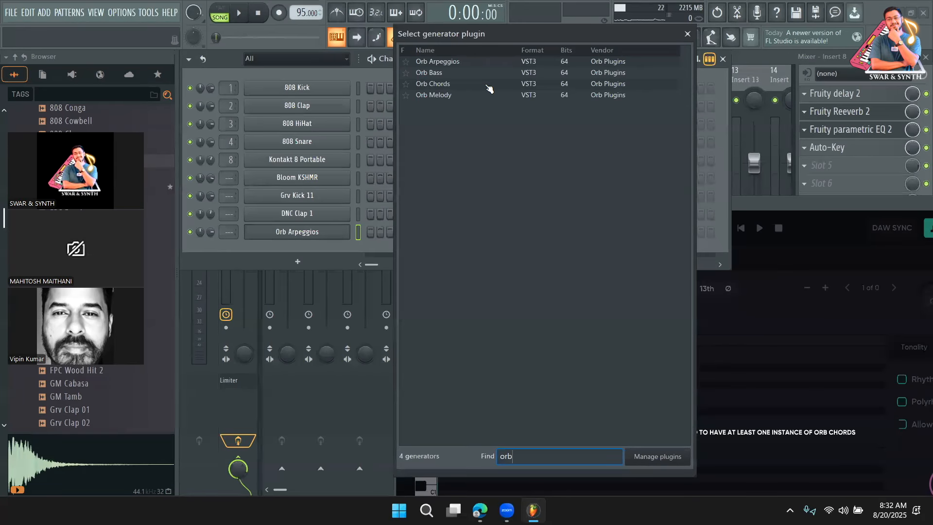
double_click(487, 85)
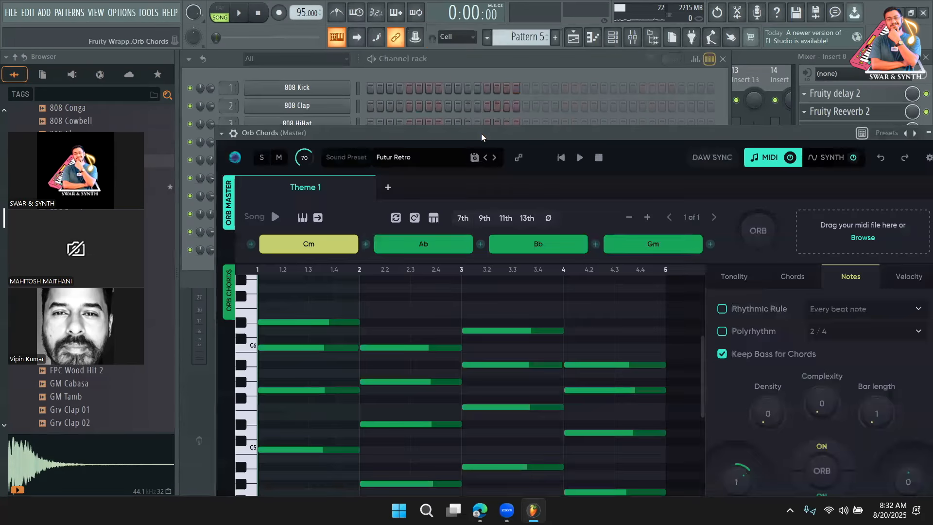
left_click_drag(481, 133, 533, 333)
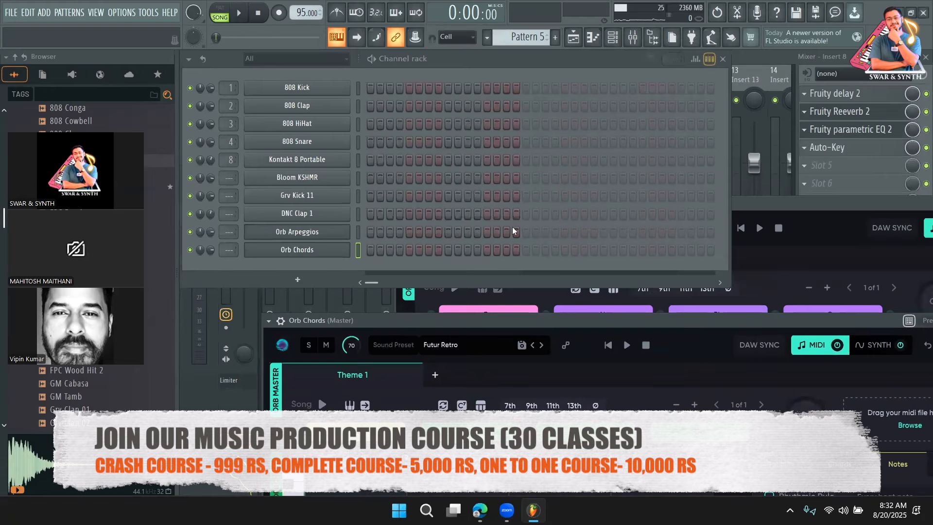
Step: Bring the Orb Chords window back from the channel rack, reposition it and show the playlist
left_click(471, 80)
left_click(309, 245)
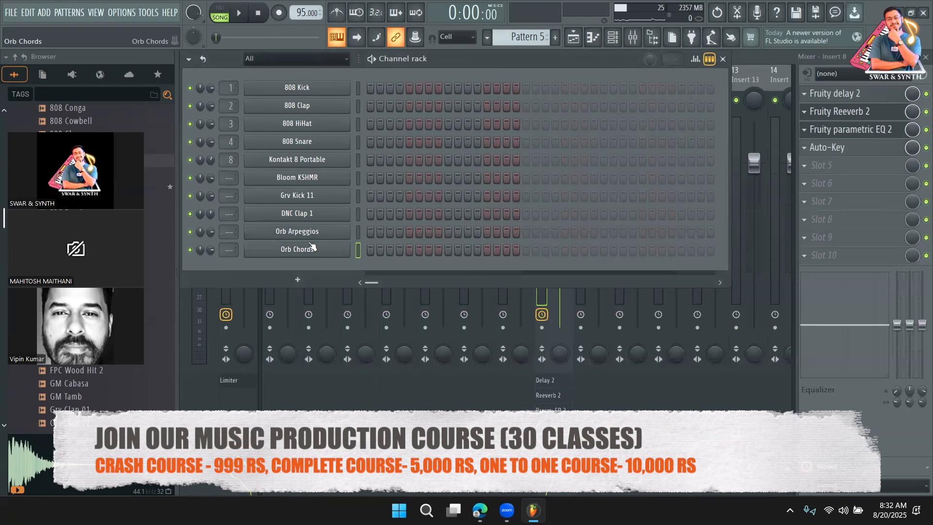
left_click(311, 249)
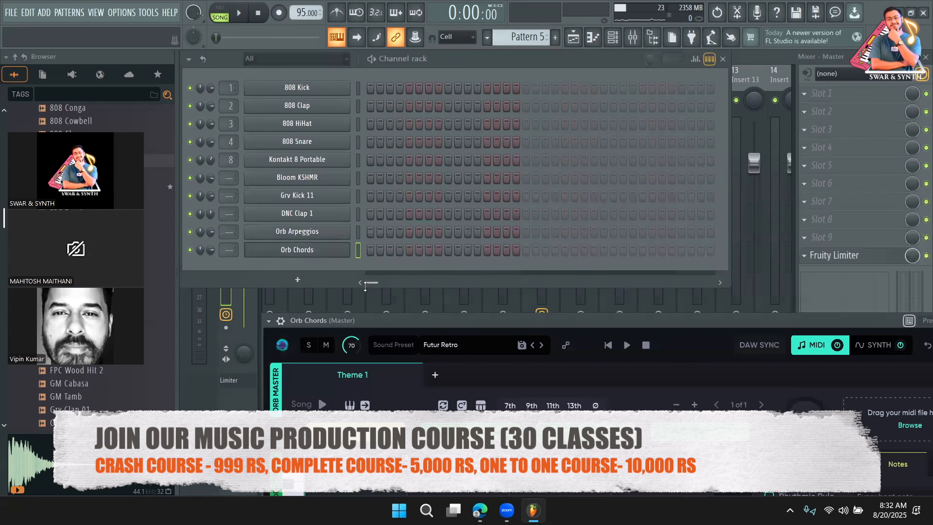
left_click_drag(384, 322, 343, 109)
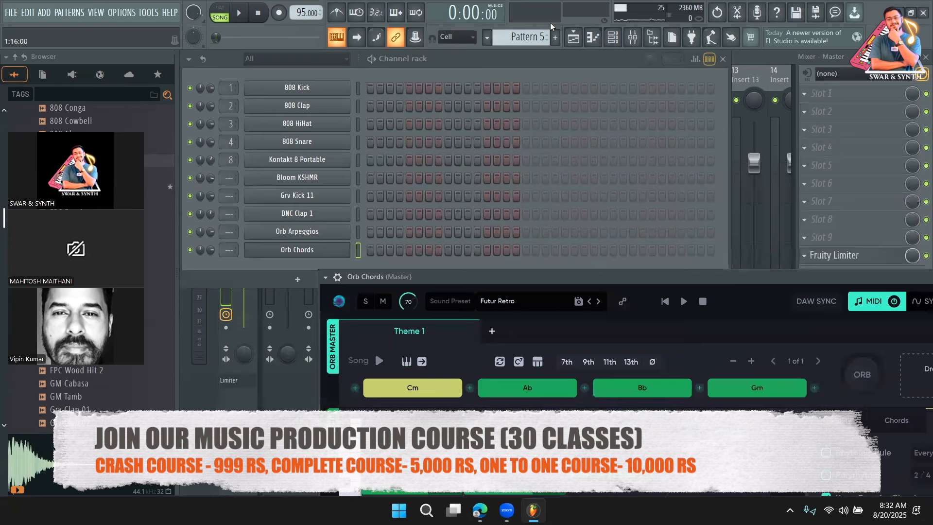
left_click(573, 38)
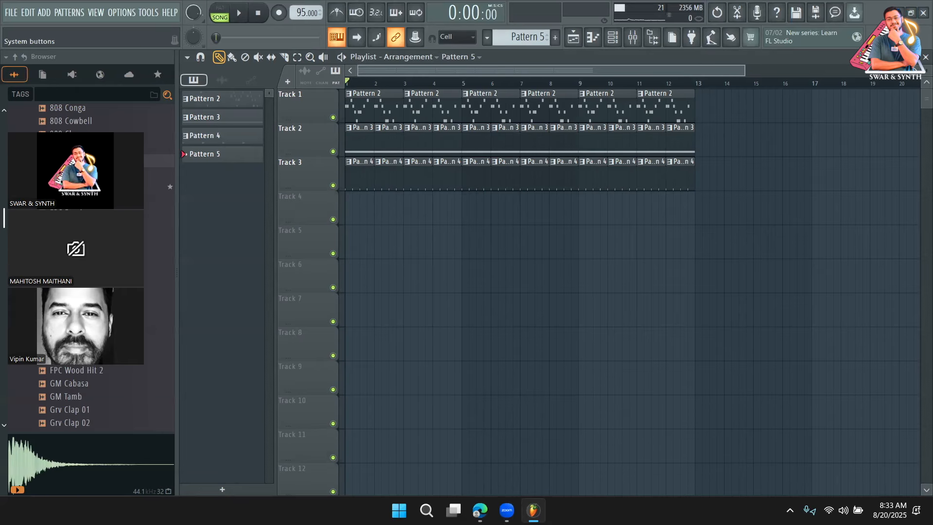
Step: Minimize FL Studio, open the Edge browser, search the web for "suno" and open the Suno AI Music site
left_click(900, 13)
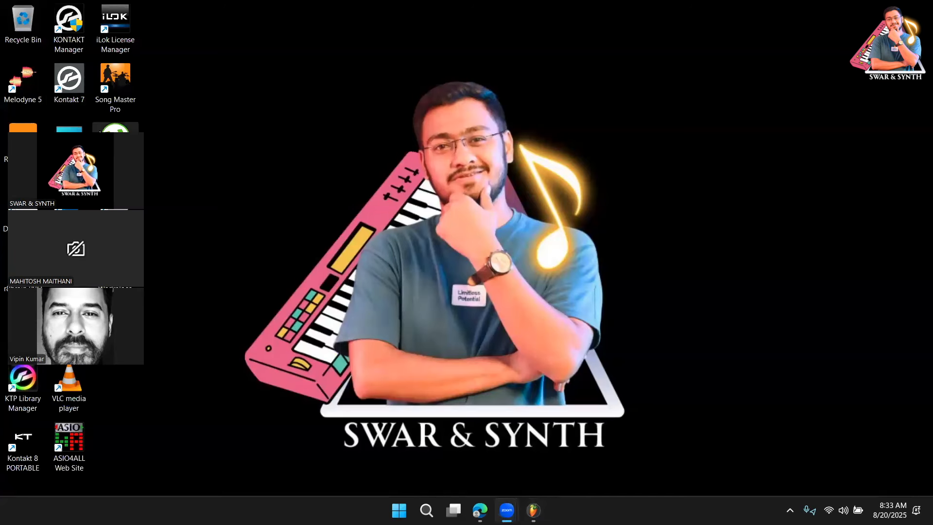
double_click(69, 199)
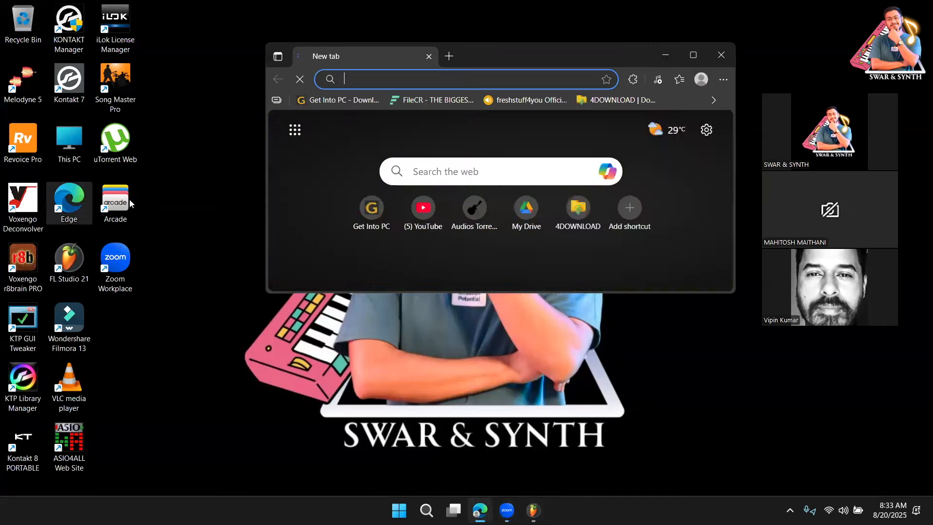
left_click(692, 55)
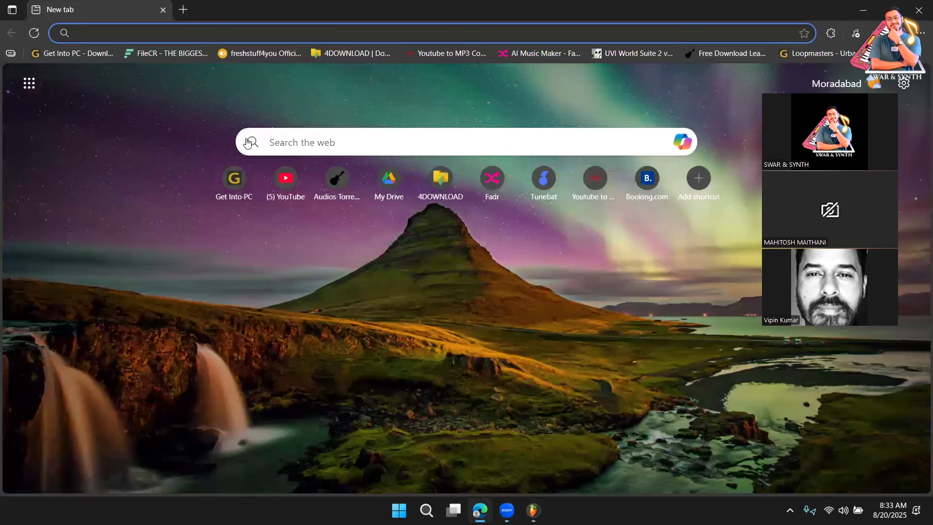
type("suno")
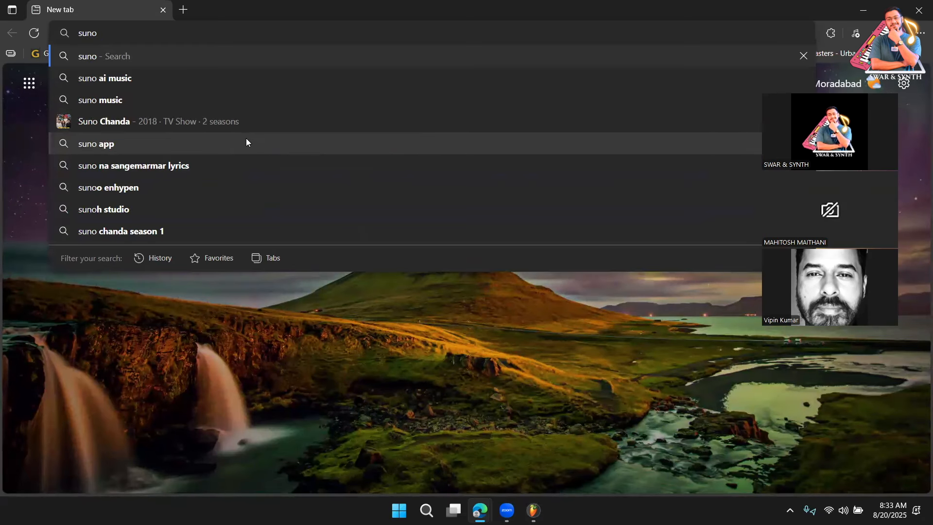
key("Return")
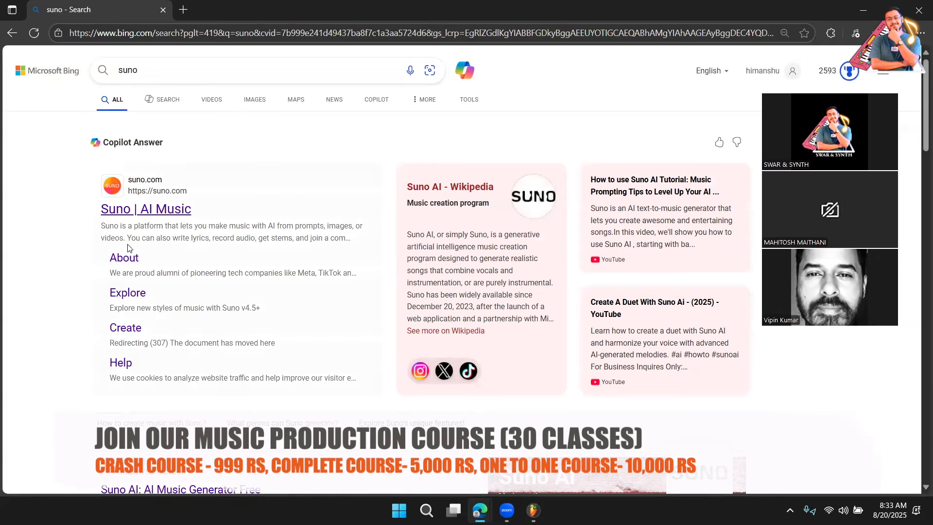
left_click(159, 210)
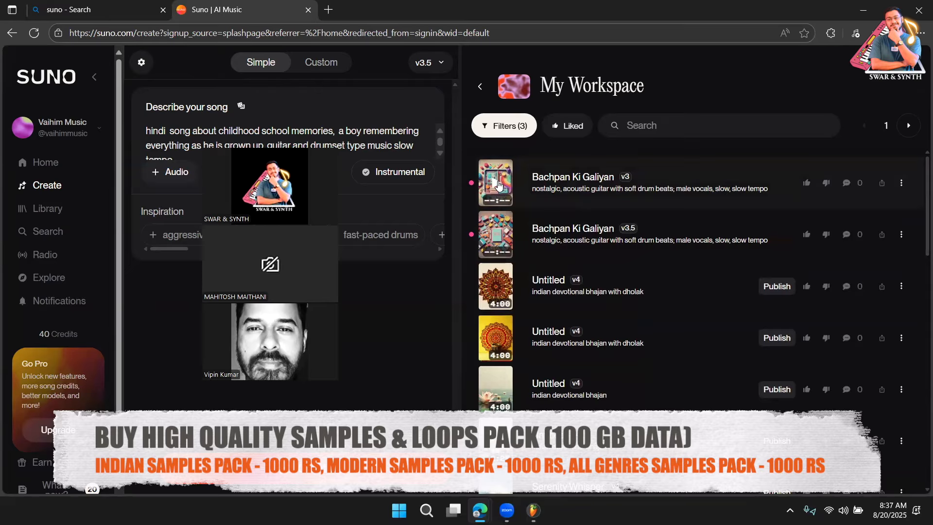
Step: Browse the Suno workspace, listen to part of the v3 version of Bachpan Ki Galiyan, pause it and try playing the v3.5 version
scroll(514, 233, "down", 10)
scroll(519, 245, "up", 15)
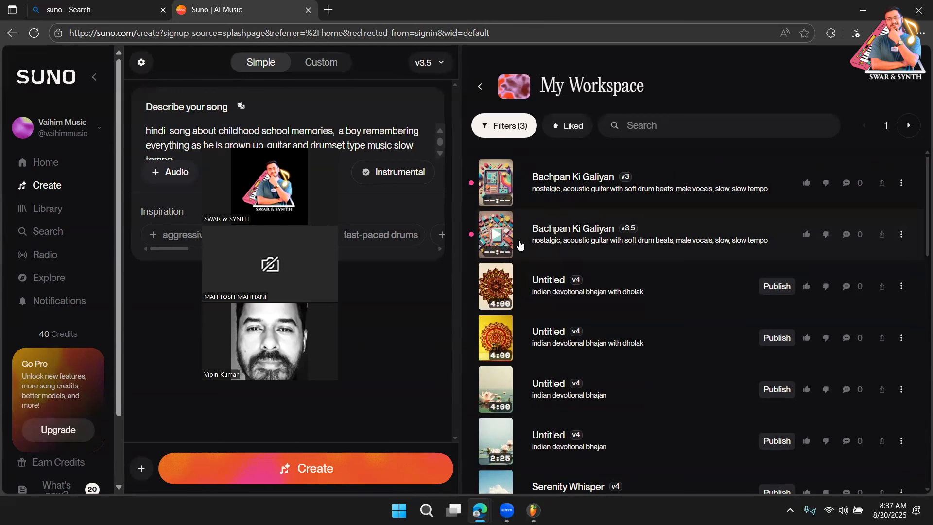
left_click(497, 186)
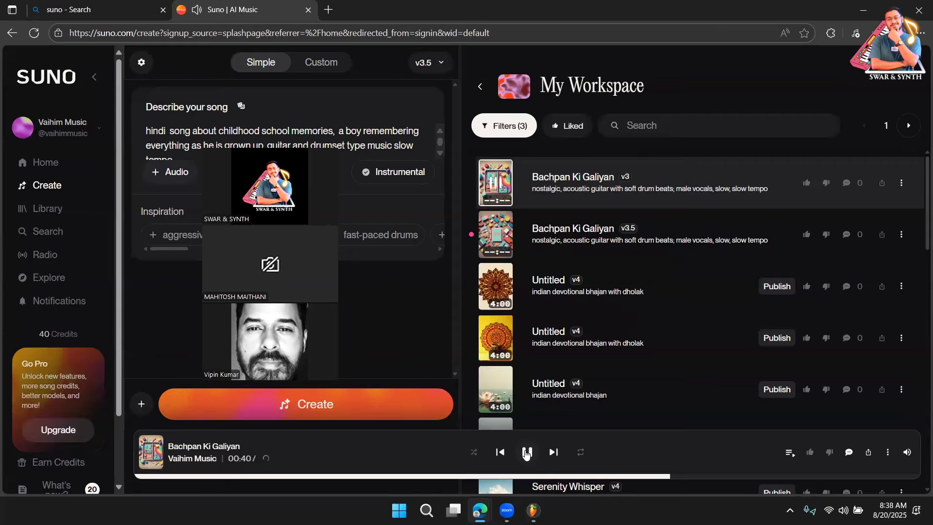
left_click(525, 452)
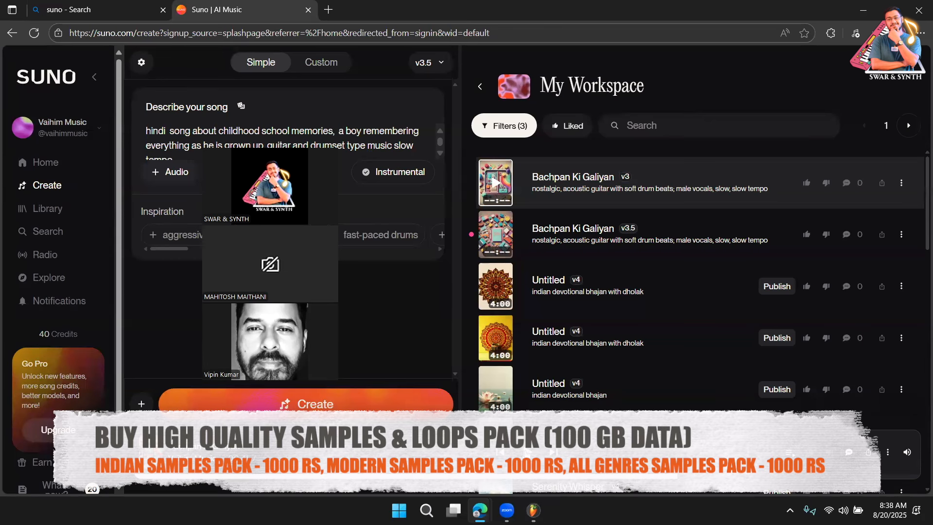
left_click(496, 243)
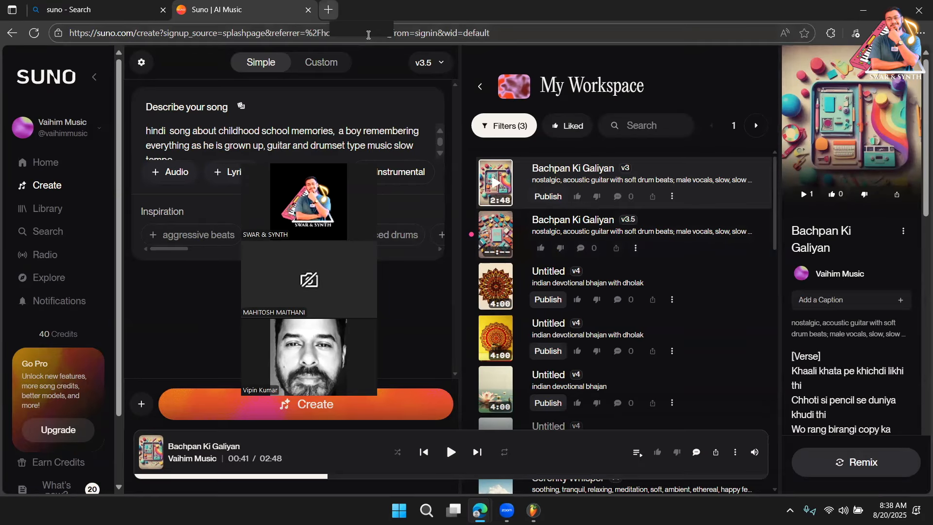
left_click(862, 10)
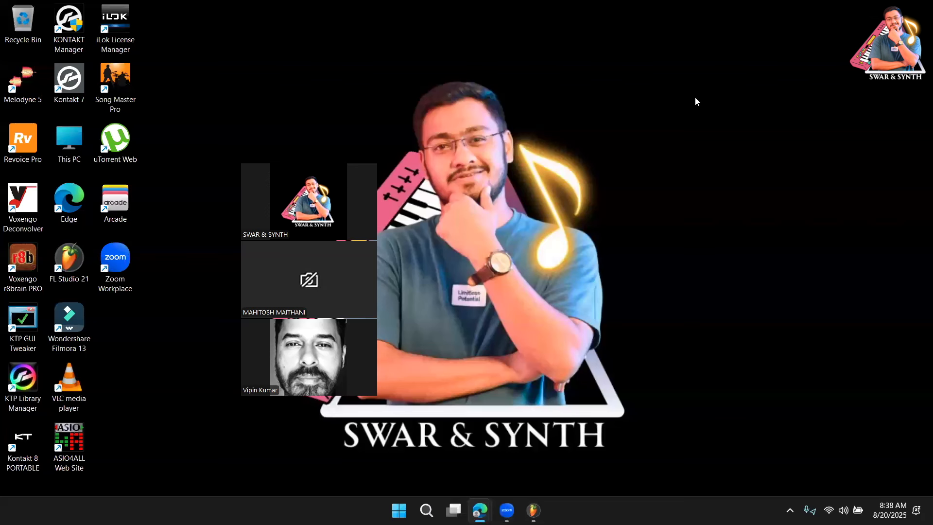
right_click(709, 170)
left_click(729, 191)
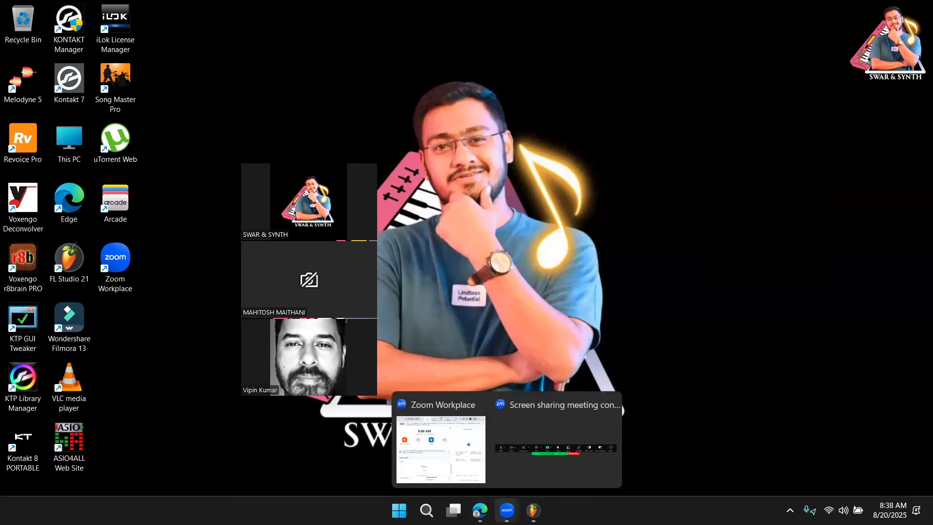
mouse_move(480, 510)
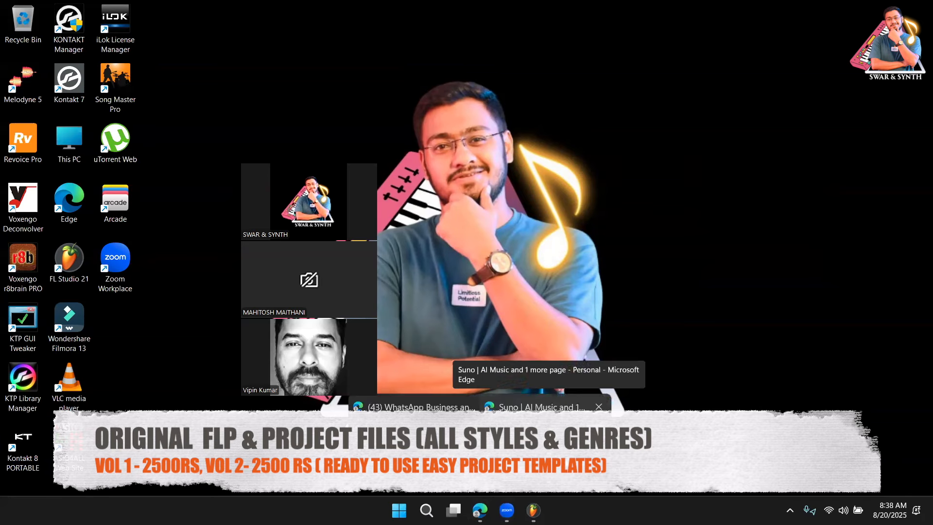
left_click(575, 475)
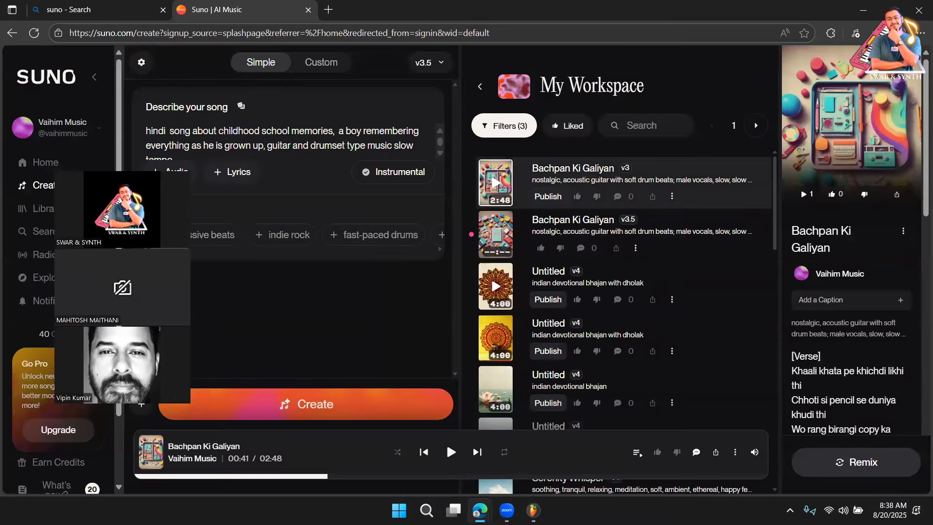
Step: Open a new browser tab, check the Suno workspace once more and close the Suno tab
key("ctrl+t")
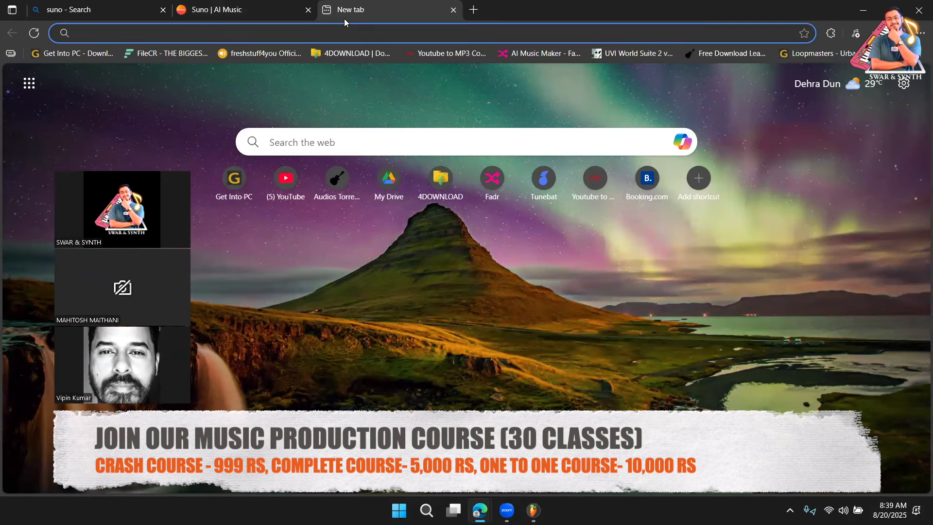
key("ctrl+shift+Tab")
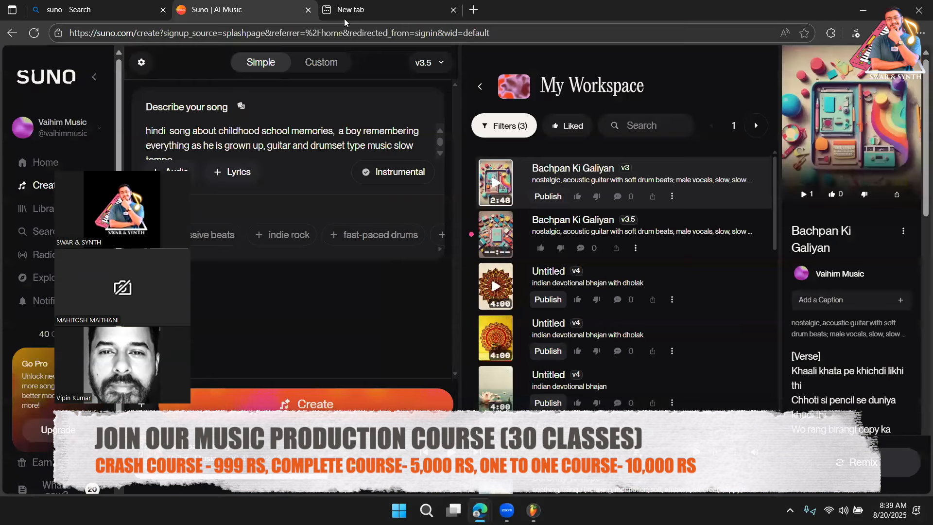
left_click(344, 19)
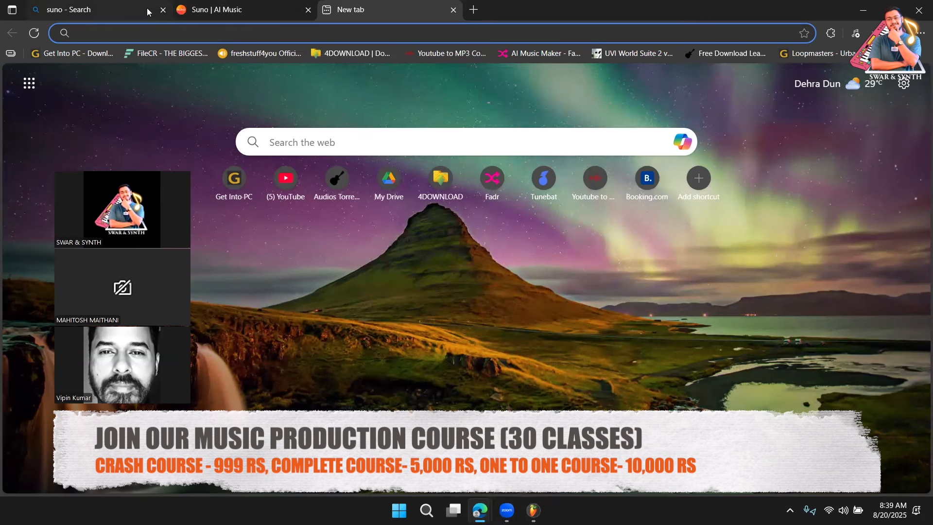
left_click(208, 19)
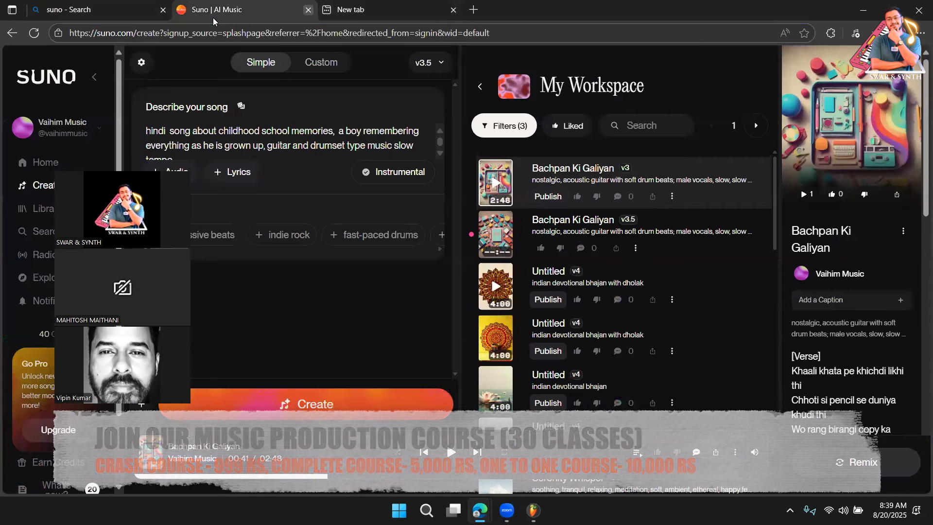
left_click(308, 10)
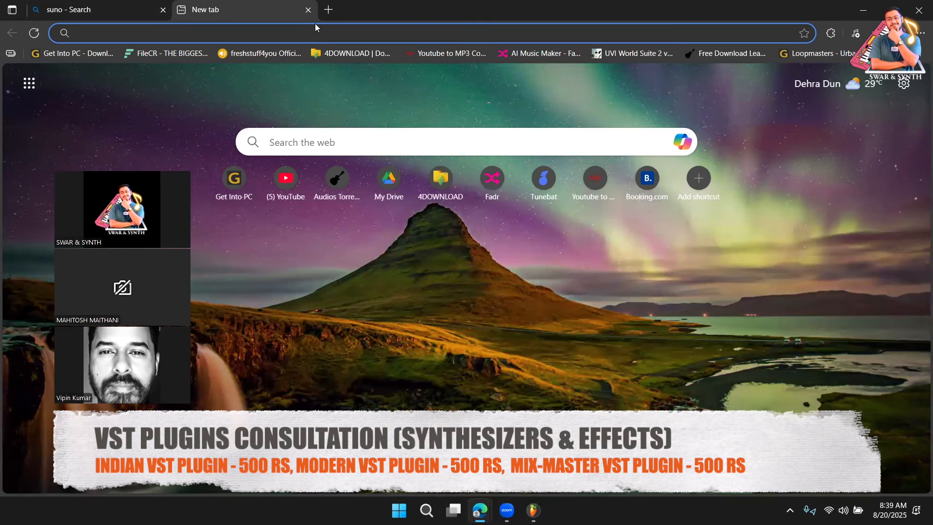
Step: Minimize the Edge browser to the desktop and switch back to the FL Studio project
left_click(490, 264)
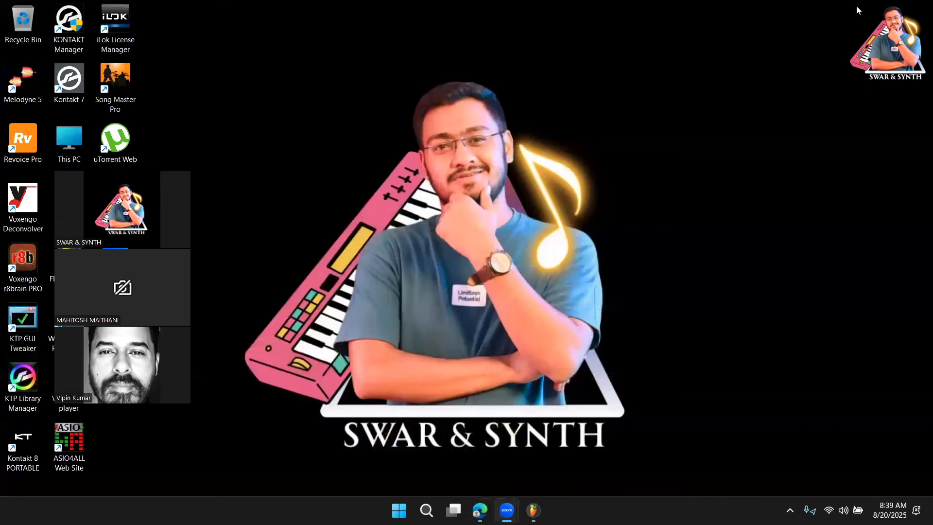
left_click(859, 9)
right_click(378, 126)
mouse_move(386, 140)
left_click(401, 162)
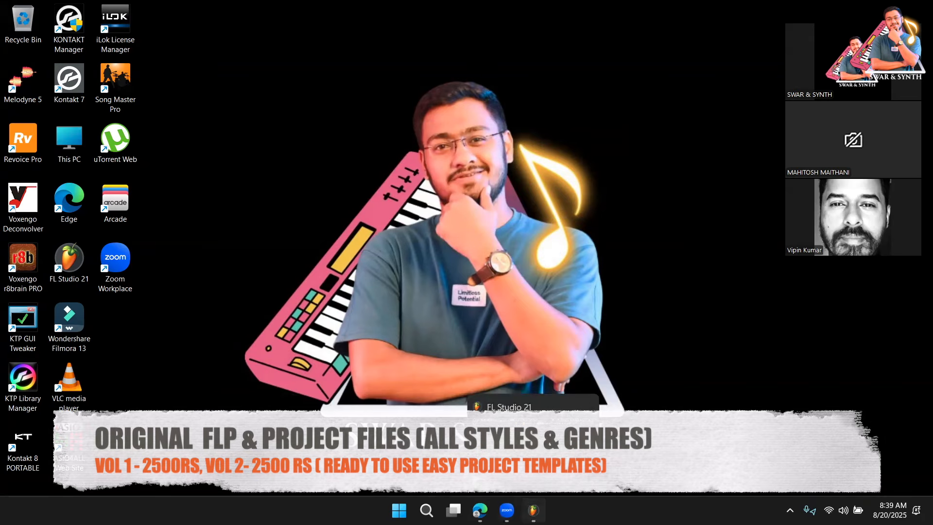
left_click(533, 452)
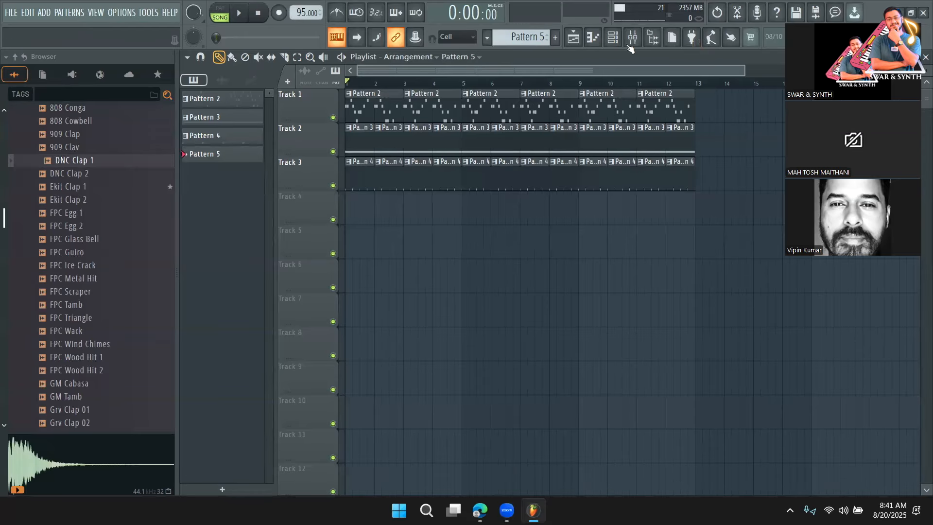
Step: Show the channel rack, open the Orb Chords and Orb Arpeggios windows, and place Orb Arpeggios below the rack
left_click(612, 37)
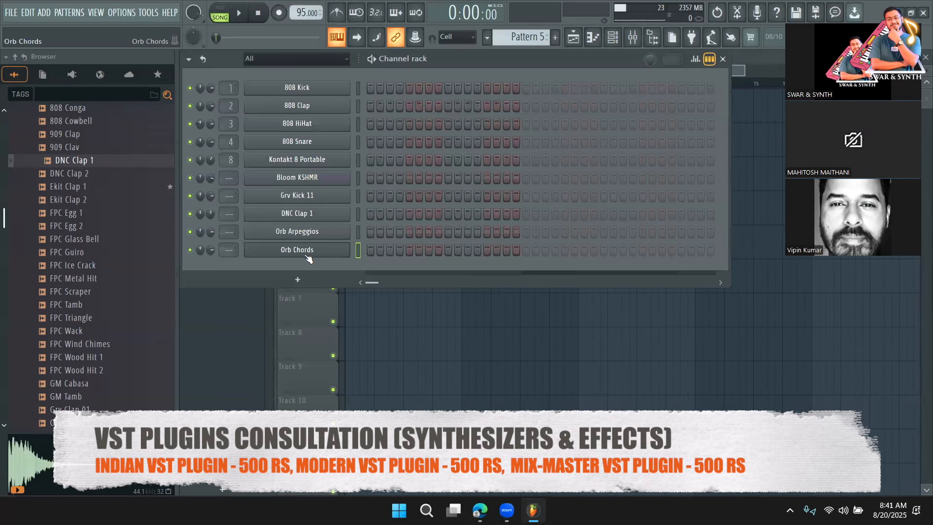
left_click(306, 253)
left_click_drag(491, 286, 423, 439)
left_click(311, 233)
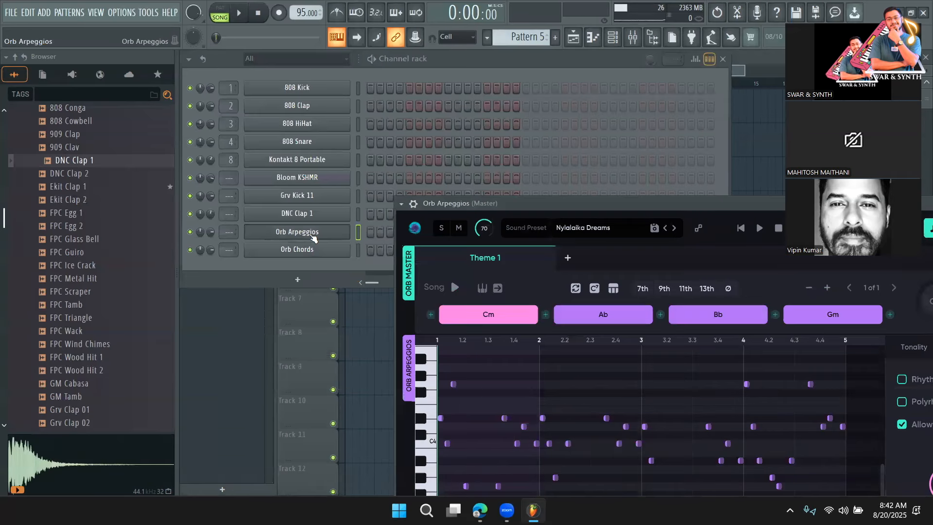
left_click_drag(522, 205, 372, 52)
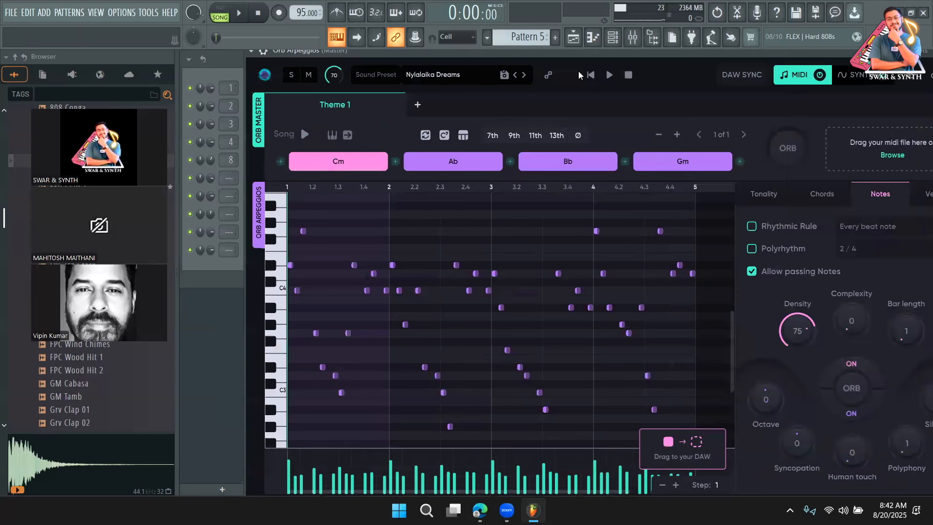
left_click_drag(566, 57, 640, 299)
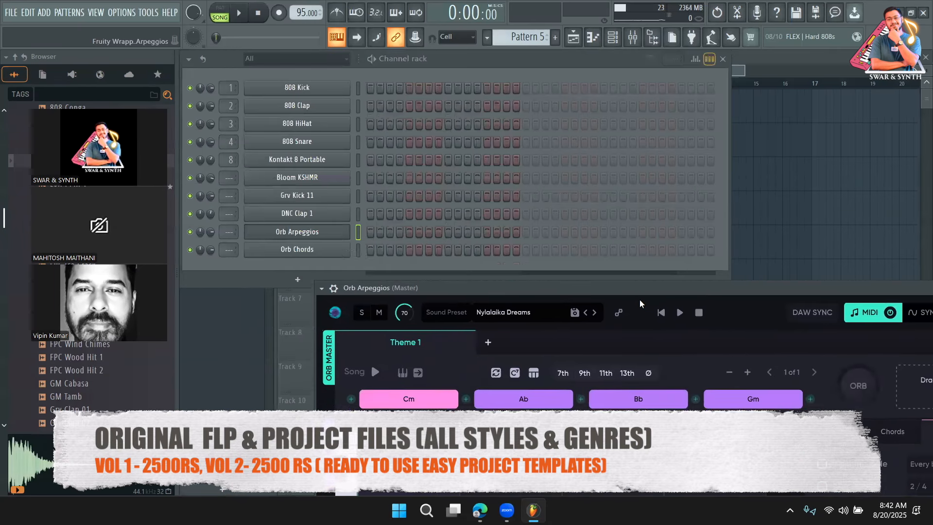
Step: Bring up Orb Chords over the channel rack and set its tonality to key E with the Major scale
left_click(340, 253)
left_click_drag(466, 312, 374, 54)
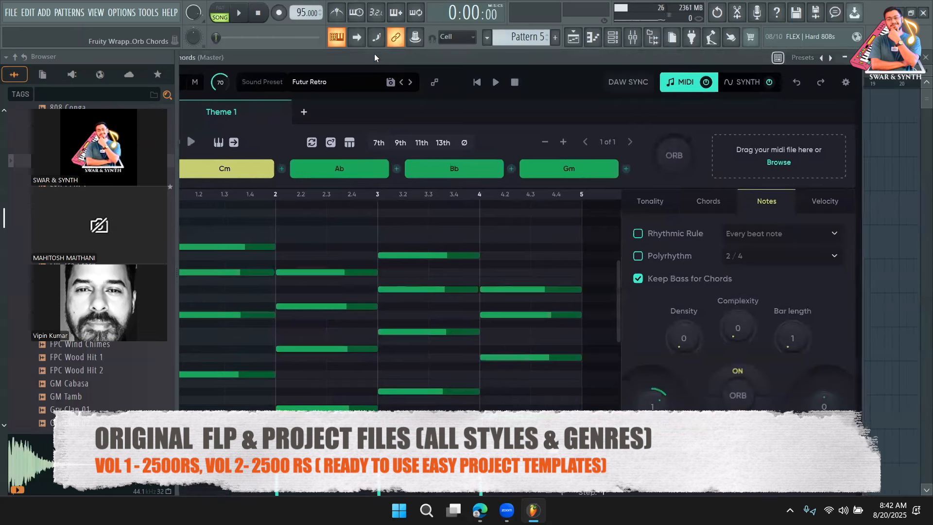
left_click(698, 200)
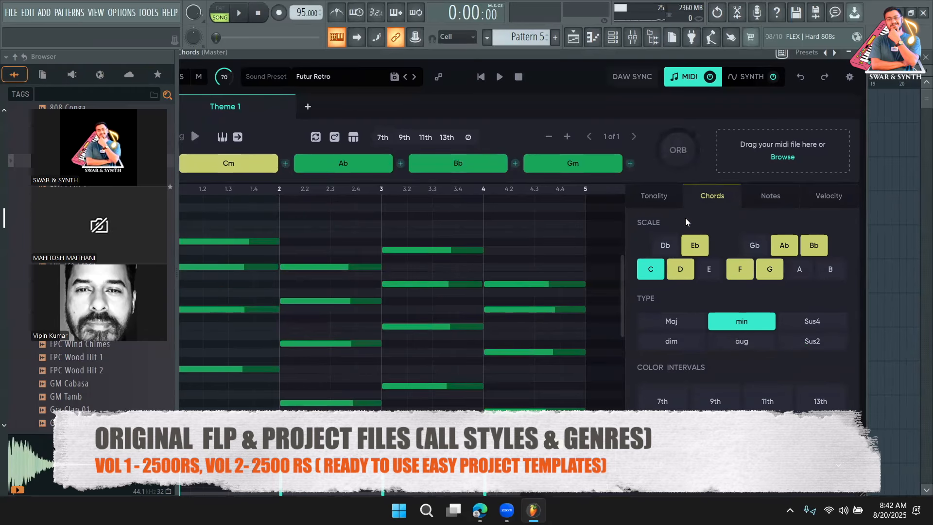
left_click(647, 197)
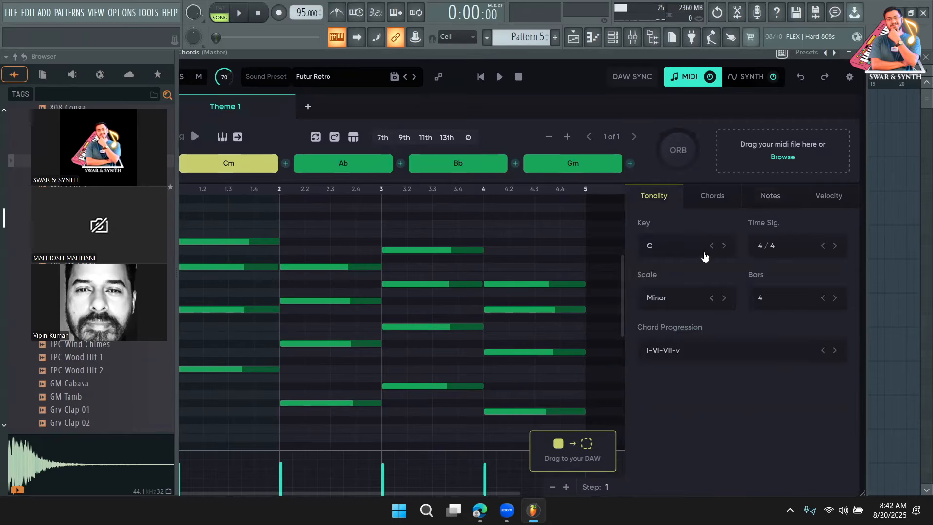
left_click(705, 256)
left_click(671, 352)
left_click(688, 301)
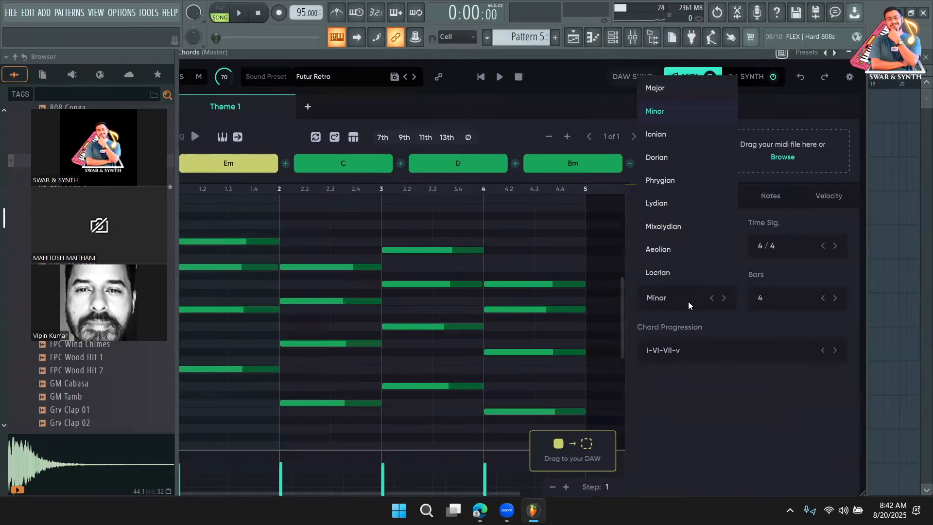
left_click(681, 96)
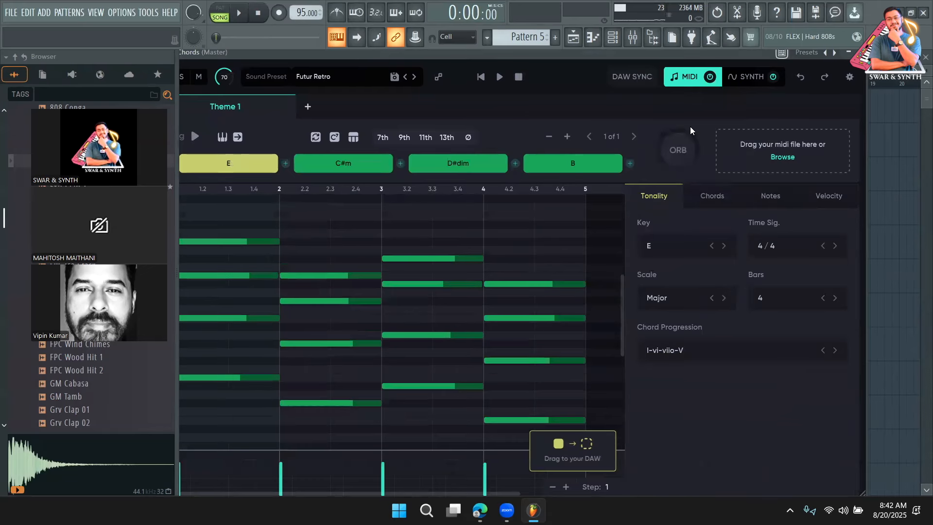
Step: Review the time signature and bar options and browse the chord progression library in Orb Chords without changing anything
left_click(779, 245)
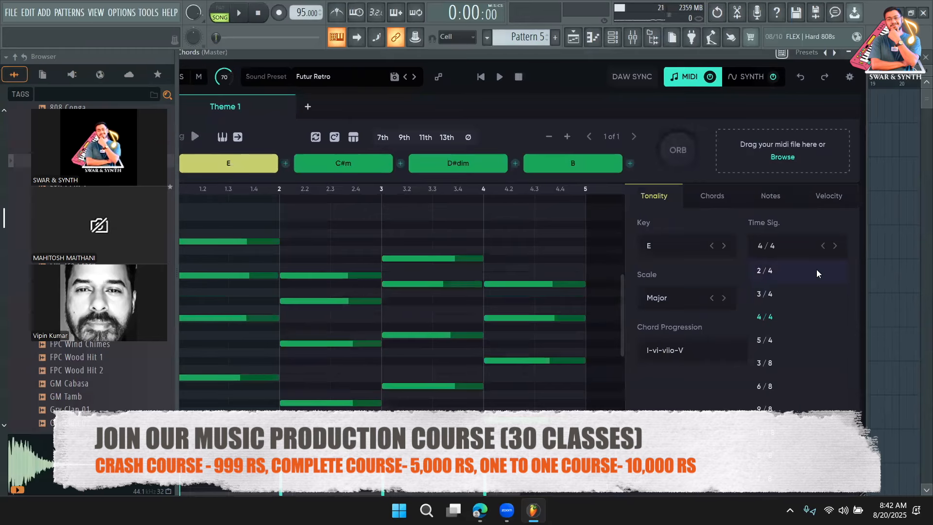
left_click(707, 389)
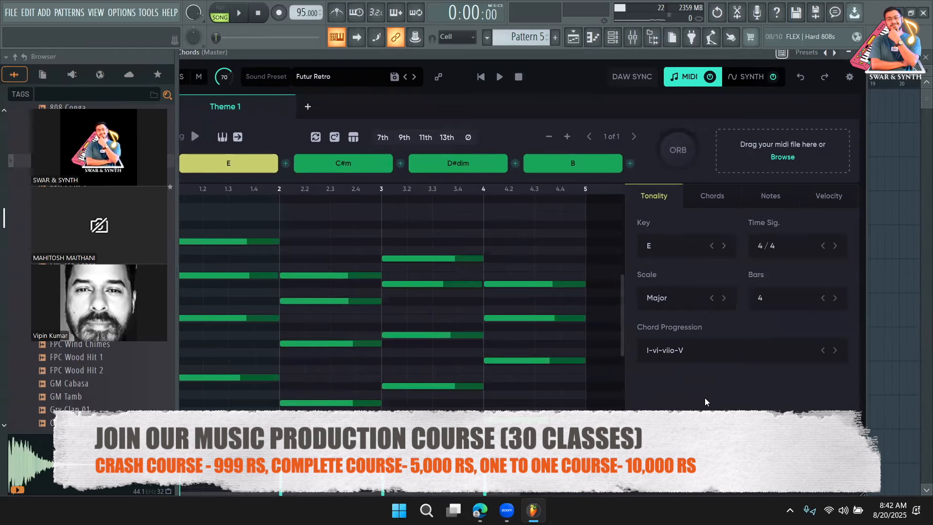
left_click(790, 309)
left_click(790, 293)
left_click(730, 359)
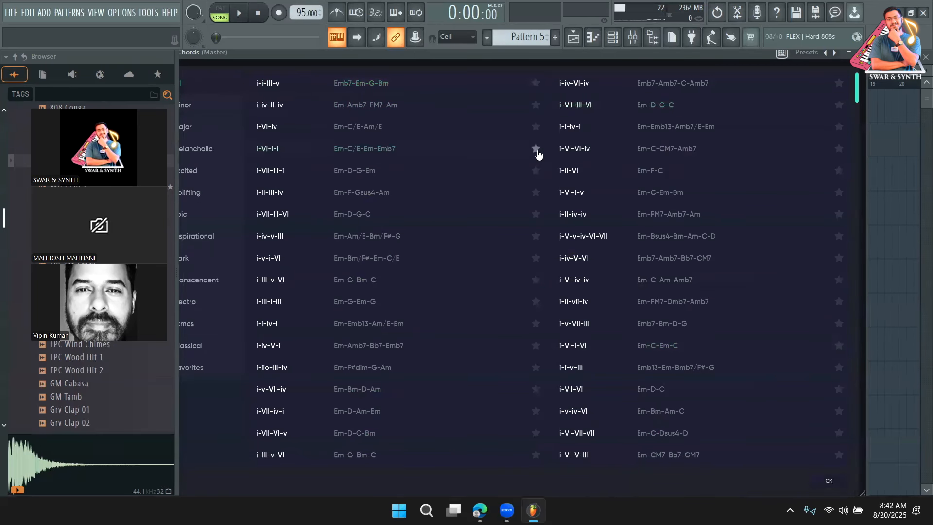
key("Escape")
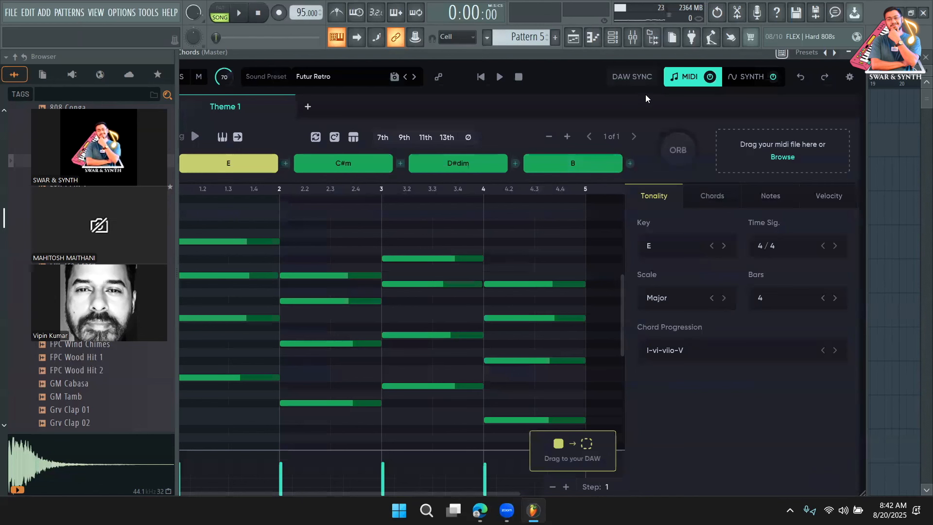
Step: Generate three new random chord progressions in Orb Chords and shift the window so the whole plugin is in view
left_click(674, 151)
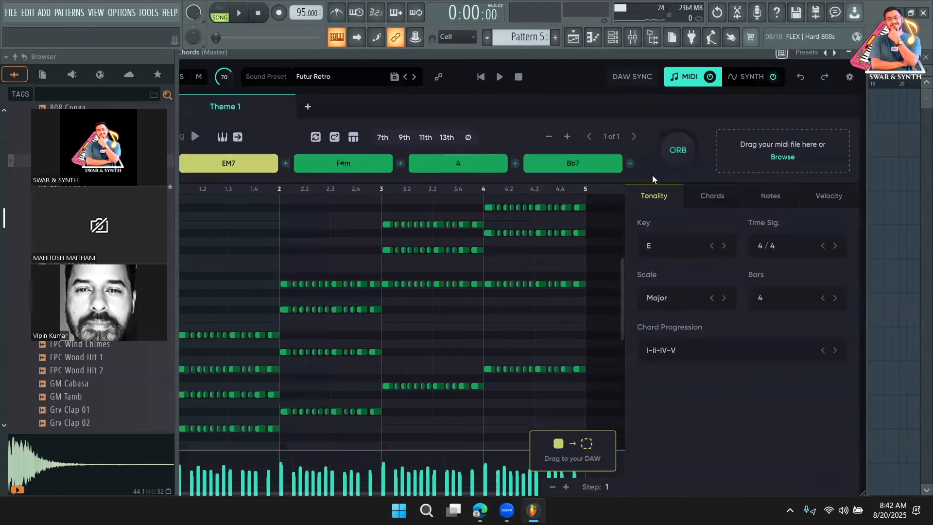
left_click_drag(456, 55, 514, 60)
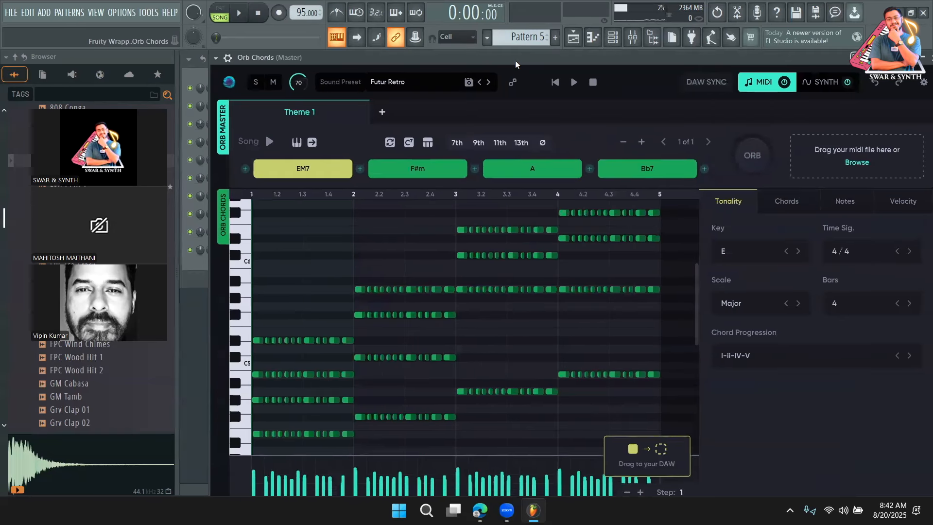
left_click(772, 155)
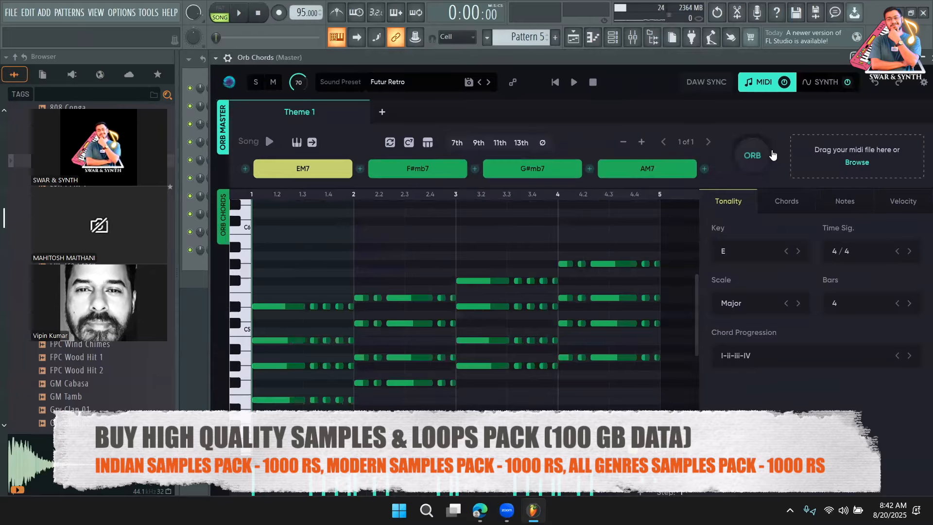
left_click(773, 154)
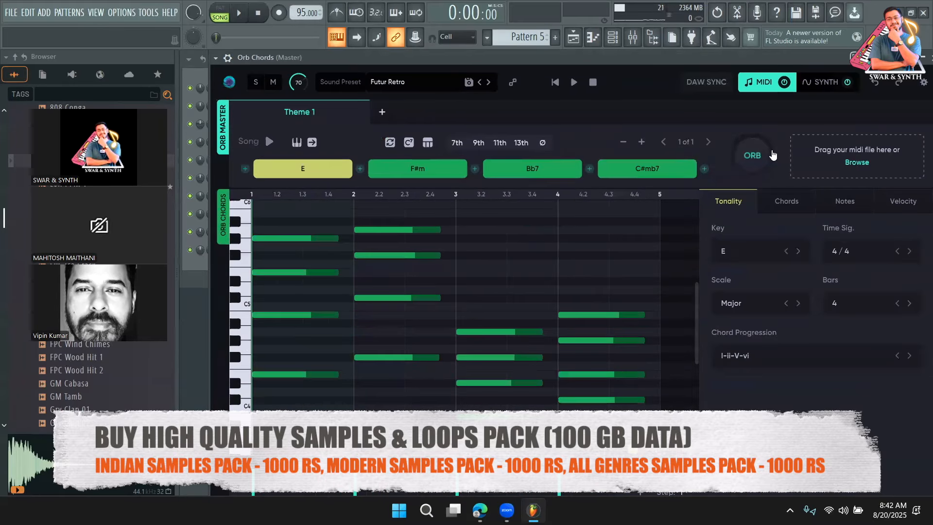
mouse_move(430, 57)
left_mouse_down()
mouse_move(441, 50)
mouse_move(420, 58)
left_mouse_up()
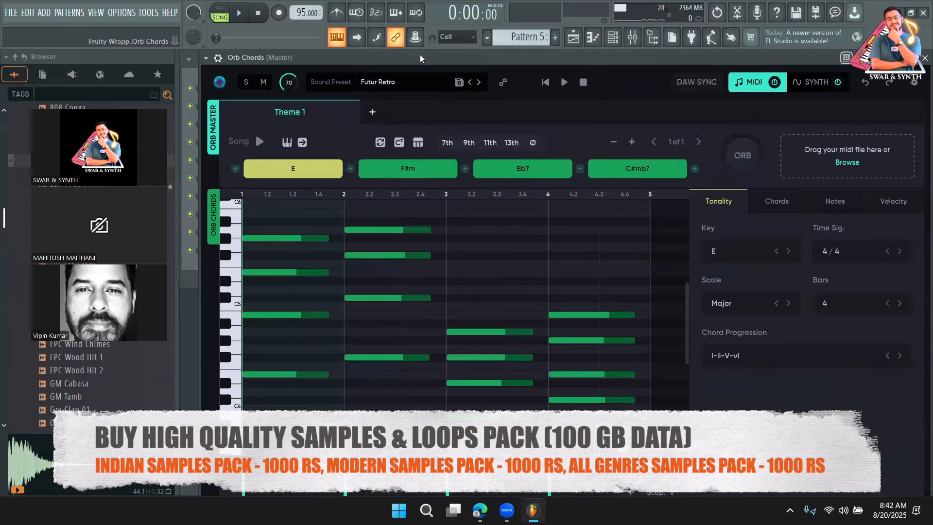
Step: Detach the Orb Chords window and move it up over the main toolbar
left_click(206, 58)
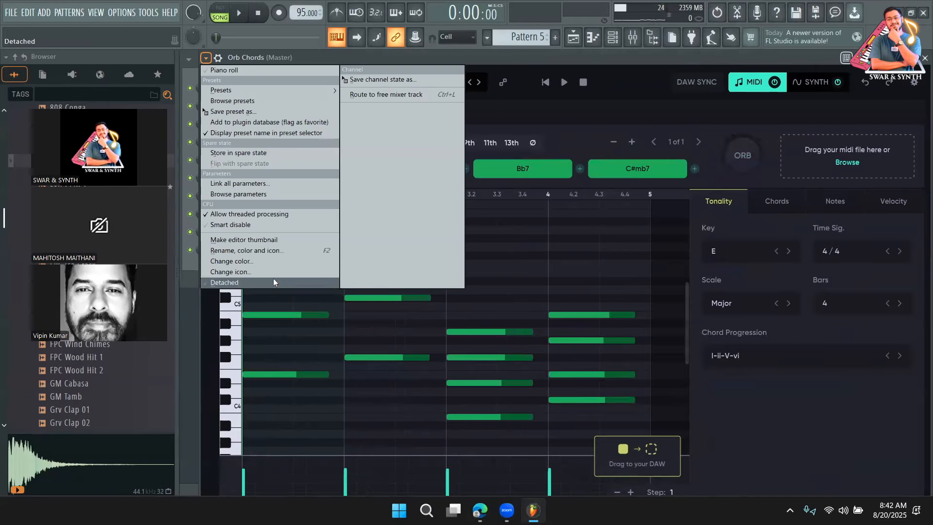
left_click(273, 281)
left_click_drag(360, 65, 363, 40)
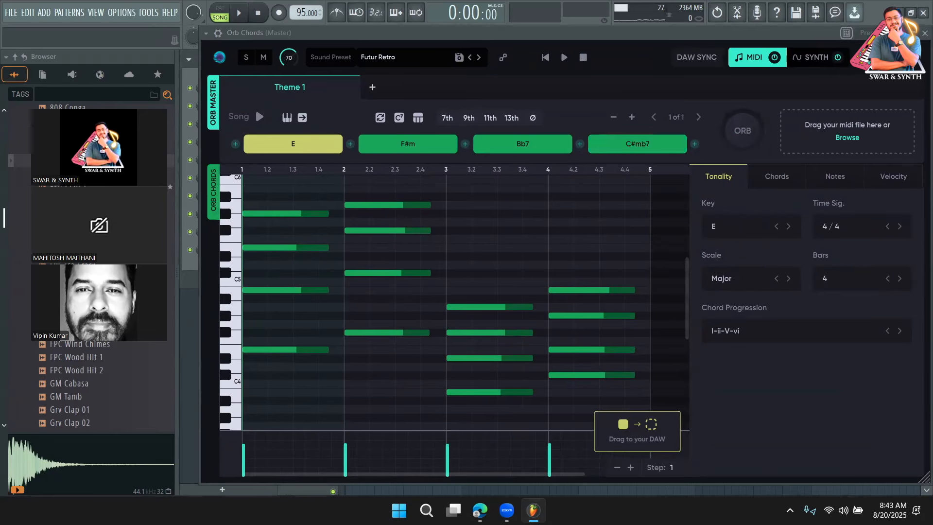
Step: View the About Orb Producer Suite information, inspect the Orb Arpeggios pattern, and return to Orb Chords with the information dismissed
left_click(742, 130)
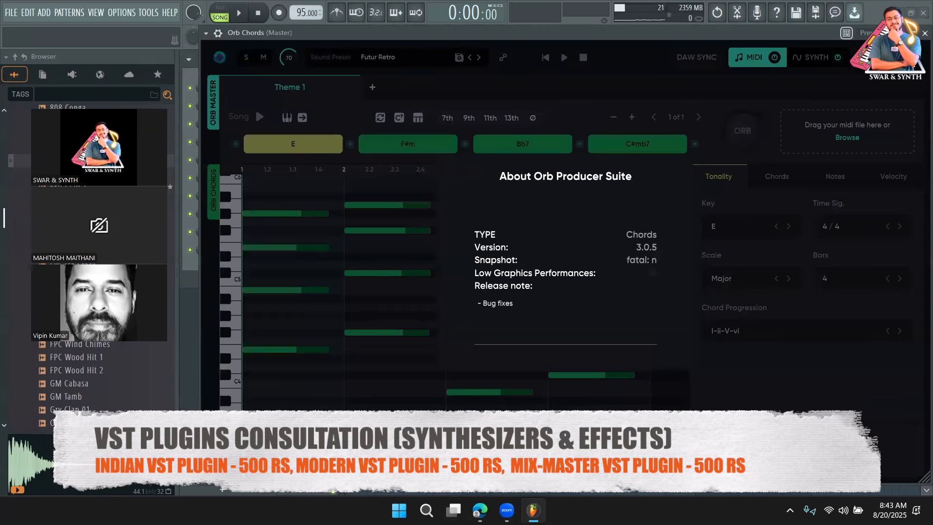
left_click(925, 33)
left_click(325, 232)
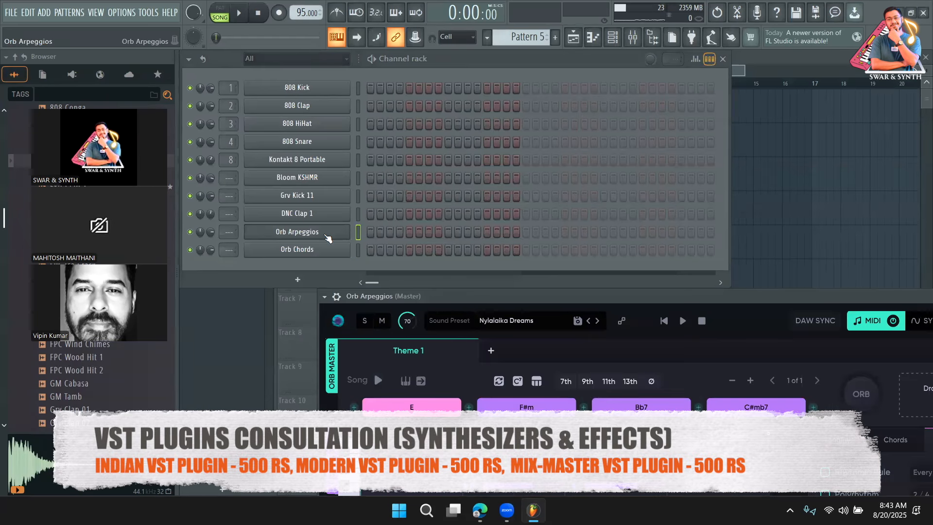
left_click_drag(461, 297, 501, 87)
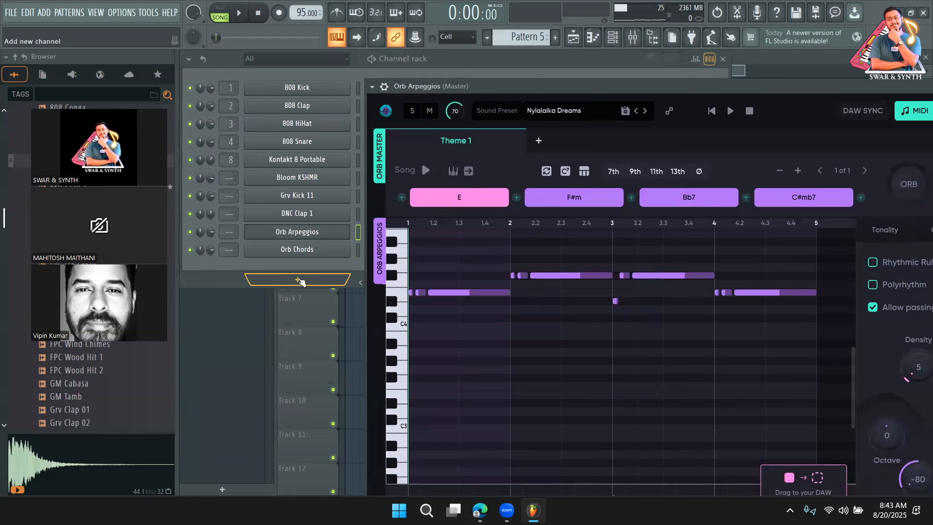
left_click(306, 250)
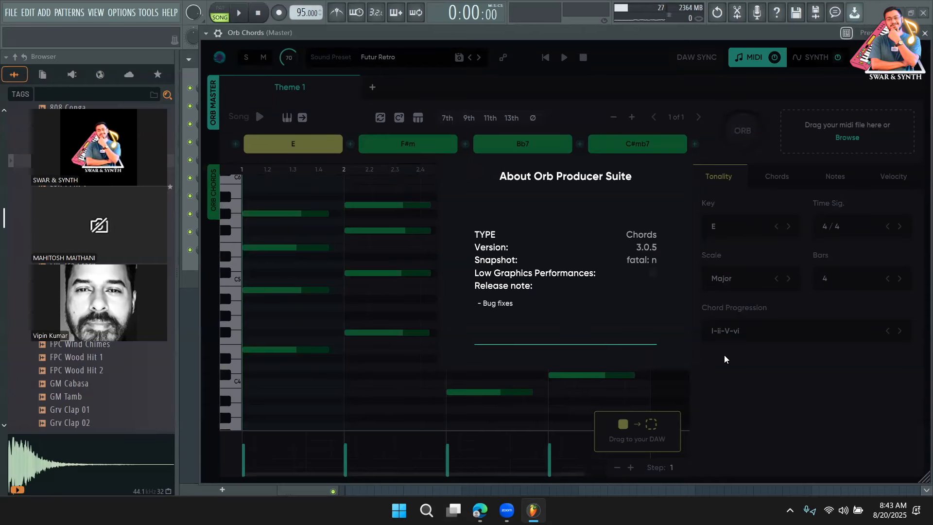
left_click(738, 413)
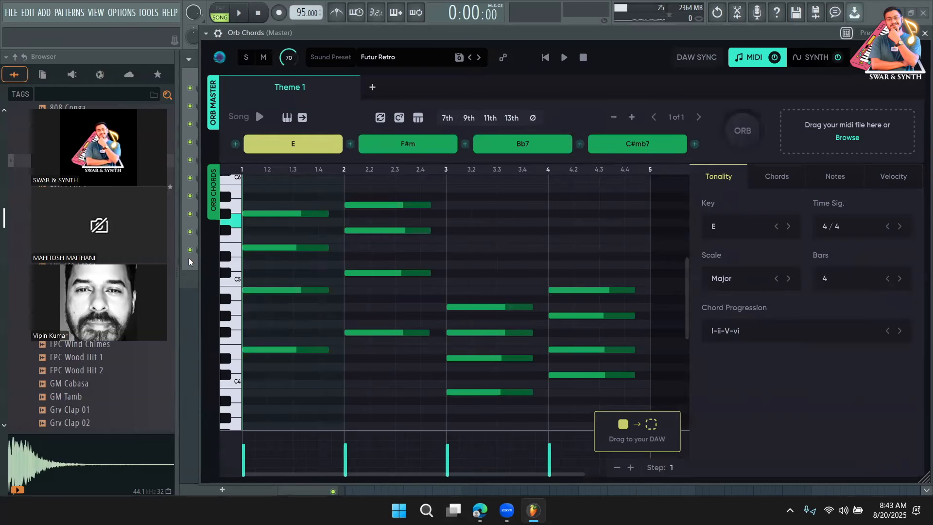
Step: Play the Orb Chords progression and generate a new one during playback
left_click(564, 57)
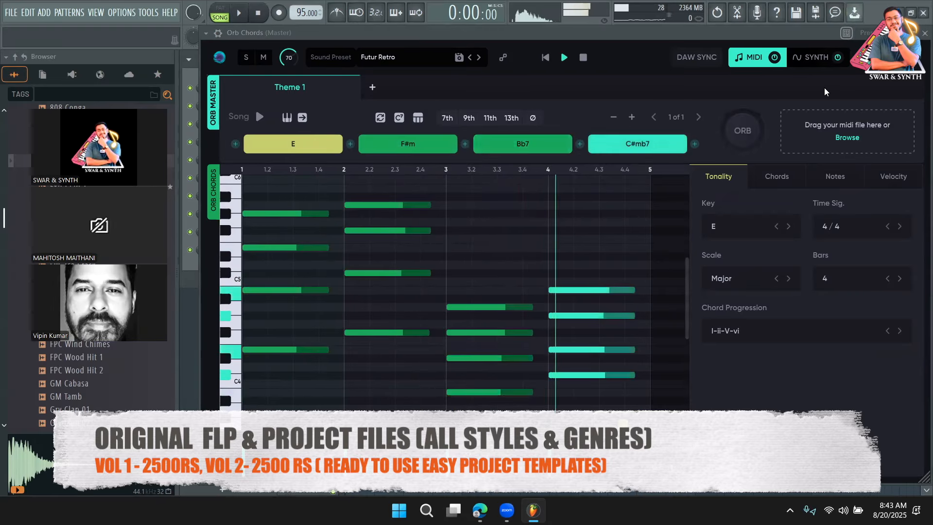
left_click(742, 130)
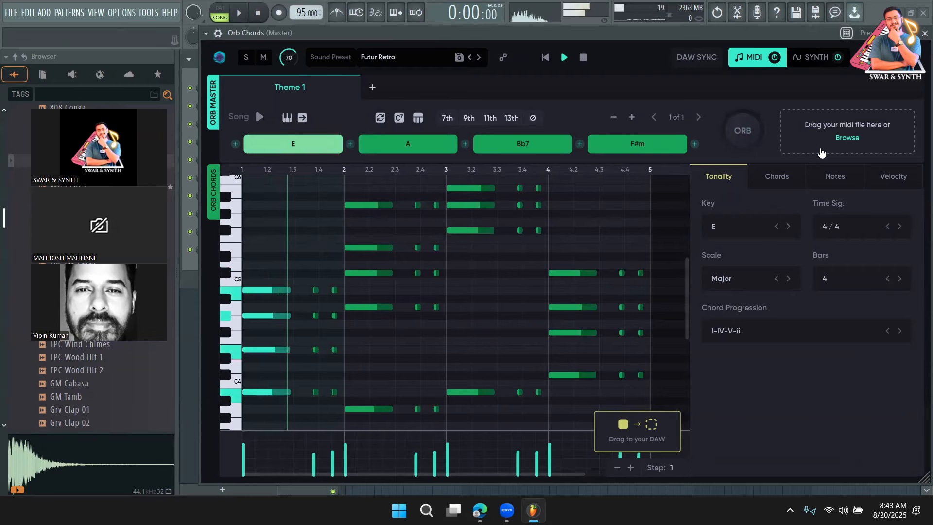
Step: Switch from Orb Chords to Orb Arpeggios, stop its preview, and generate a new arpeggio pattern
key("Escape")
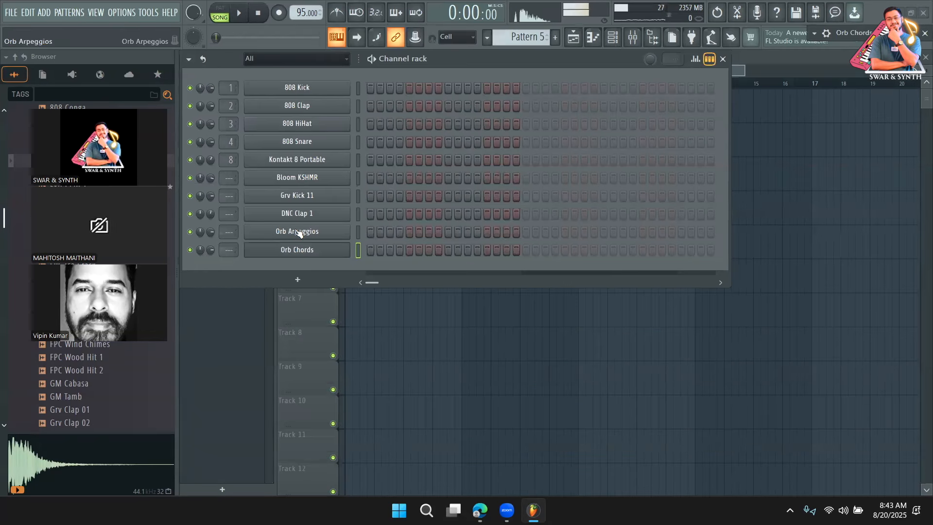
left_click(298, 232)
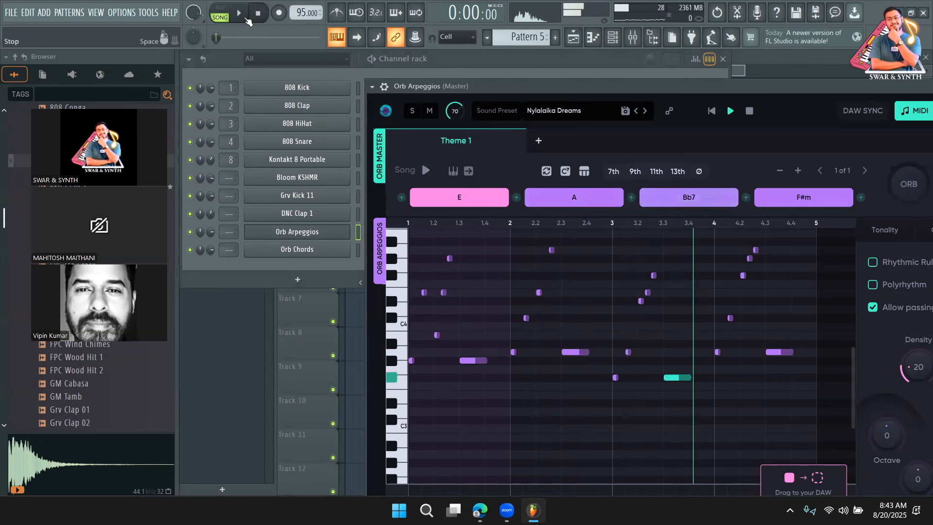
double_click(612, 91)
left_click(621, 97)
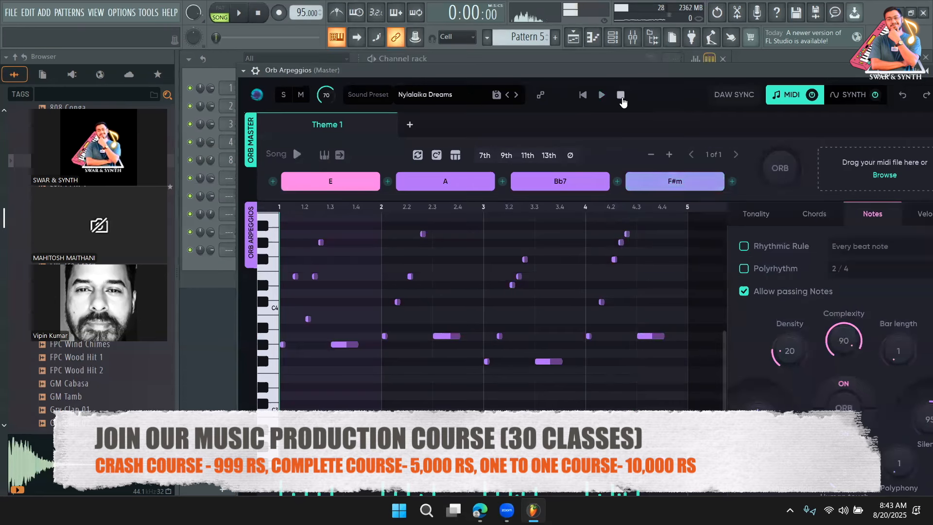
left_click(840, 413)
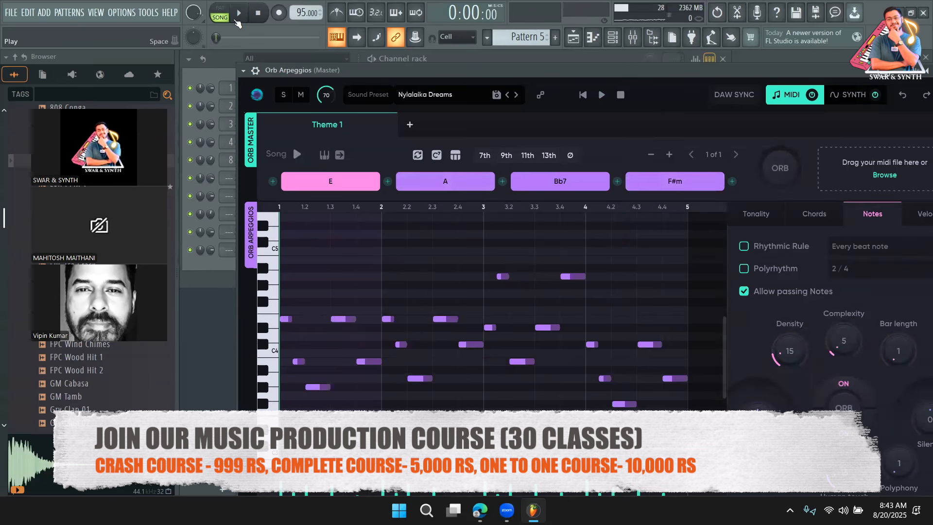
Step: Play the song briefly, stop it, and switch playback to pattern mode
key("space")
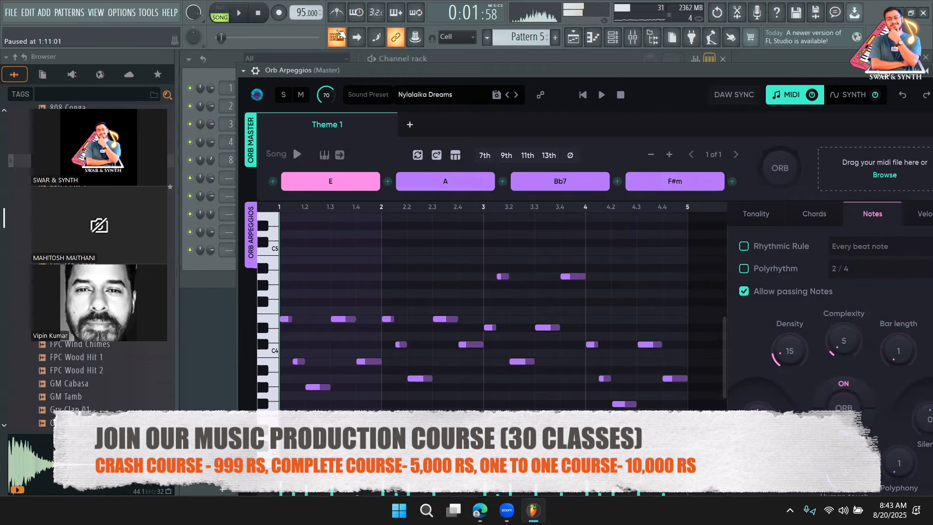
key("space")
key("l")
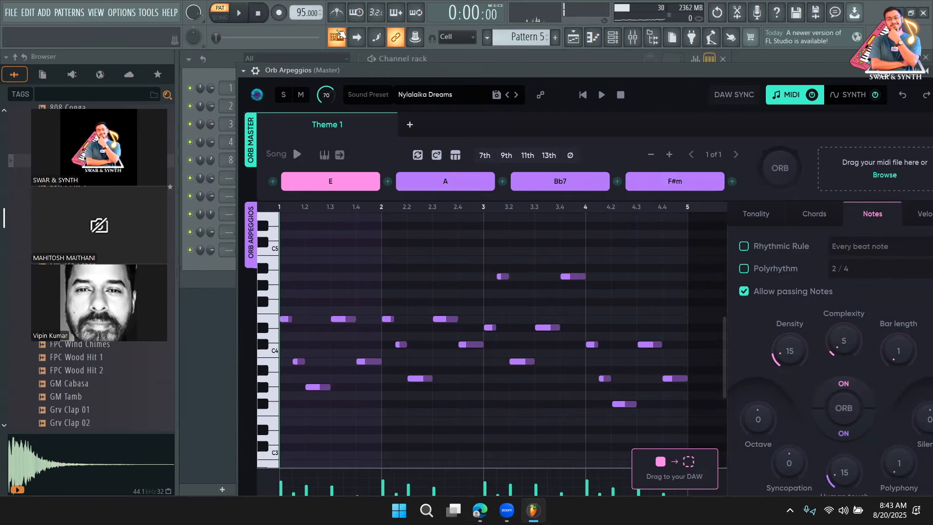
Step: Reopen Orb Chords from the channel rack and set the progression's key to A
left_click(188, 260)
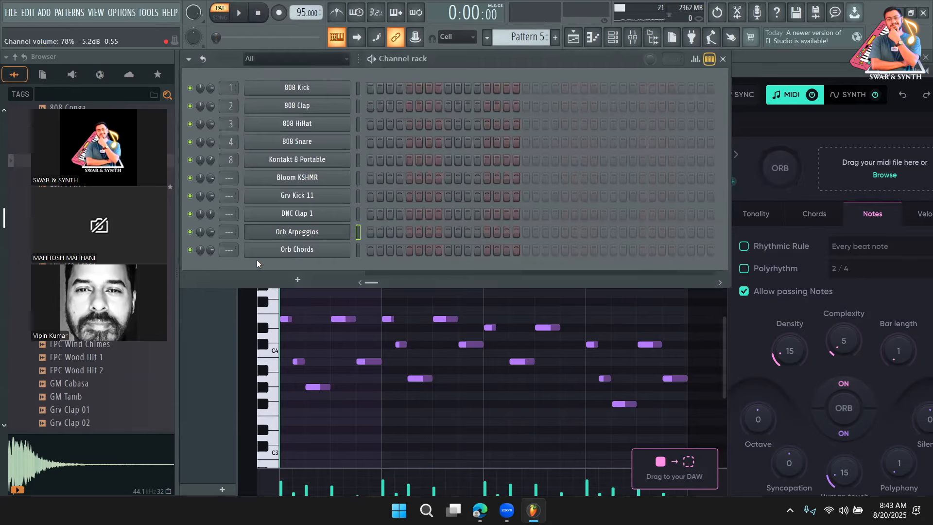
left_click(297, 250)
left_click(323, 249)
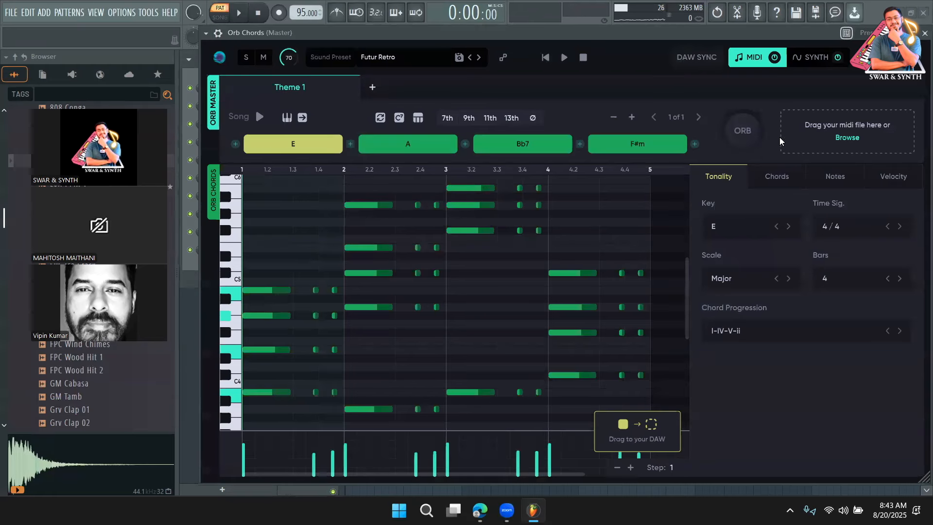
left_click(752, 226)
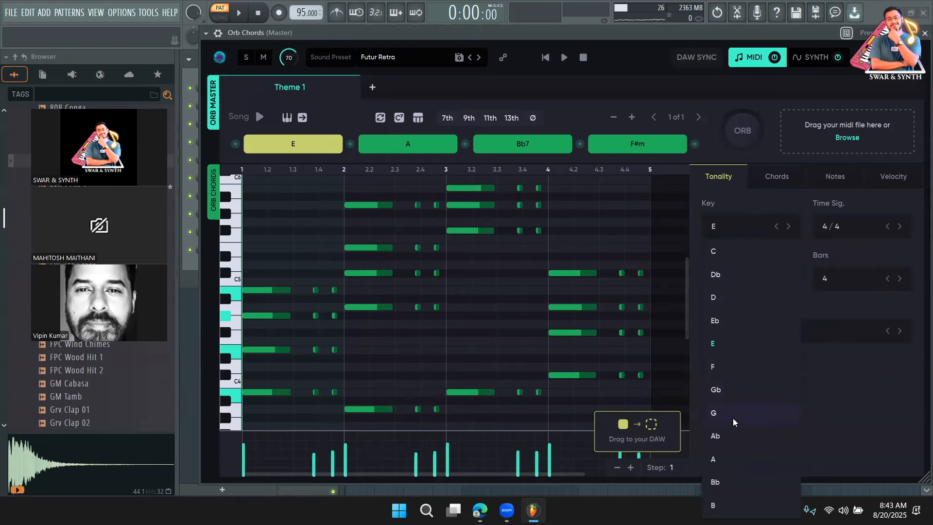
left_click(723, 456)
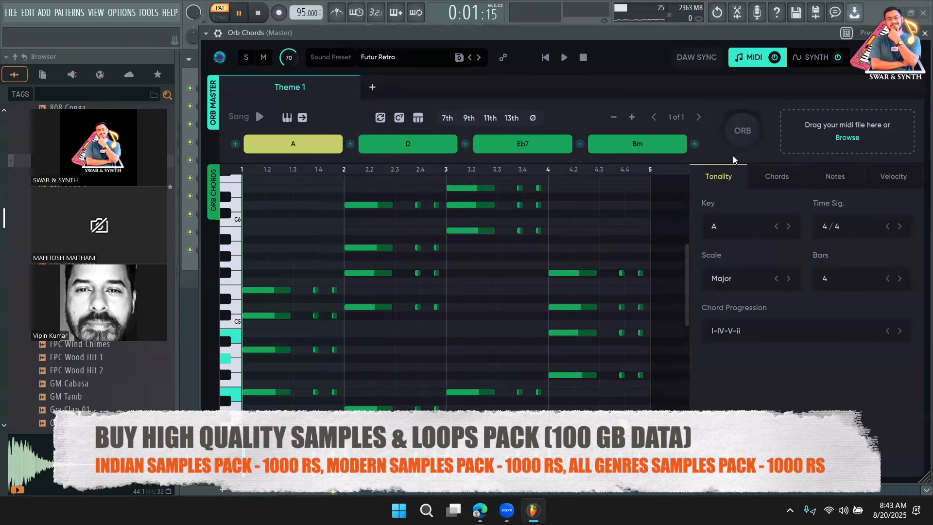
Step: Generate several new random chord progressions in A major and preview the last one in the plugin
left_click(738, 134)
left_click(738, 133)
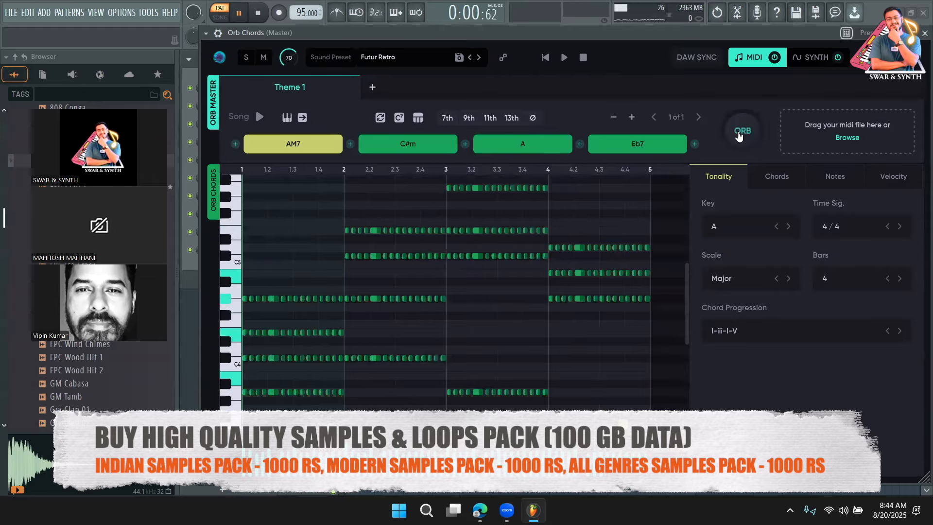
left_click(738, 134)
left_click(738, 135)
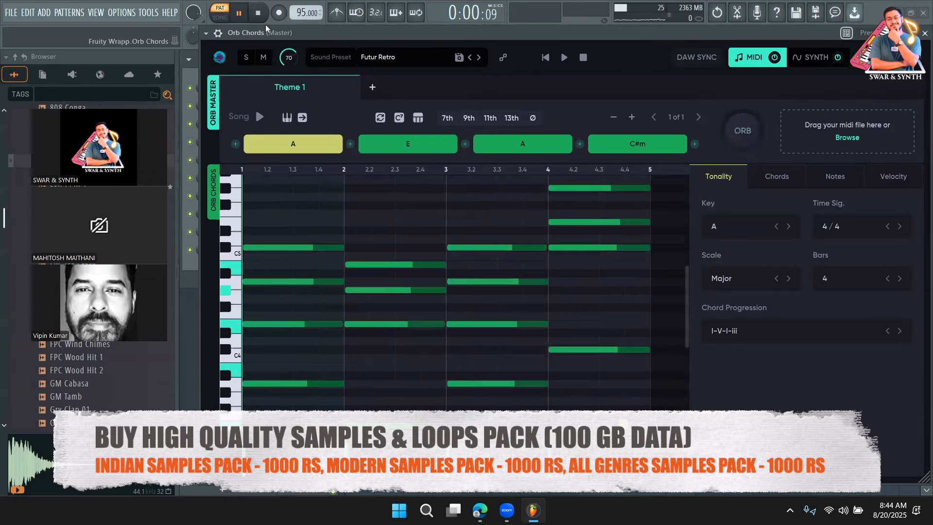
left_click(563, 57)
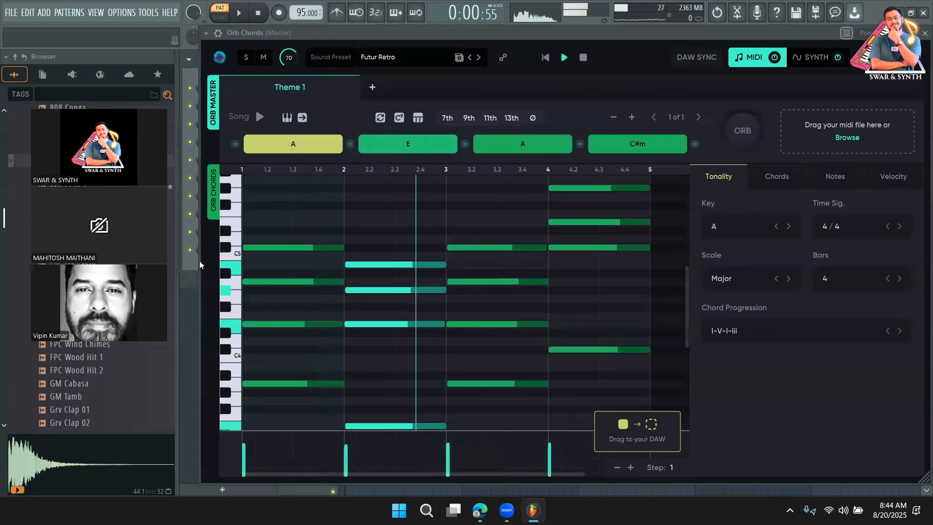
Step: Switch from Orb Chords to Orb Arpeggios, stop the preview, and generate a new arpeggio over the chords
left_click(913, 33)
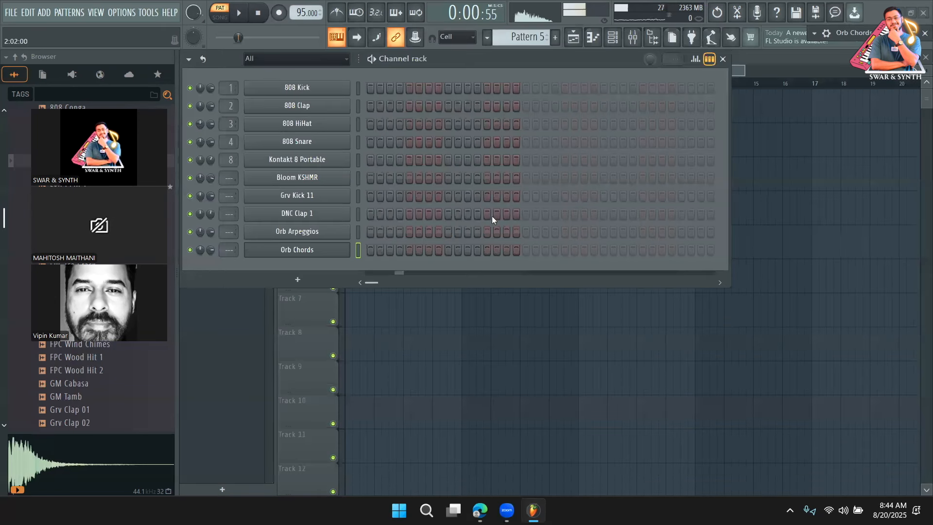
left_click(316, 230)
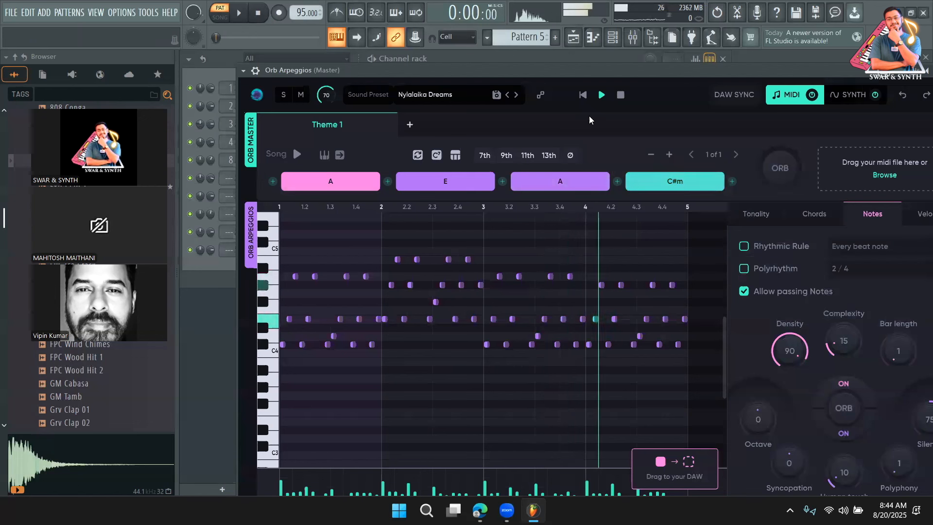
left_click(603, 94)
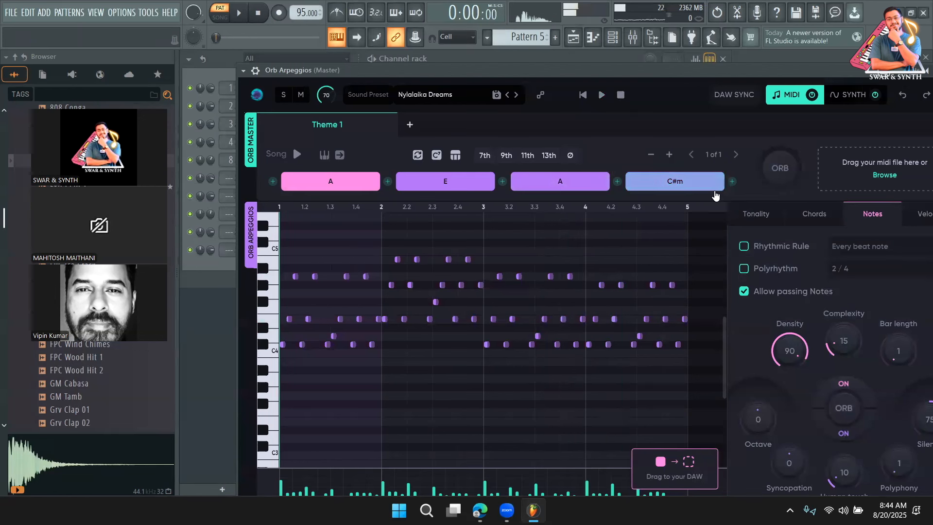
left_click(842, 417)
Step: Preview the arpeggio inside Orb Arpeggios, generate a new pattern during playback, and stop
key("space")
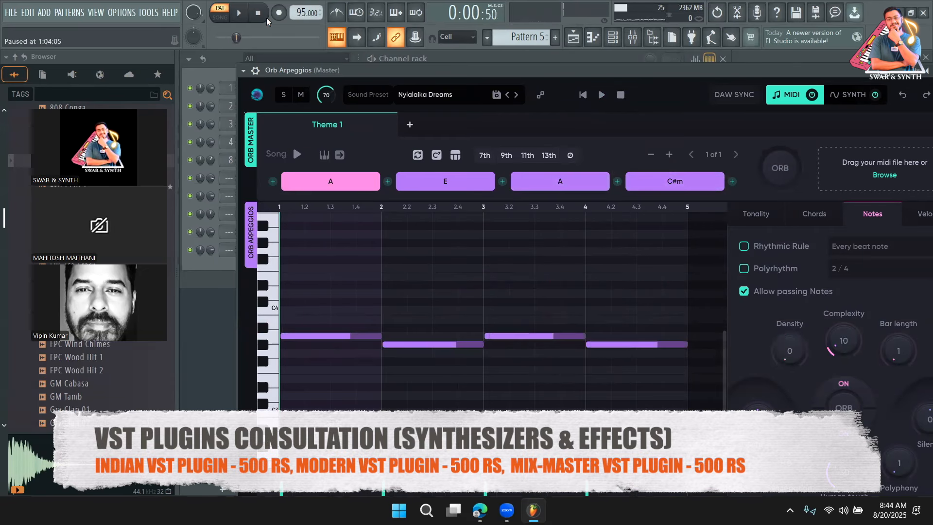
left_click(601, 95)
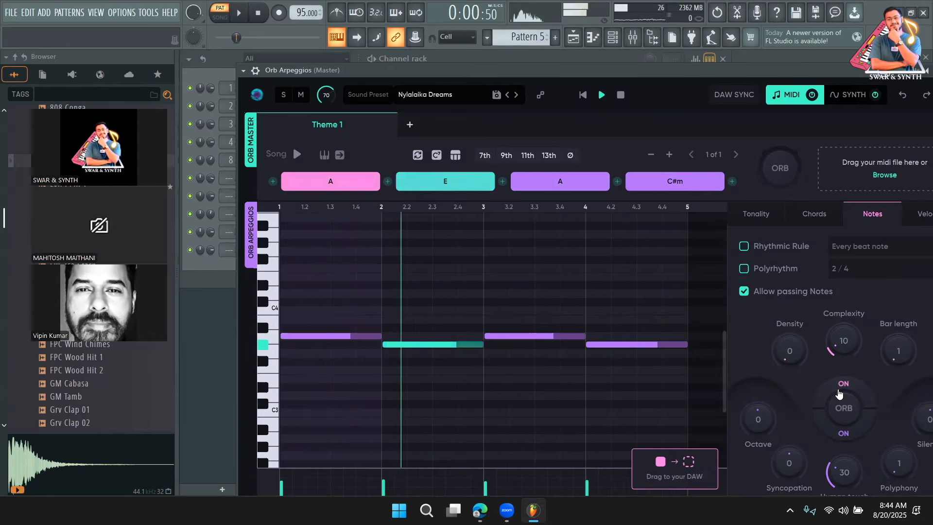
left_click(843, 410)
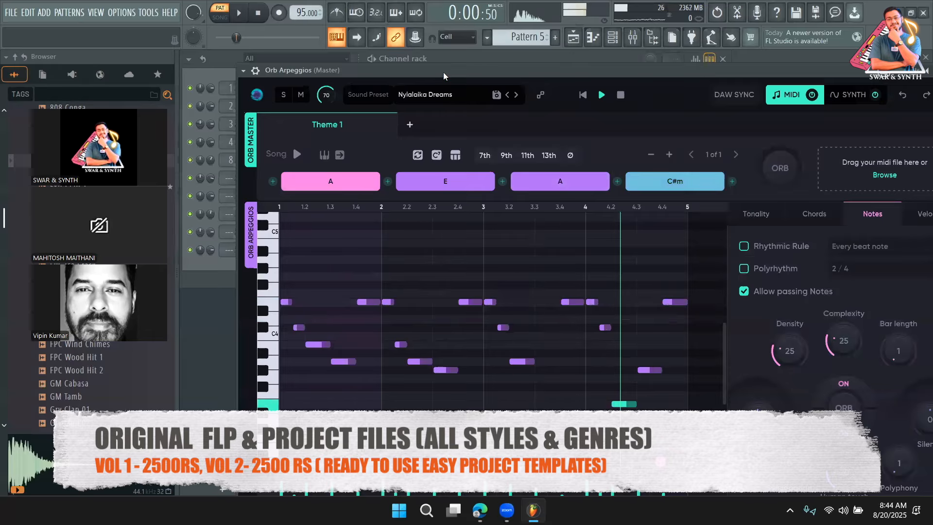
left_click(622, 95)
Step: Try the arpeggio's MIDI on the Kontakt 8 Portable channel with a short playback, and cut its notes again
left_click_drag(669, 67, 884, 47)
left_click_drag(889, 447, 337, 158)
key("space")
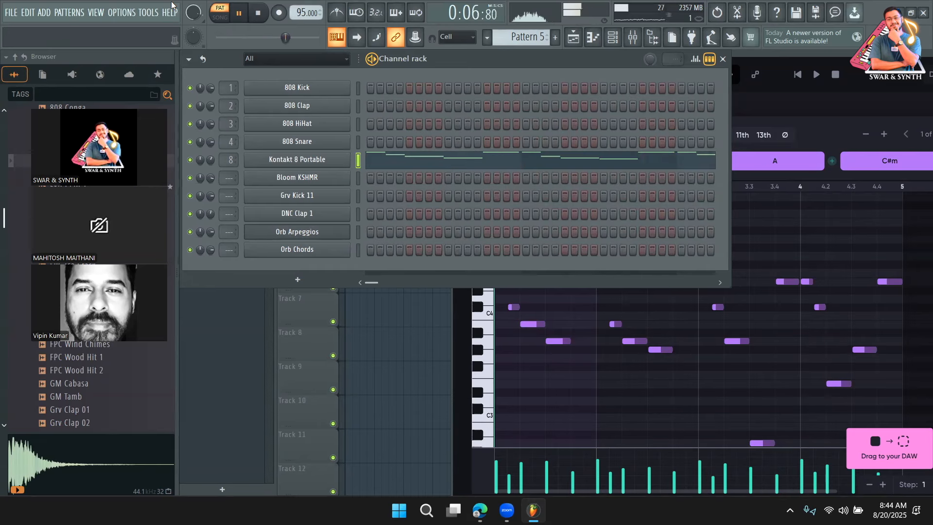
key("space")
right_click(315, 162)
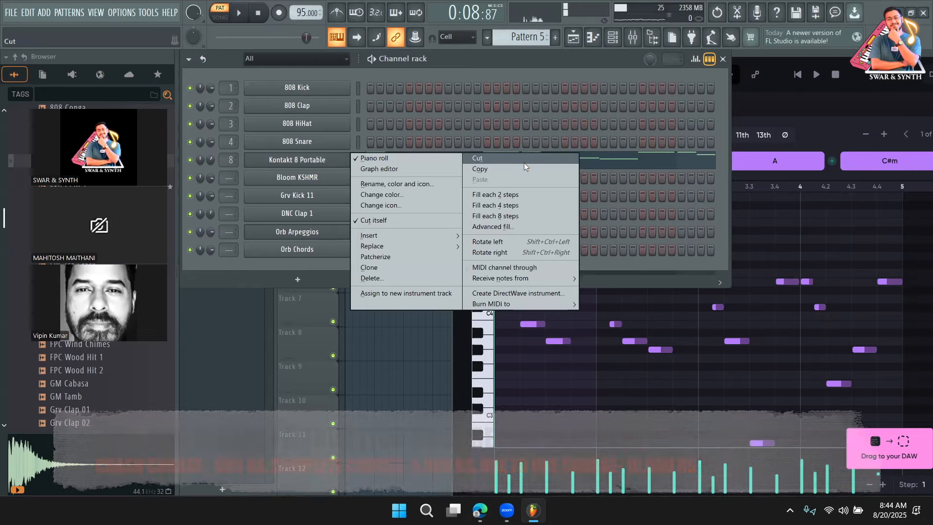
left_click(524, 162)
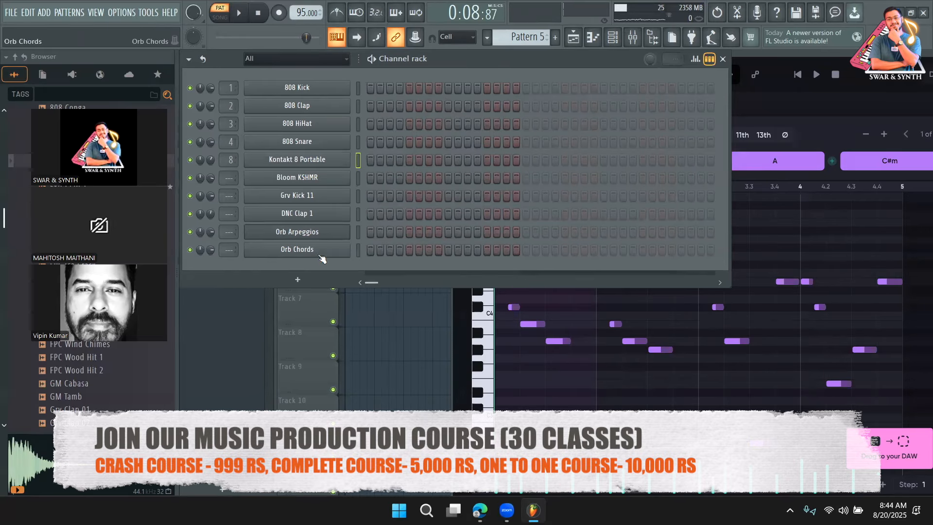
Step: Bring up Orb Chords beside the channel rack and transfer its progression's MIDI into the Orb Chords channel of Pattern 5
left_click(340, 252)
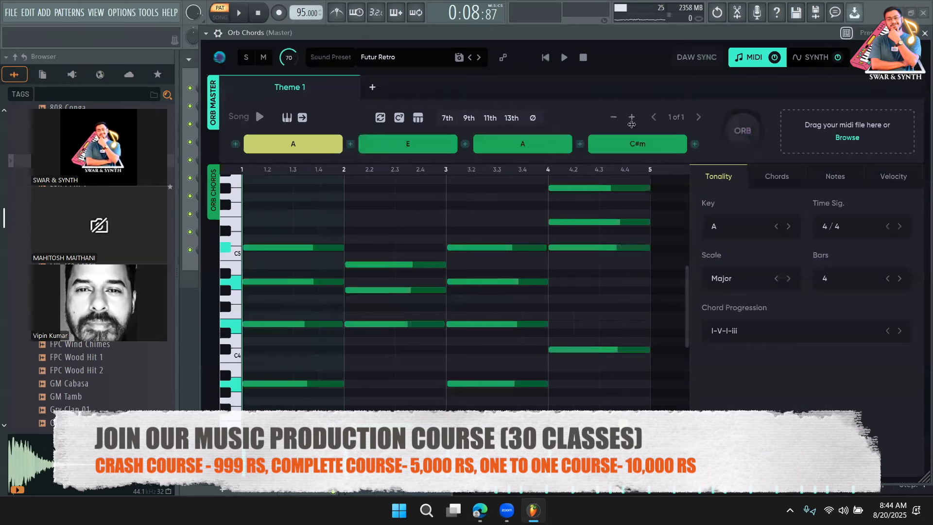
left_click_drag(591, 32, 859, 28)
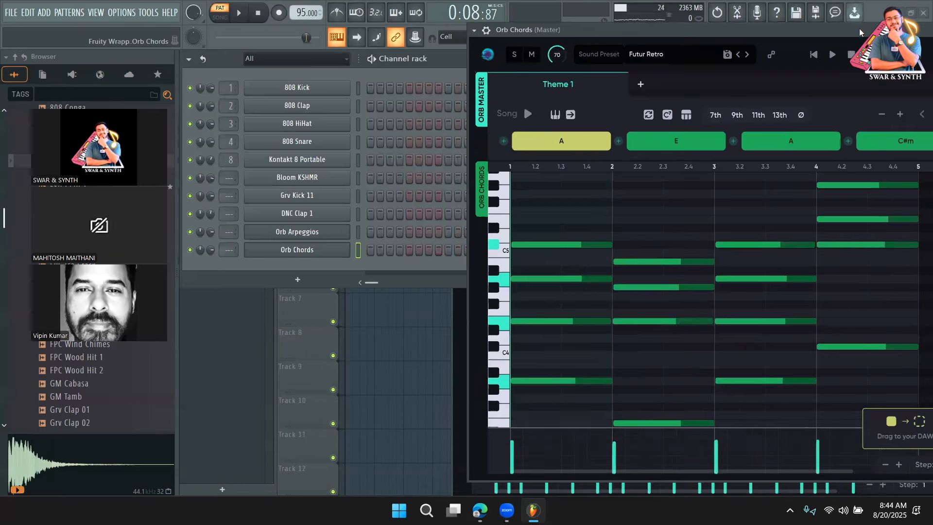
left_click_drag(849, 438, 328, 256)
Step: Minimize Orb Chords and place three Pattern 5 clips back to back on Track 4 across bars 1 to 12
left_click(243, 323)
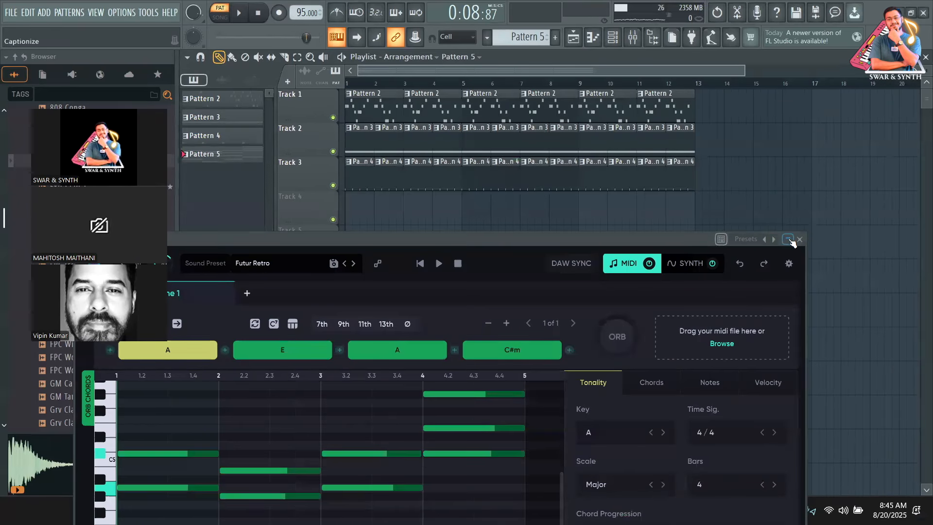
left_click(788, 238)
left_click(482, 214)
left_click_drag(504, 215, 340, 214)
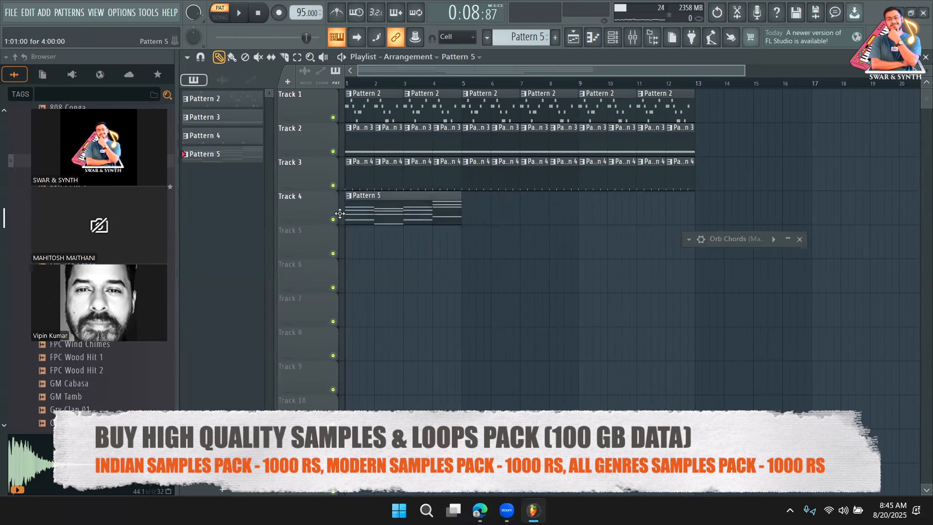
left_click(466, 202)
left_click_drag(598, 207, 582, 211)
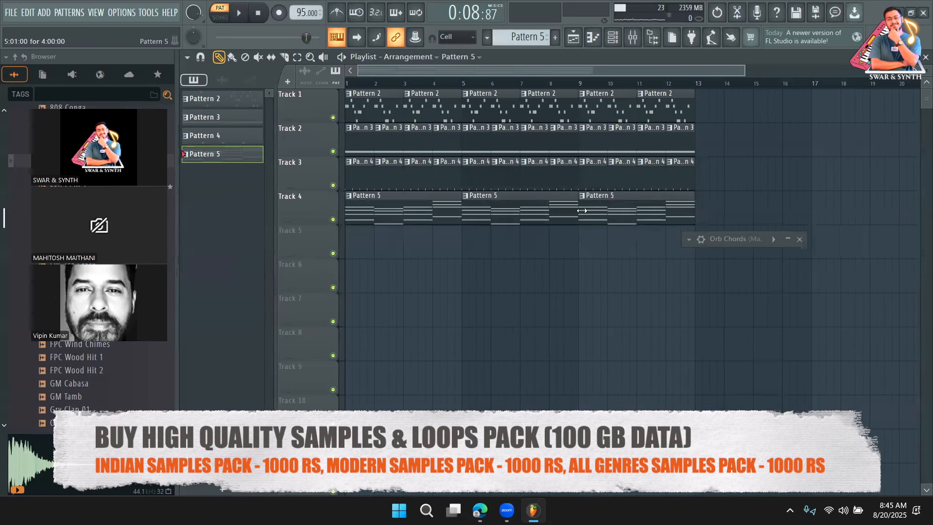
Step: Play the arrangement in song mode with the Orb Chords window closed, and stop playback
left_click(238, 22)
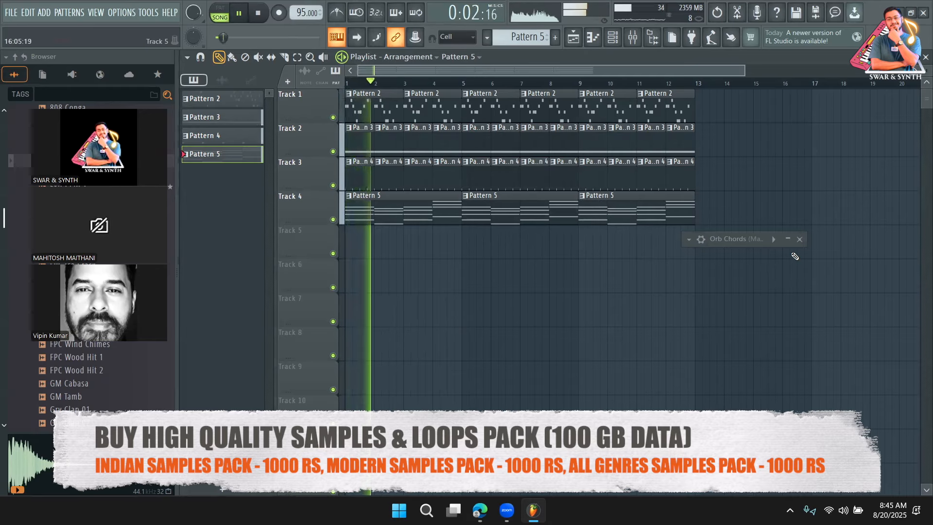
left_click(800, 239)
key("space")
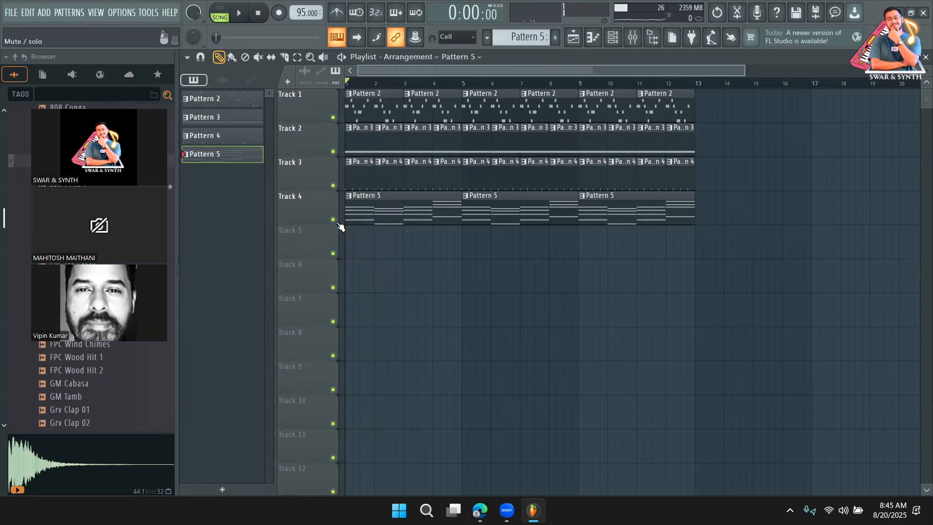
Step: Reopen Orb Chords from the channel rack and position its window so the channel list stays in view
left_click(613, 39)
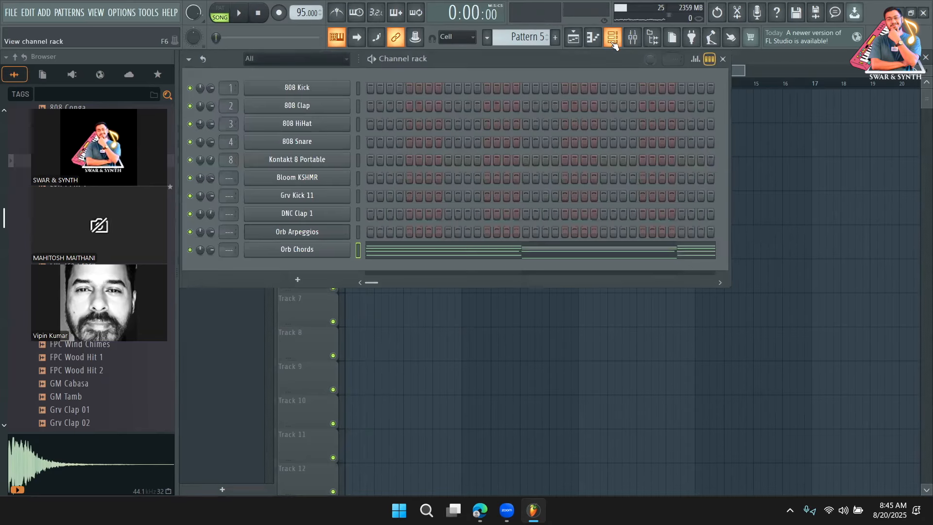
left_click(318, 249)
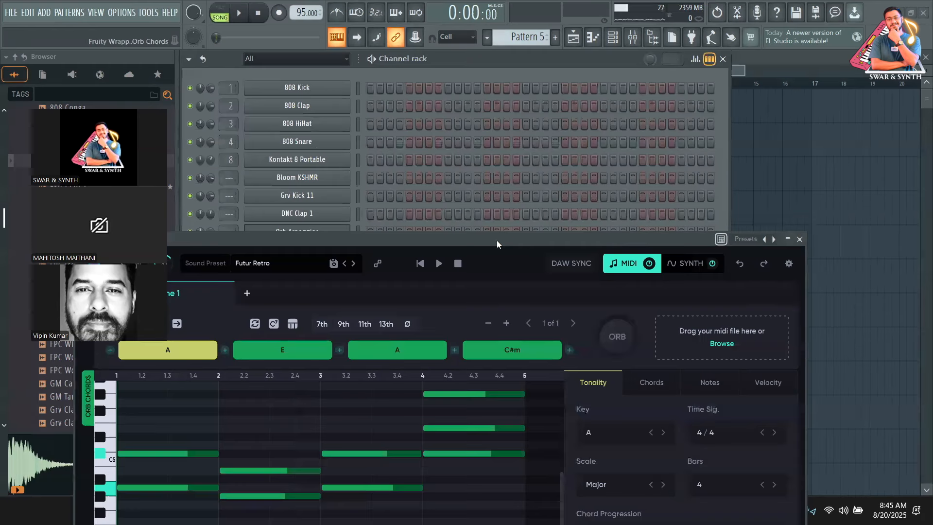
left_click_drag(496, 240, 605, 48)
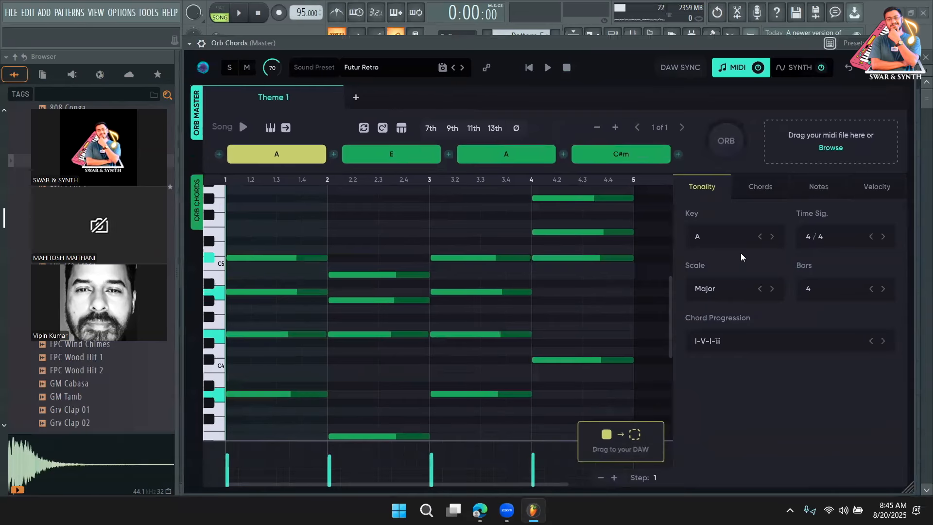
left_click_drag(391, 47, 516, 64)
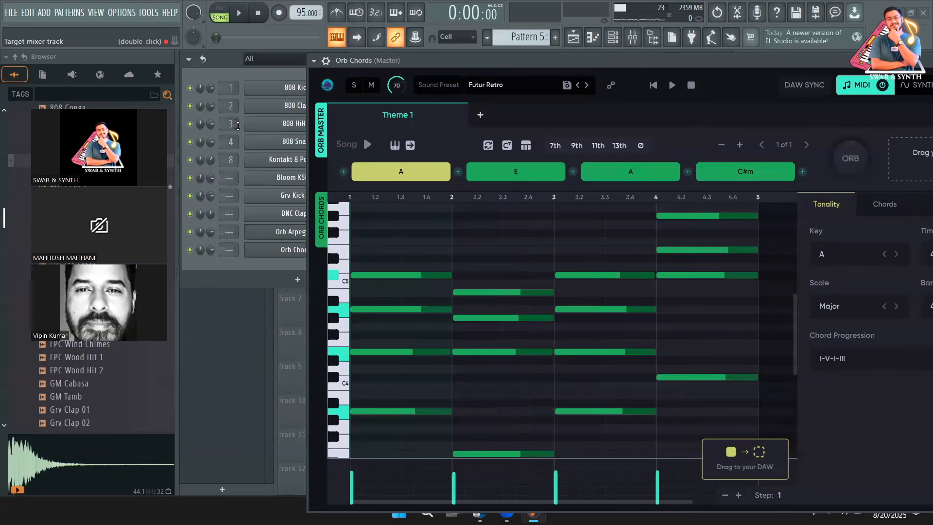
Step: Add an Orb Melody channel to the channel rack, finding the plugin by searching the generators for "melo"
left_click(297, 279)
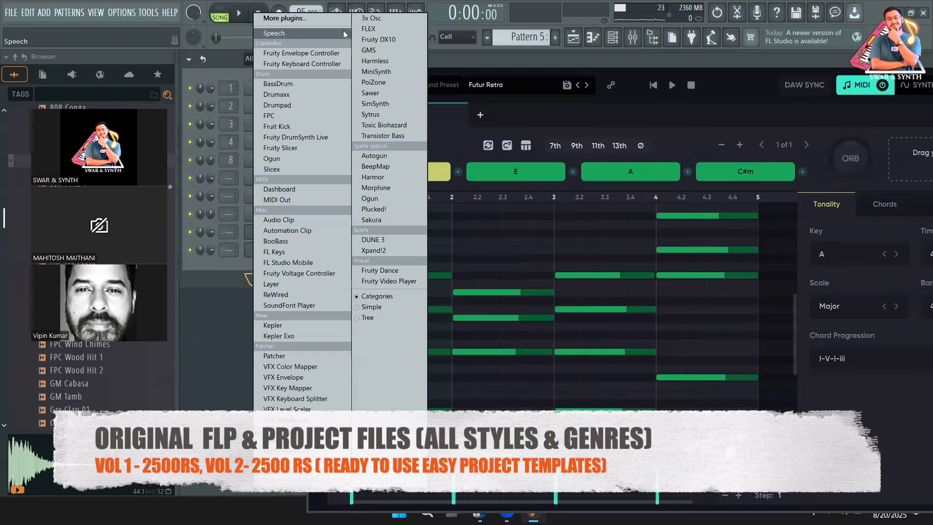
left_click(276, 15)
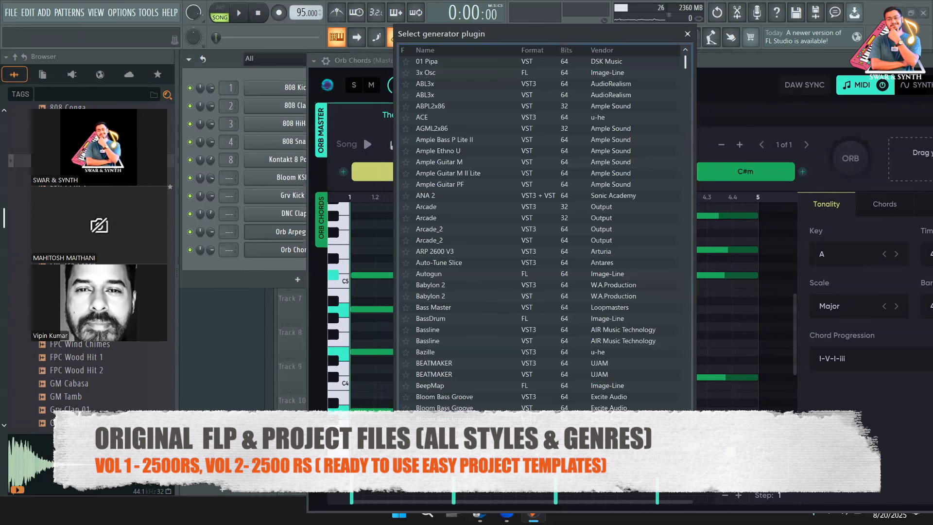
type("melo")
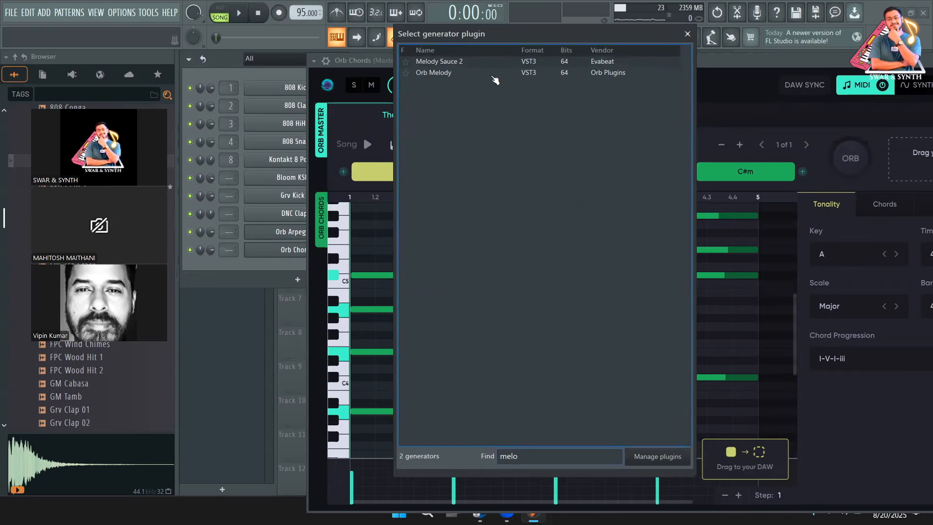
double_click(491, 72)
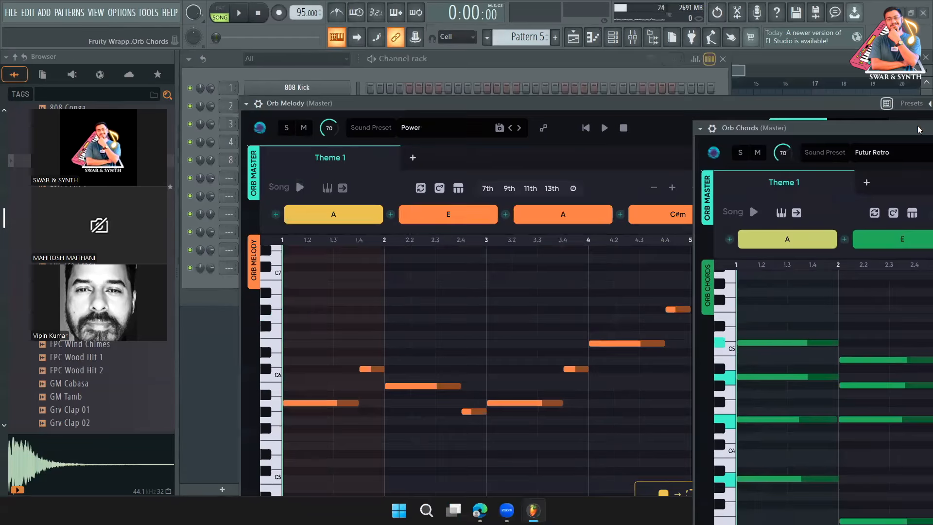
Step: Preview the Orb Melody line together with Orb Chords, arranging both plugin windows side by side, and stop the playback
left_click_drag(600, 103, 508, 71)
left_click(517, 97)
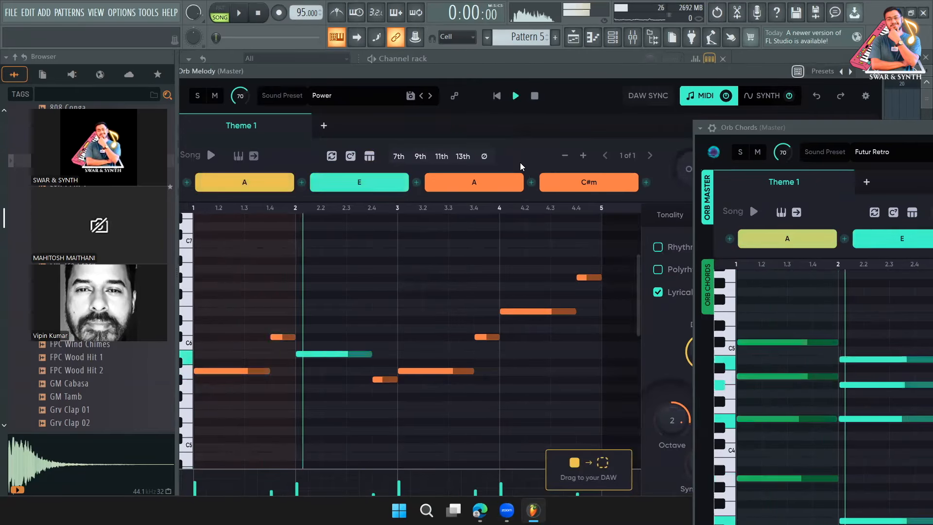
left_click_drag(796, 126, 608, 81)
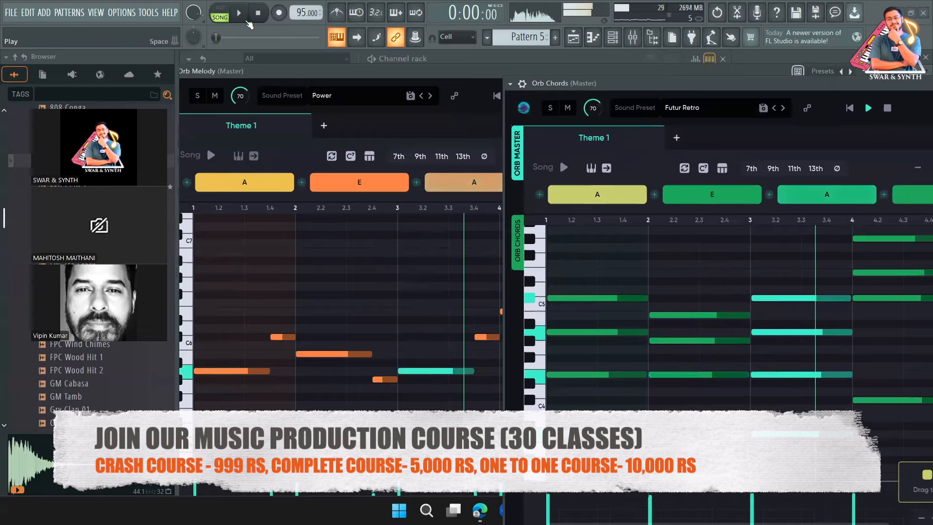
left_click(887, 107)
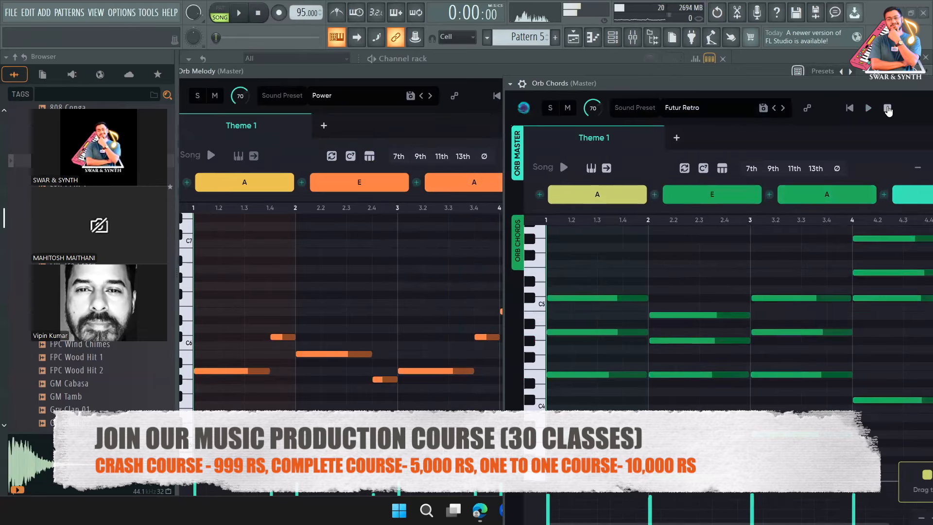
Step: Uncover the channel list and add an Orb Bass channel, searching the generators for "orb"
left_click_drag(420, 80, 696, 77)
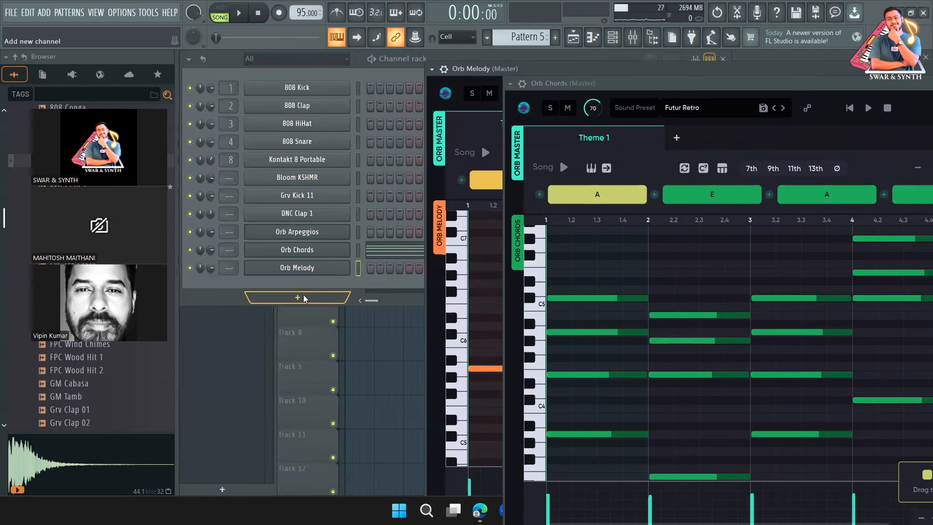
left_click(298, 298)
left_click(292, 16)
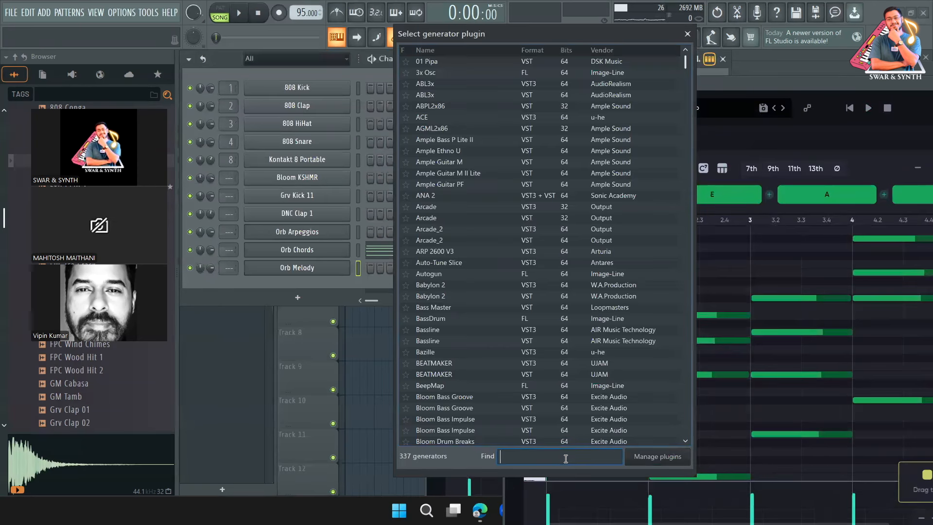
type("orb")
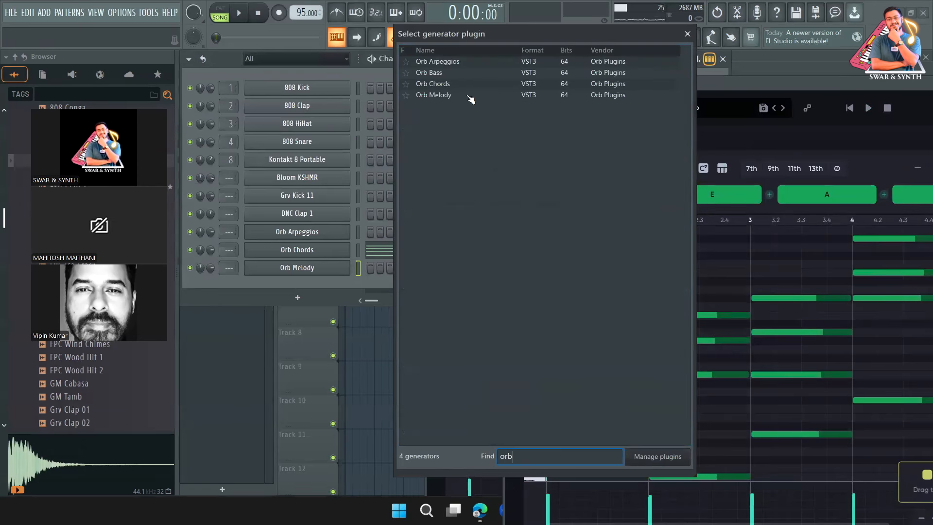
double_click(471, 73)
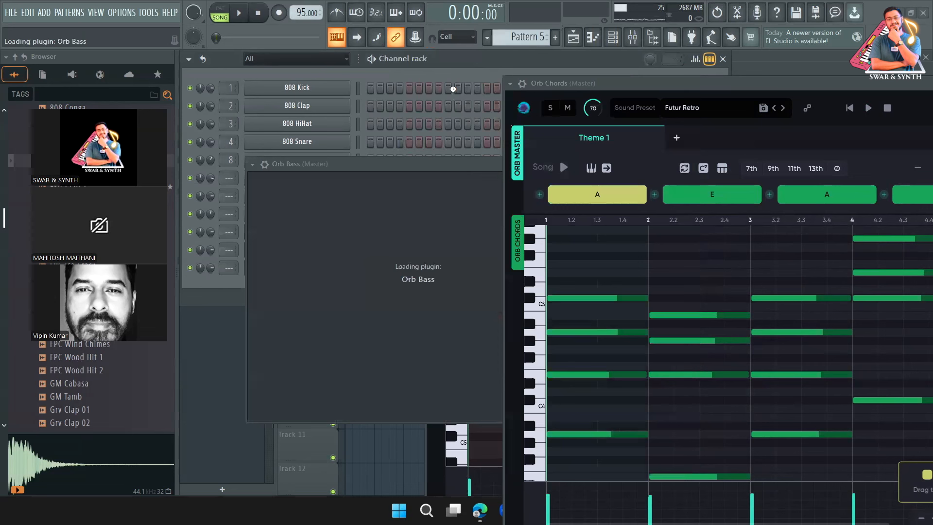
left_click(436, 74)
Step: Hide the Orb Bass and Orb Chords plugin windows from the channel rack
left_click(297, 285)
left_click(316, 251)
left_click(317, 251)
left_click(317, 251)
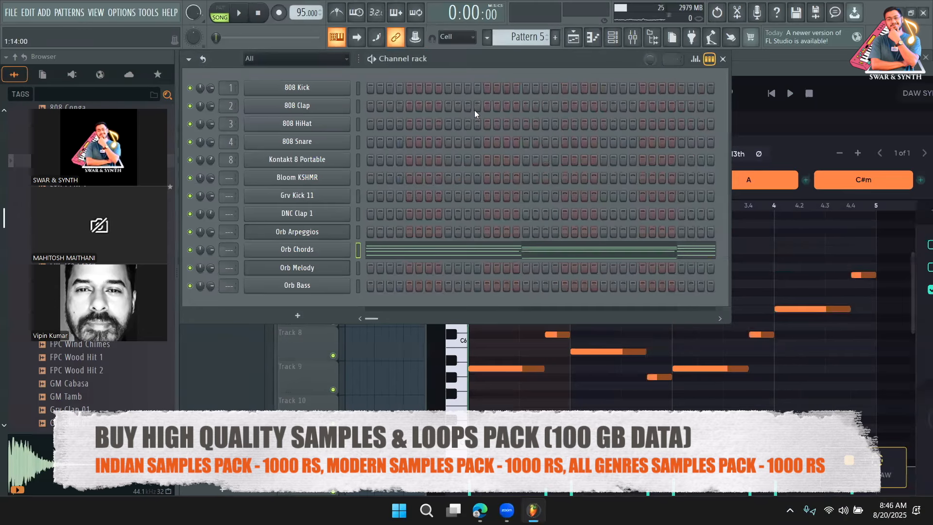
Step: Play Pattern 5 with the Orb Melody preview running, bring the Orb Bass window fully into view, and stop the pattern
left_click(239, 14)
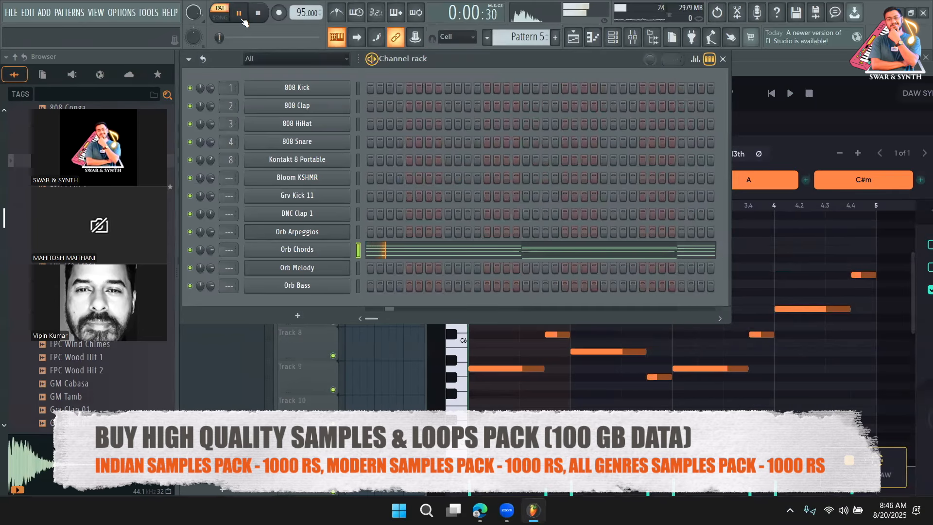
left_click(324, 265)
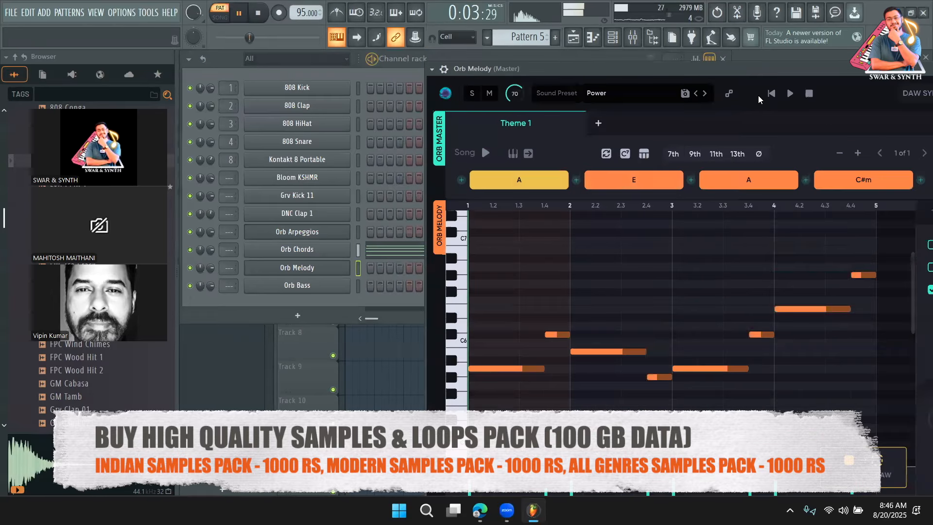
left_click(790, 93)
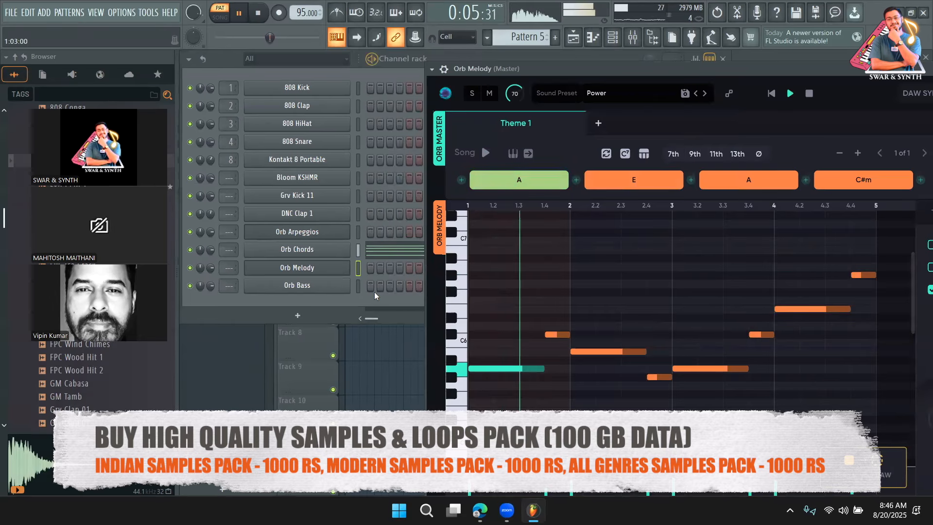
left_click(315, 286)
left_click_drag(613, 170, 542, 65)
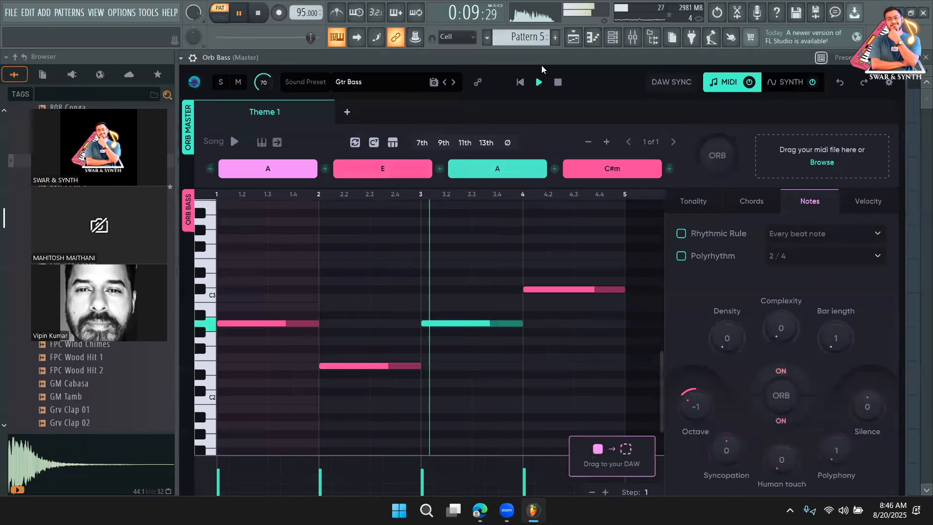
left_click(254, 17)
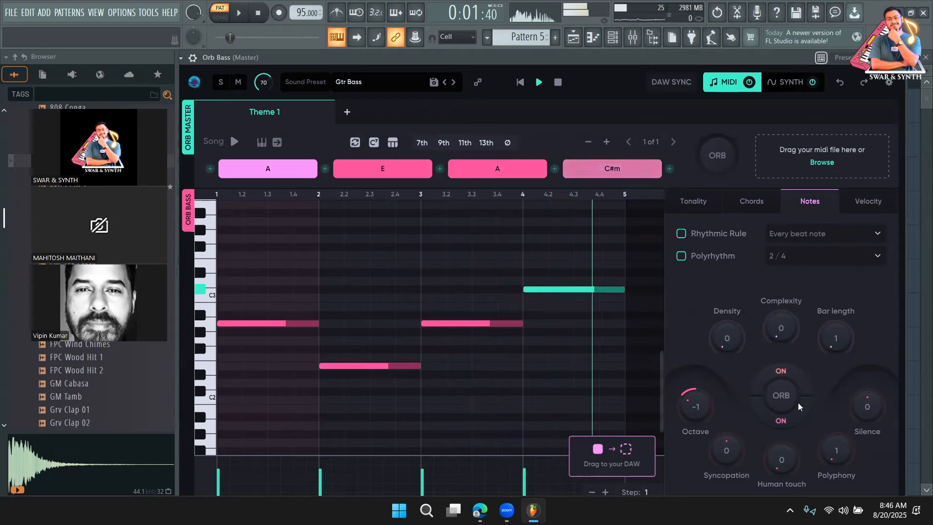
Step: Generate three new bass lines in succession with the Orb randomizer in Orb Bass's note settings
left_click(781, 396)
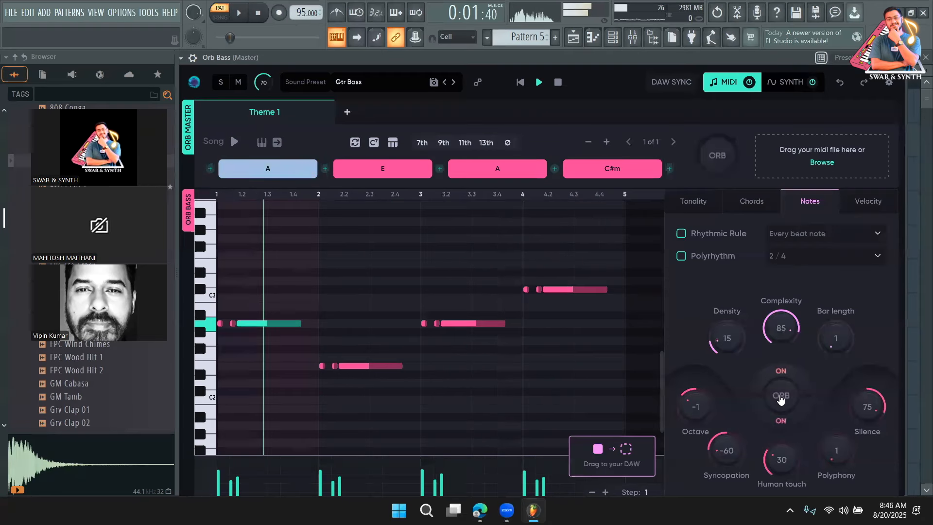
left_click(781, 396)
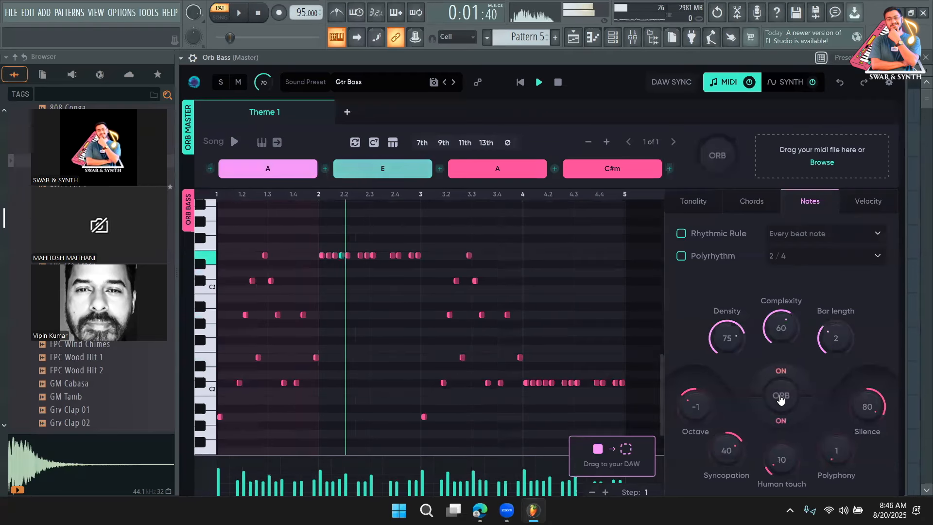
left_click(780, 396)
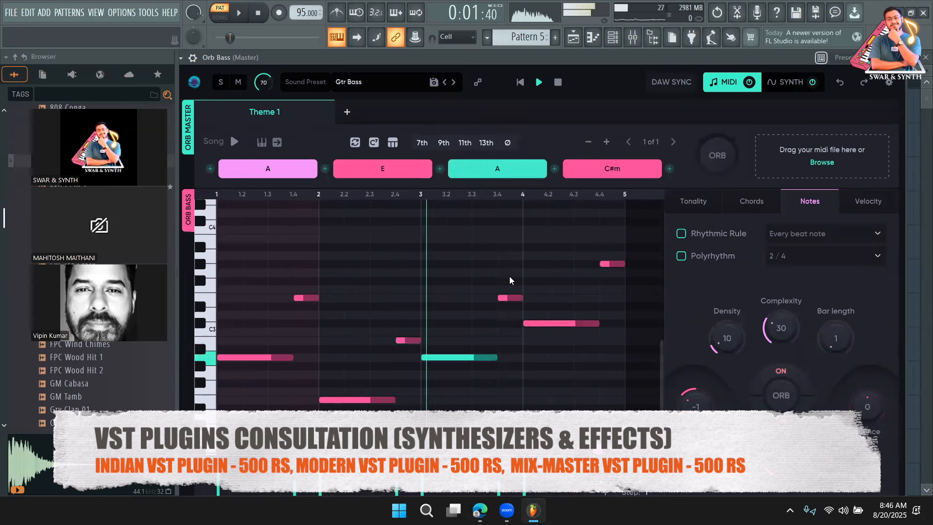
Step: Switch from Orb Bass to the Orb Melody window and position it so its note settings are in view
key("F6")
left_click(317, 271)
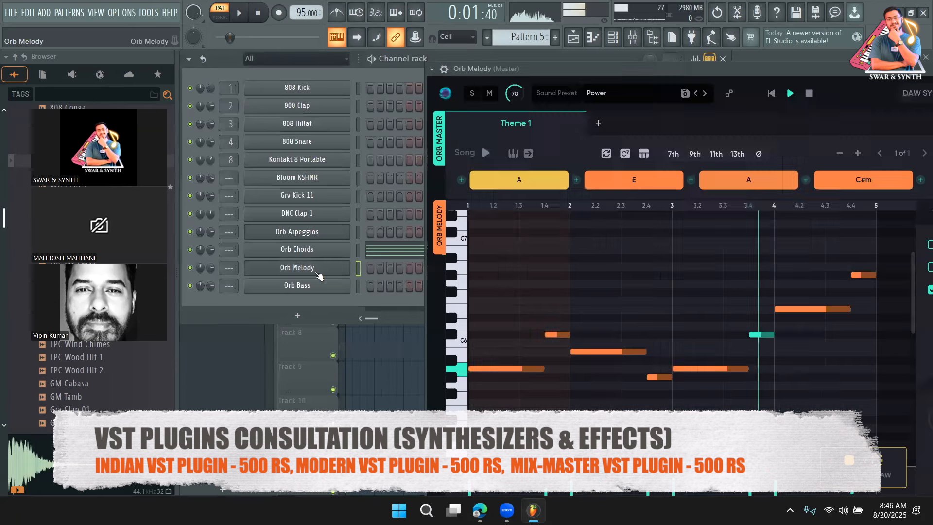
left_click_drag(800, 68, 539, 57)
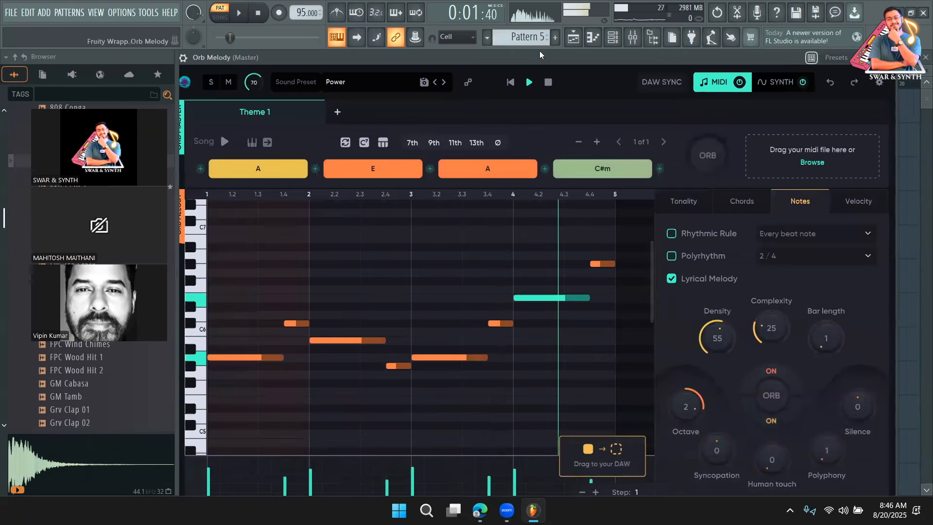
Step: Generate four new melodies in succession with Orb Melody's note randomizer while previewing them, and stop the preview
left_click(776, 399)
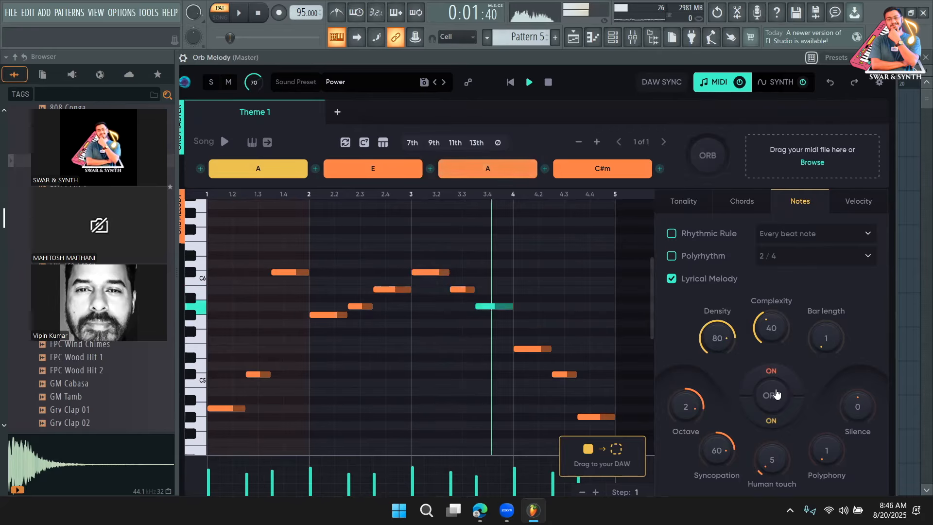
left_click(776, 394)
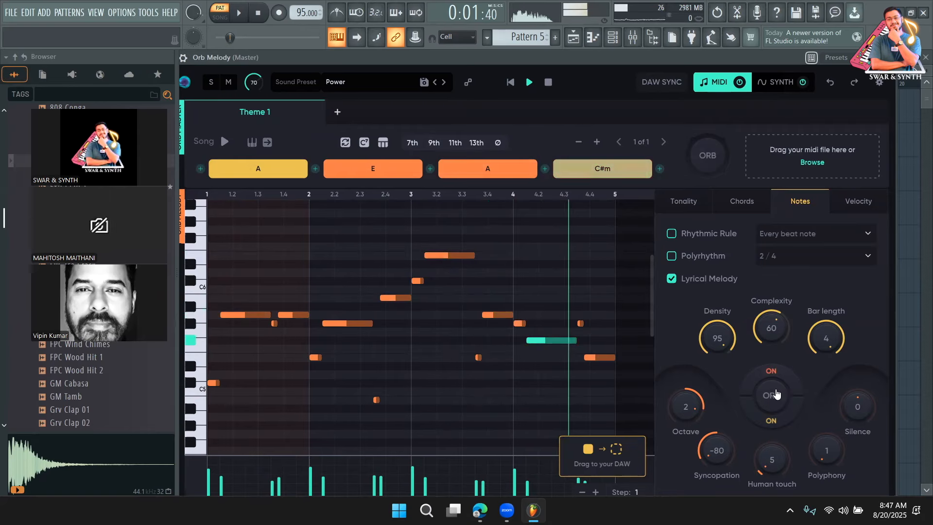
left_click(776, 394)
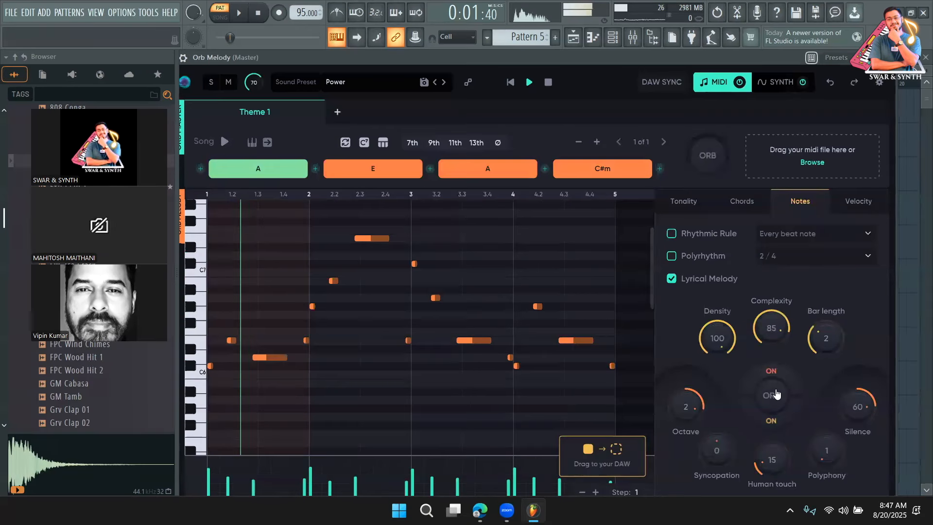
left_click(776, 394)
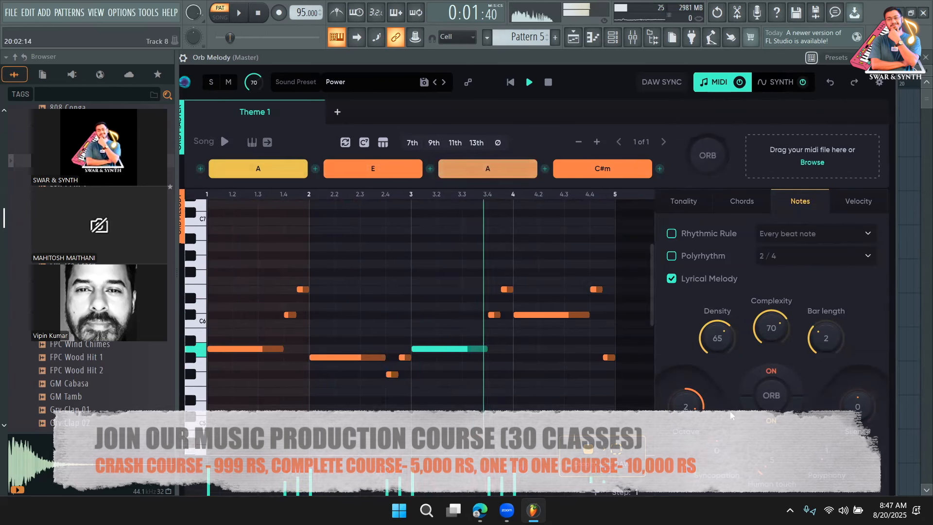
left_click(548, 82)
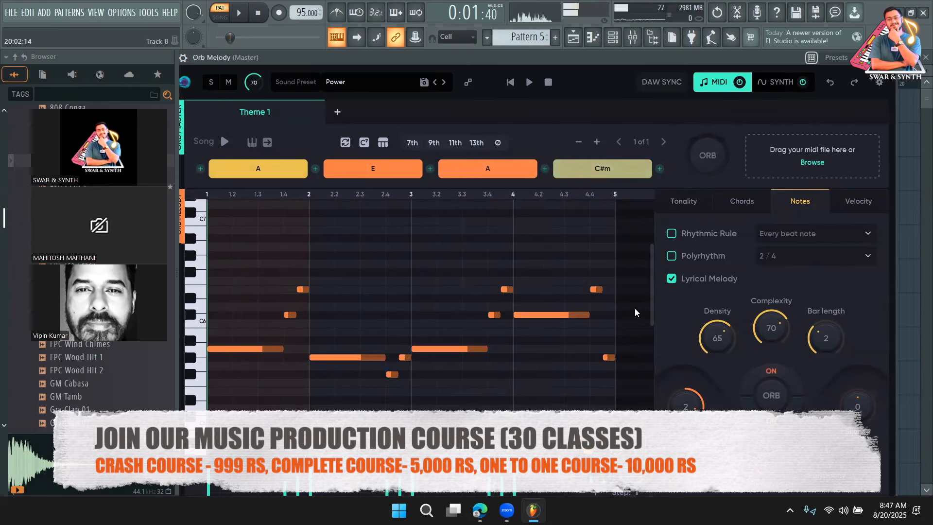
Step: Look over the melody notes and the Lead sound presets of Orb Melody, keeping the Power preset
scroll(523, 355, "down", 2)
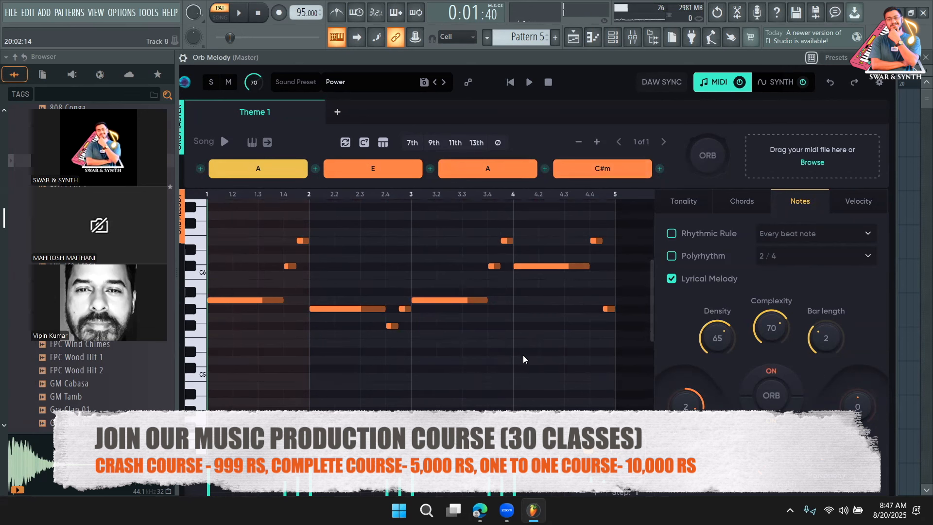
scroll(381, 290, "down", 1)
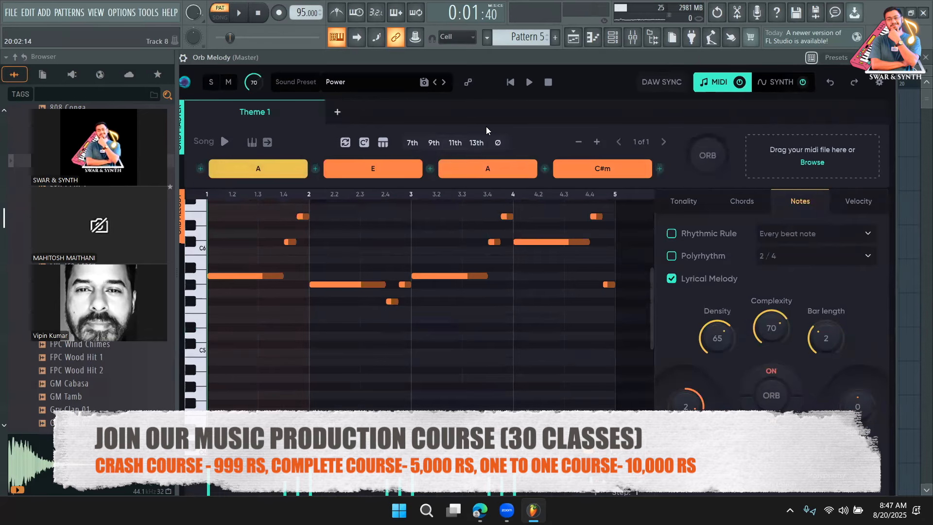
left_click(358, 86)
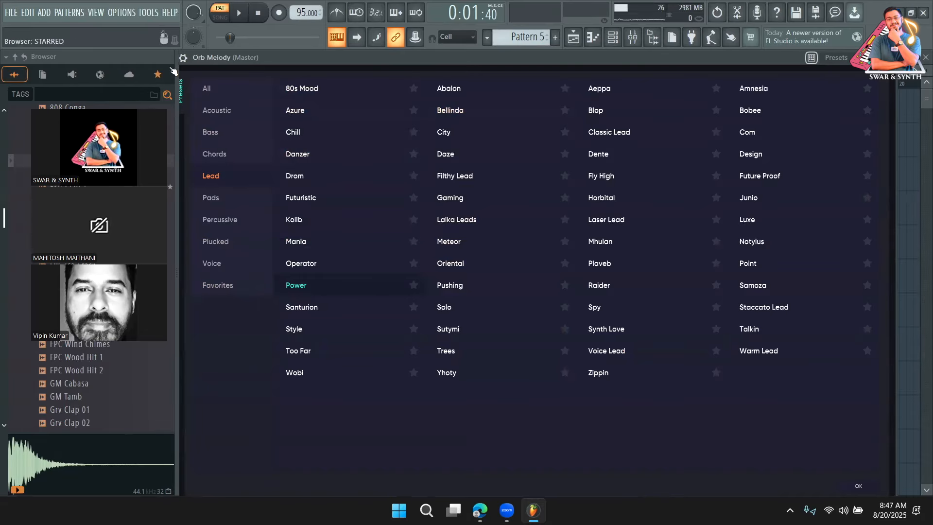
left_click_drag(276, 58, 233, 50)
left_click(816, 479)
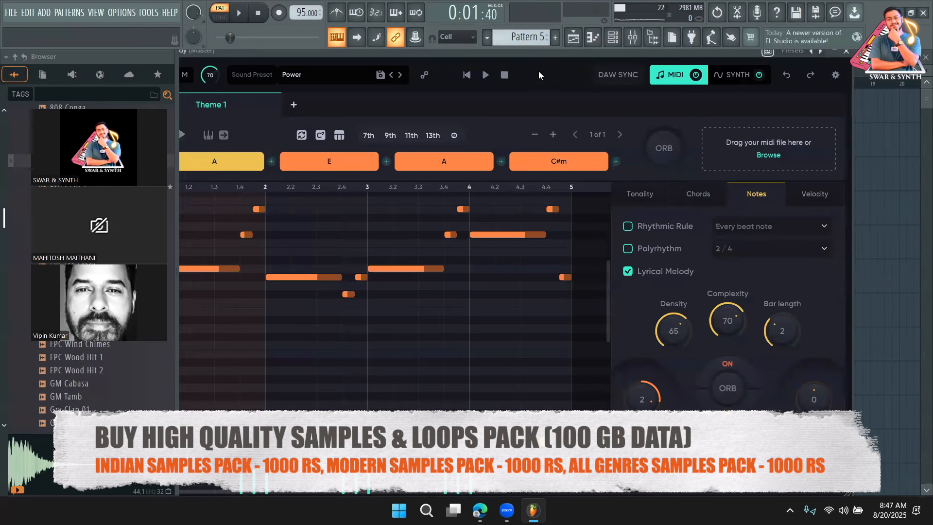
Step: Reposition the Orb Melody window and generate two more melodies with the note randomizer, starting the preview between them
left_click_drag(549, 54, 623, 64)
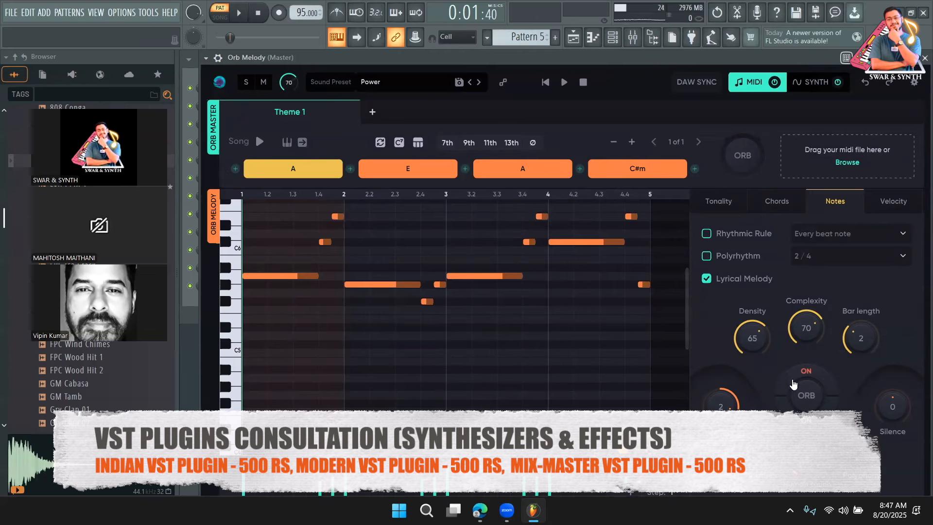
left_click(805, 396)
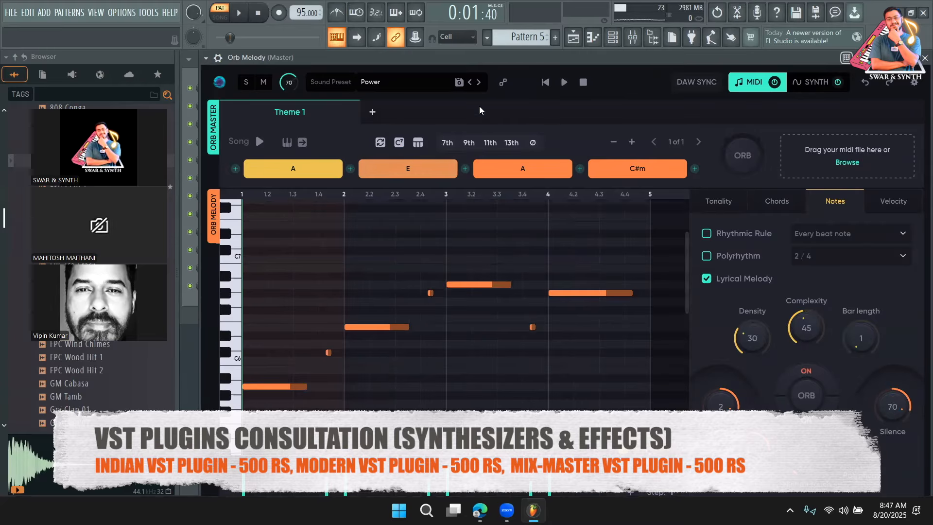
left_click(563, 83)
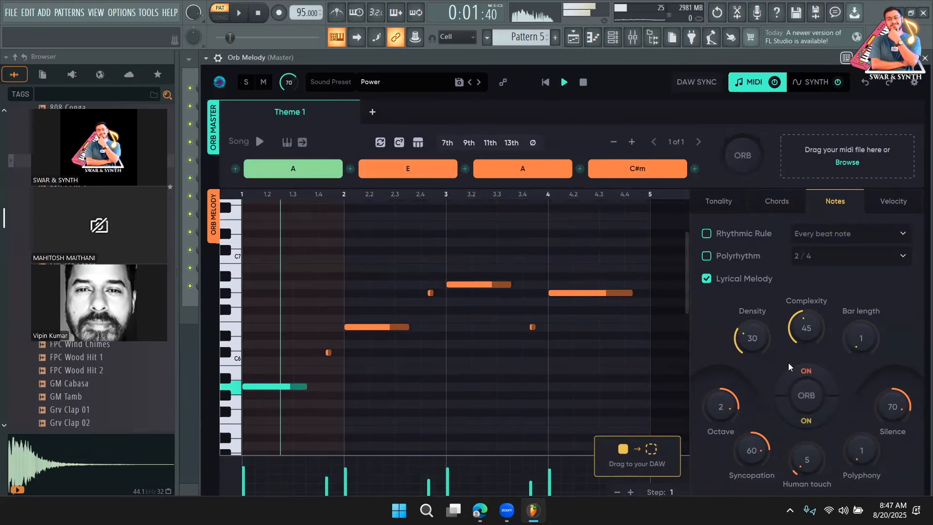
left_click(805, 395)
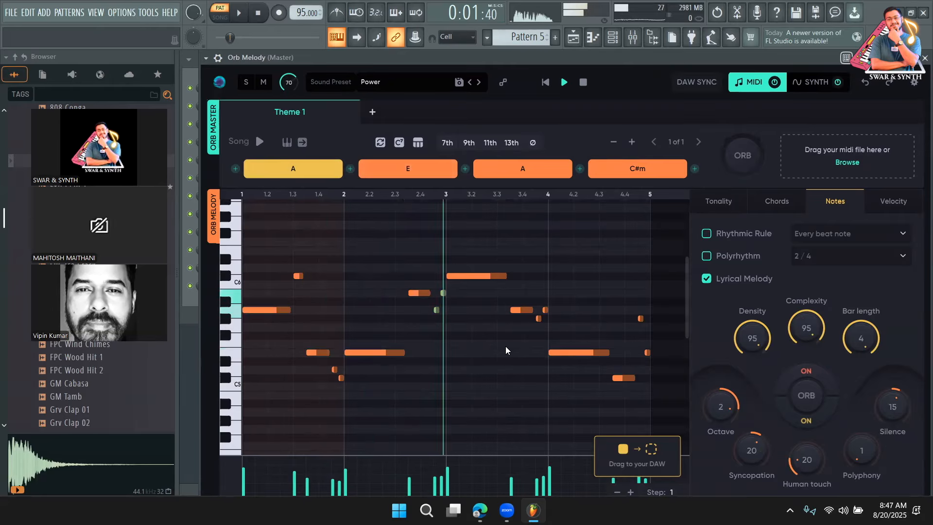
Step: Stop the Orb Melody preview, move its window aside, and add the 64-bit VST version of Stage Piano as a new channel
left_click(584, 83)
left_click_drag(592, 62, 825, 116)
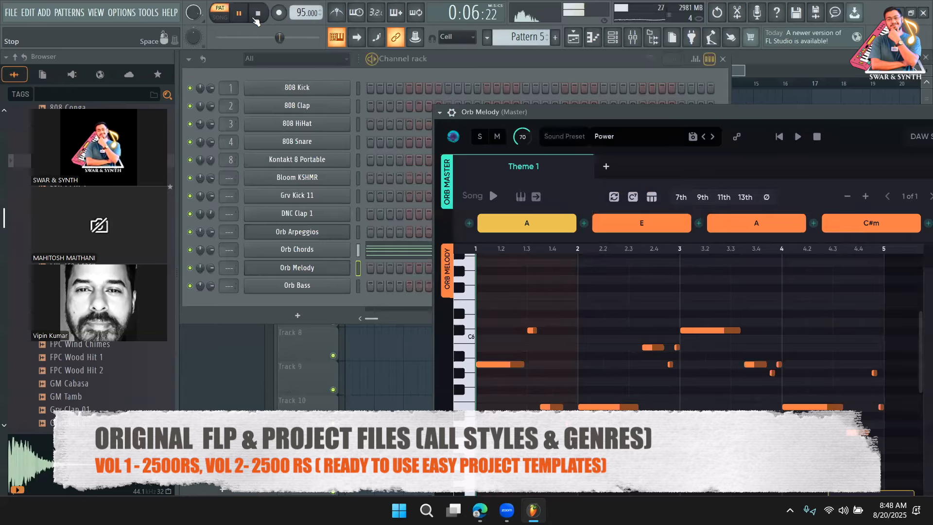
left_click(306, 315)
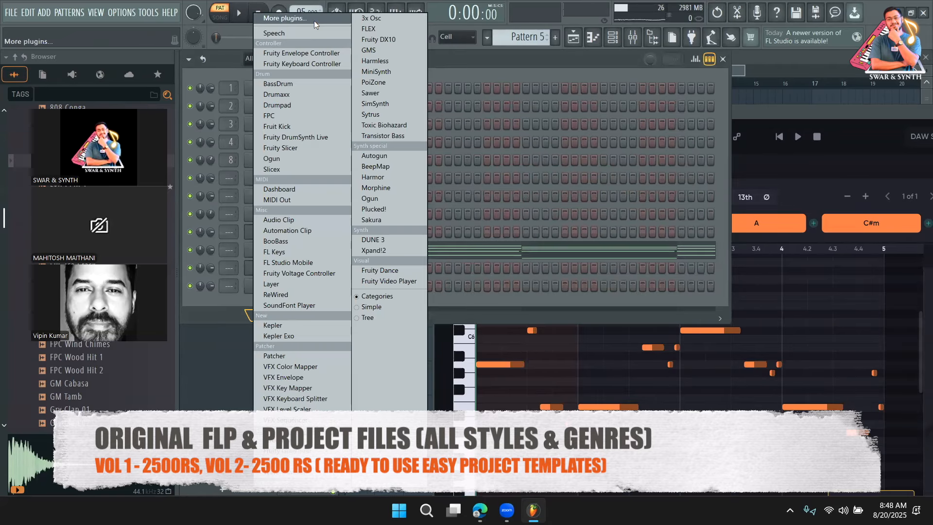
left_click(314, 21)
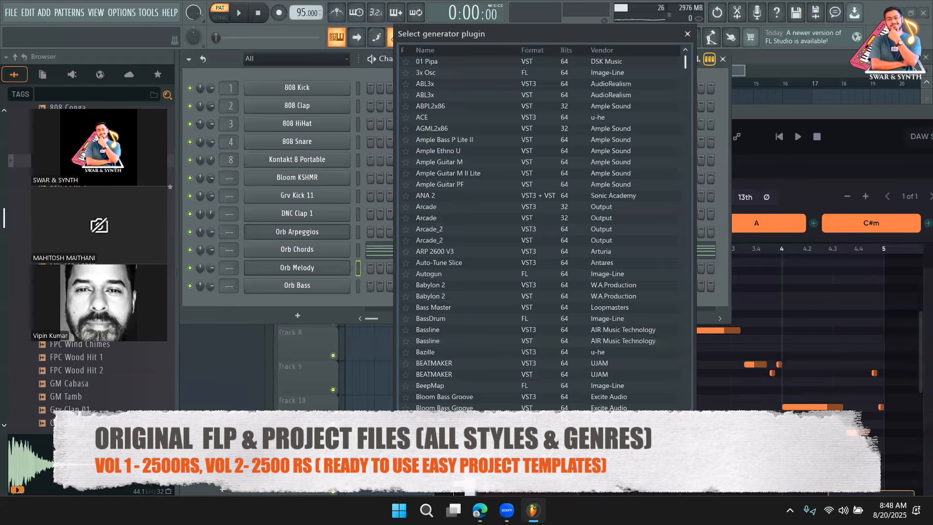
type("piano")
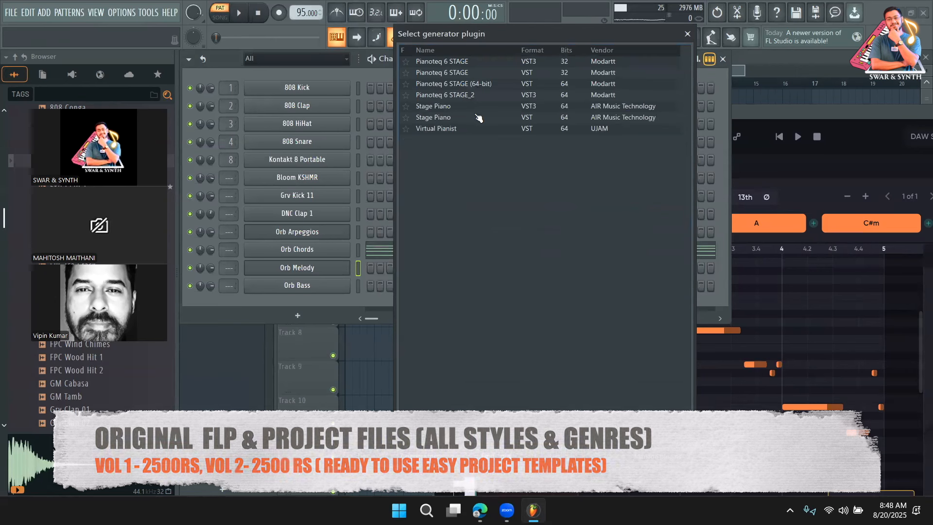
double_click(470, 119)
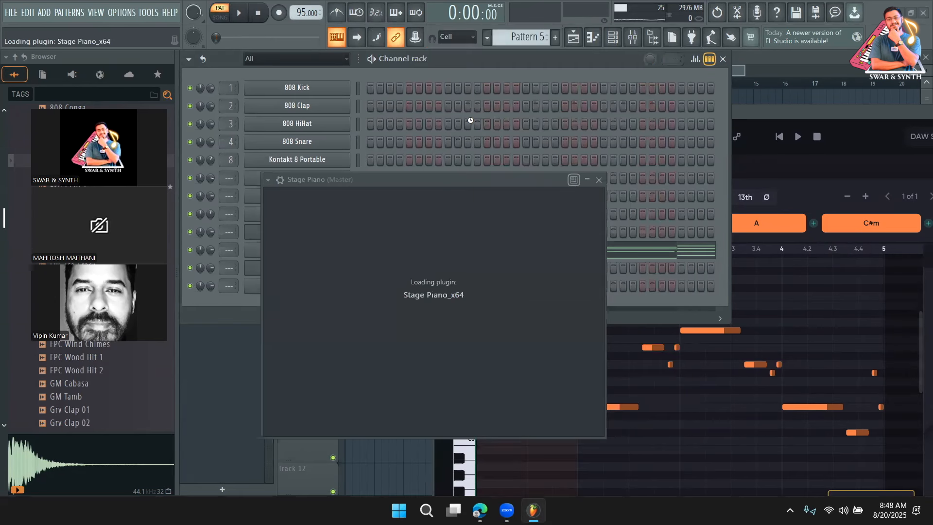
Step: Place the generated Orb Melody MIDI on the Stage Piano channel in Pattern 8 and start playing the pattern
scroll(527, 40, "up", 3)
left_click_drag(754, 110, 799, 75)
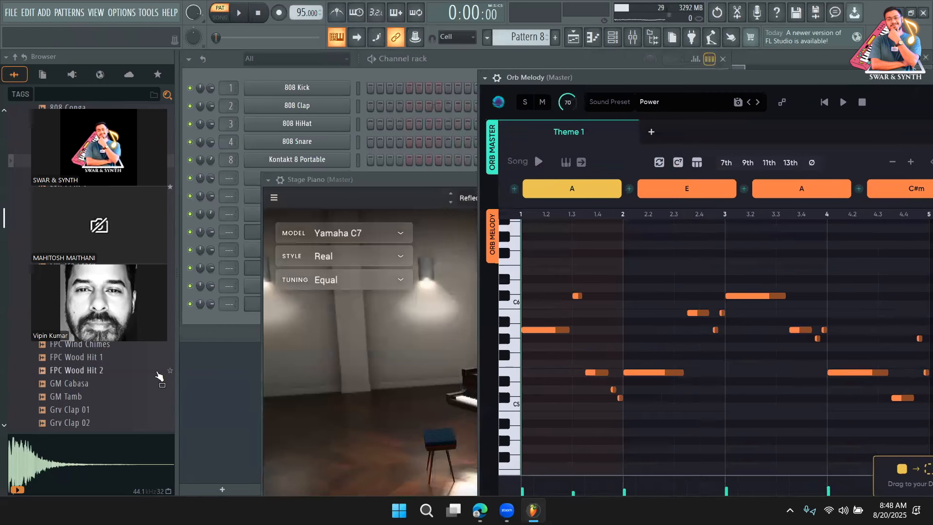
left_click_drag(409, 182, 175, 312)
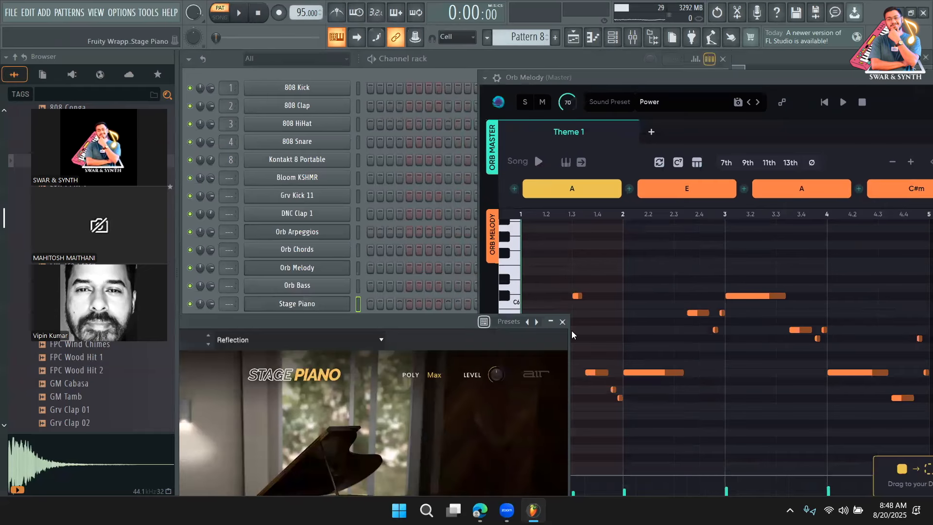
left_click(562, 321)
left_click_drag(902, 469, 318, 316)
left_click(238, 19)
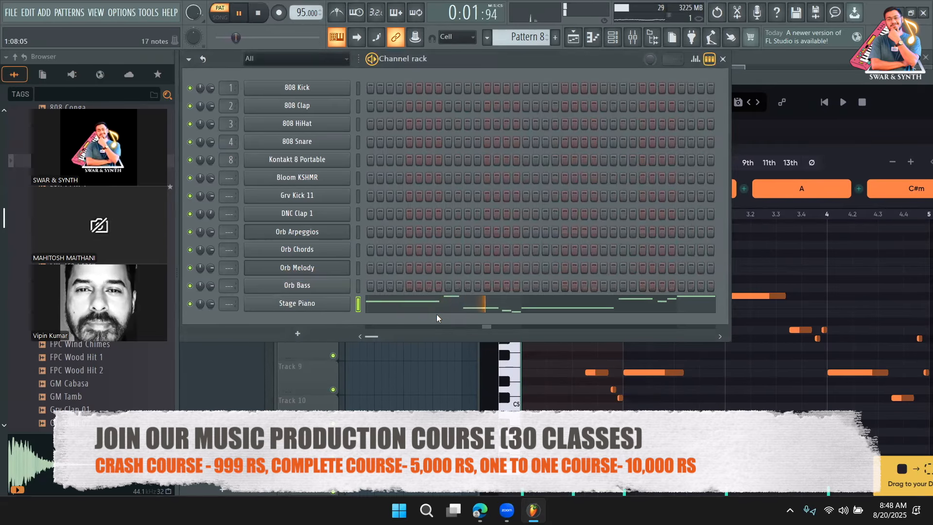
Step: Transpose all Stage Piano melody notes down one octave in the piano roll, then deselect them
left_click(424, 303)
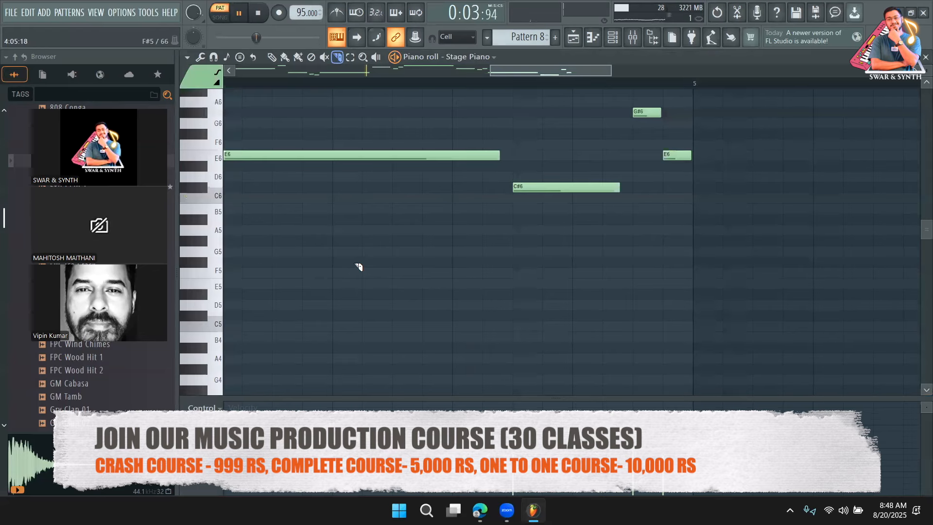
key("ctrl+a")
left_click_drag(489, 71, 146, 86)
scroll(322, 246, "up", 4)
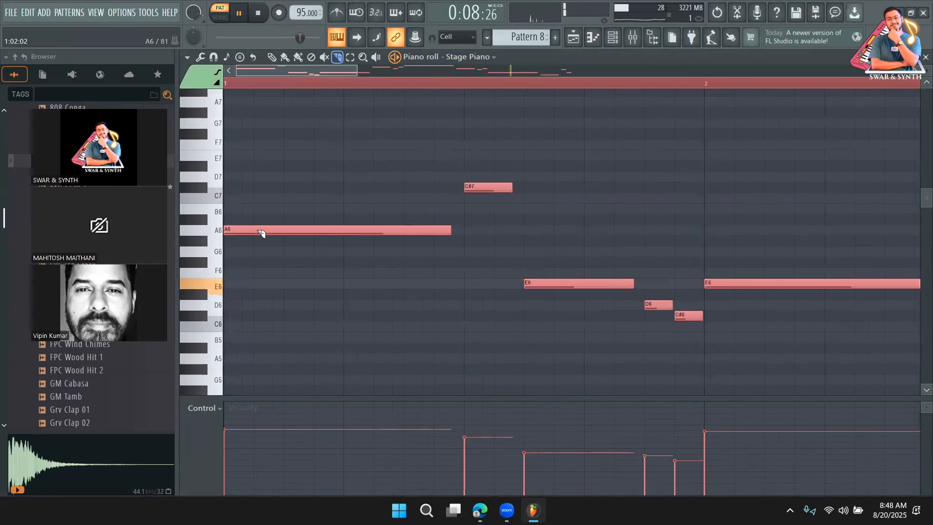
scroll(252, 219, "down", 2)
left_click(271, 57)
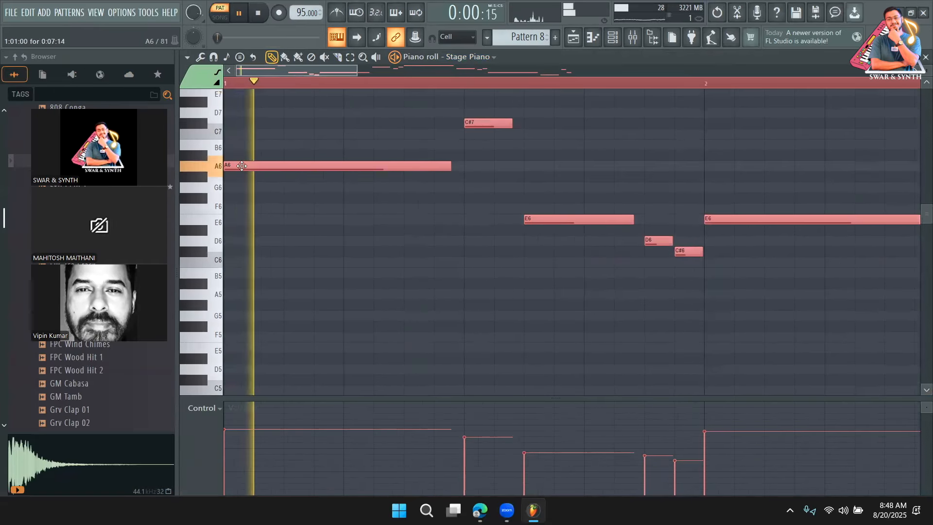
scroll(246, 164, "down", 1)
left_click_drag(248, 131, 207, 297)
key("Up")
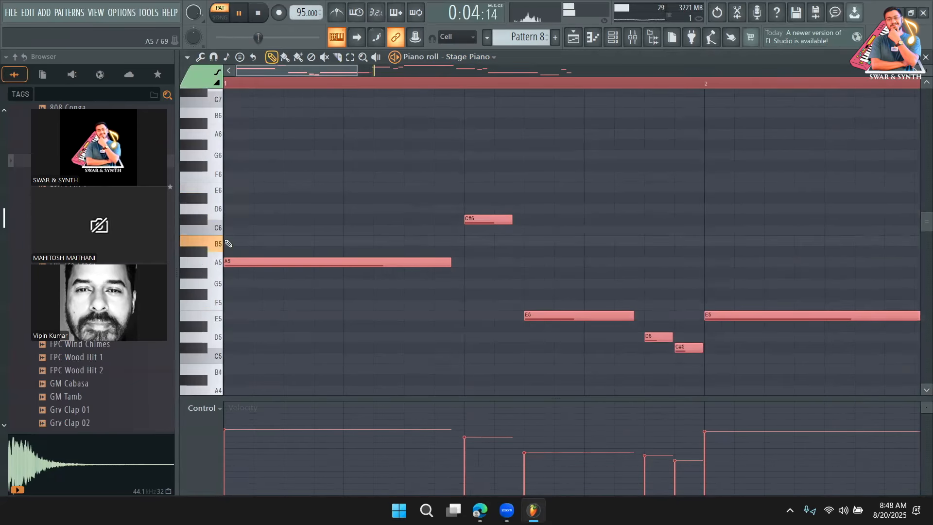
left_click_drag(360, 76, 751, 73)
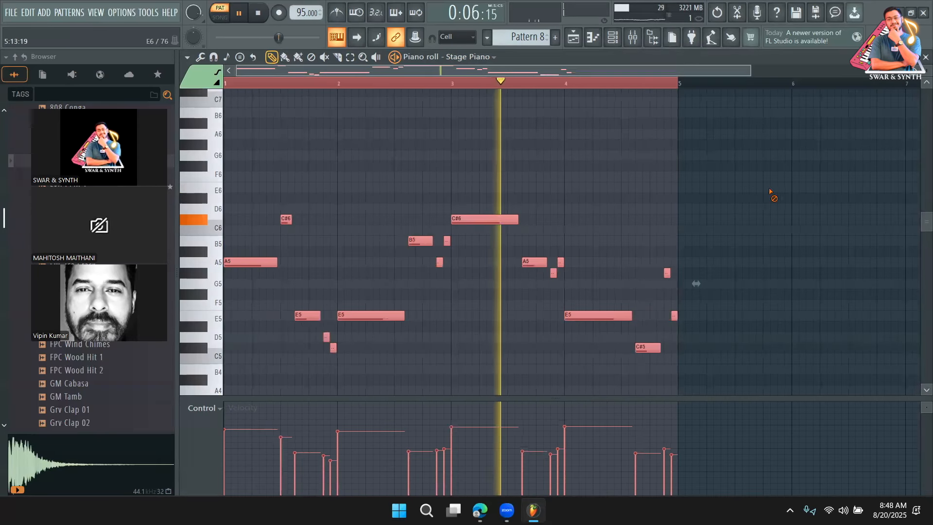
left_click(772, 192)
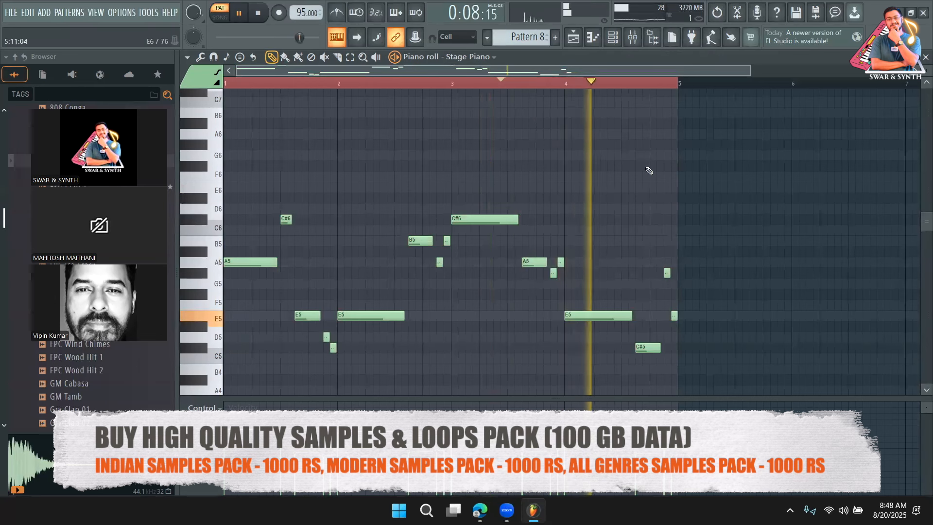
Step: Stop playback and clone the Stage Piano channel in the channel rack
left_click(612, 37)
key("space")
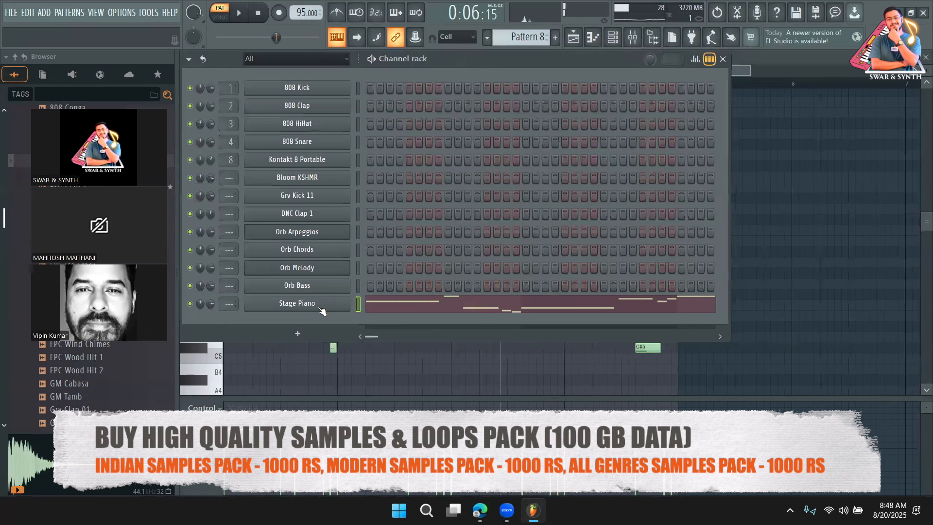
right_click(318, 303)
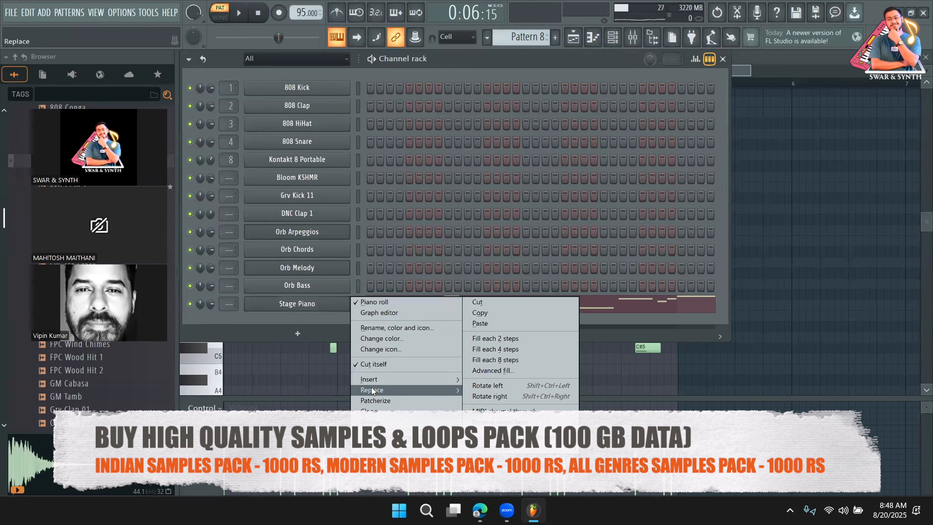
left_click(330, 305)
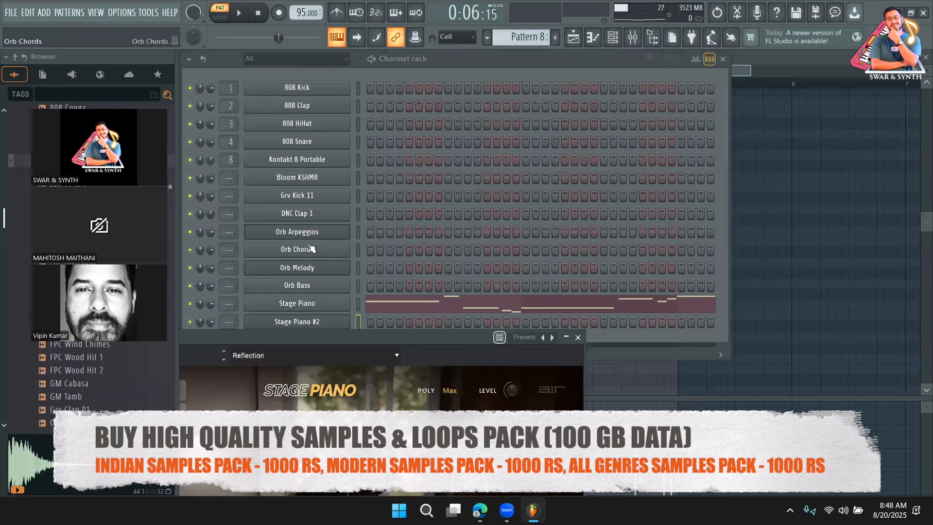
Step: Place the Orb Chords MIDI on the Stage Piano #2 channel, play the pattern, lower that channel's volume to 65% and close Orb Chords
left_click(311, 249)
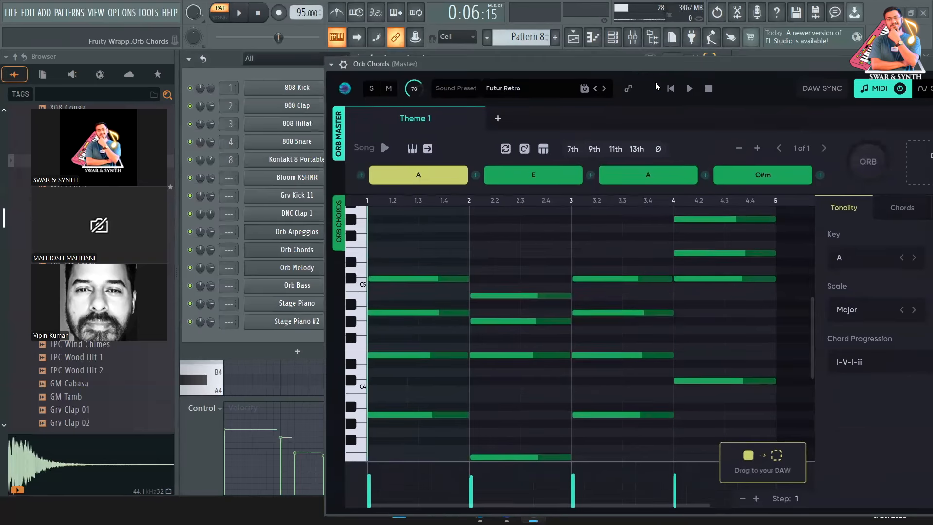
left_click_drag(764, 481, 304, 327)
left_click_drag(537, 64, 446, 443)
left_click(240, 16)
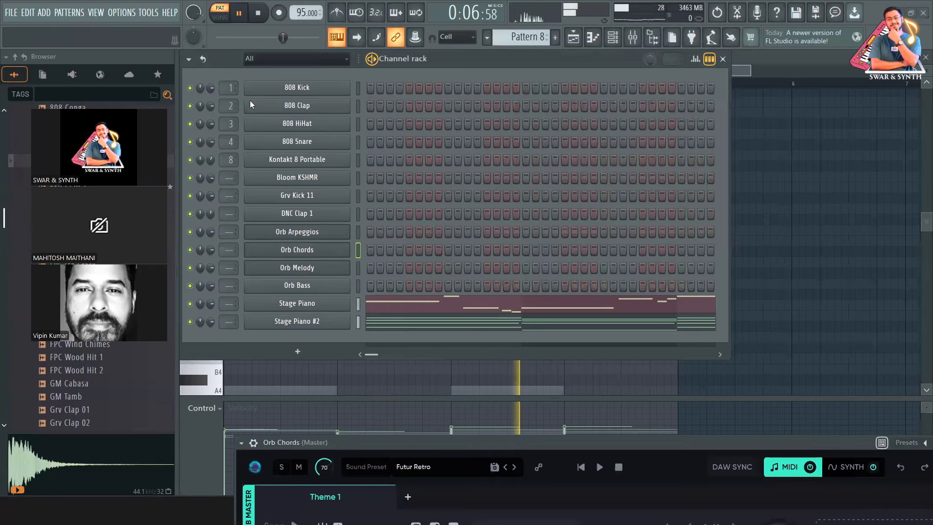
left_click_drag(210, 322, 211, 327)
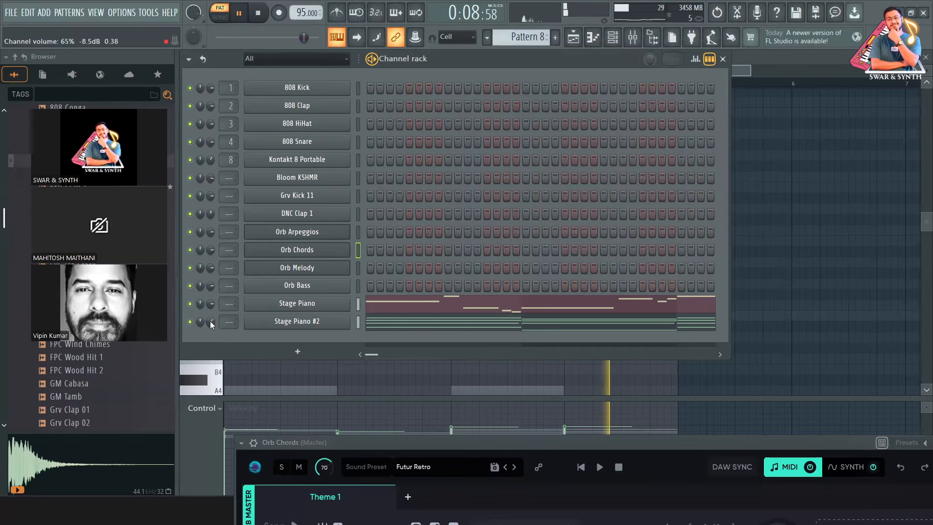
left_click_drag(507, 439, 290, 371)
left_click(744, 375)
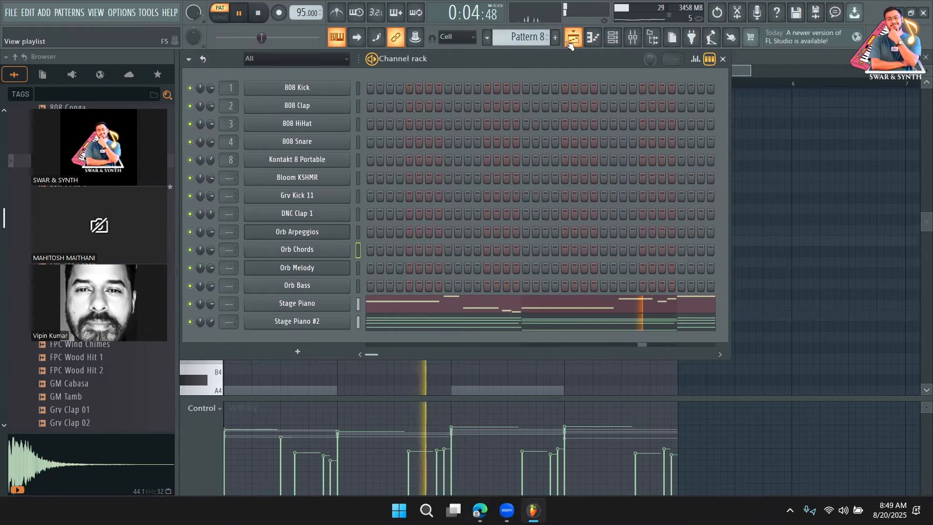
Step: Place three consecutive Pattern 8 clips on Track 7 of the playlist, starting at bars 1, 5 and 9
key("F5")
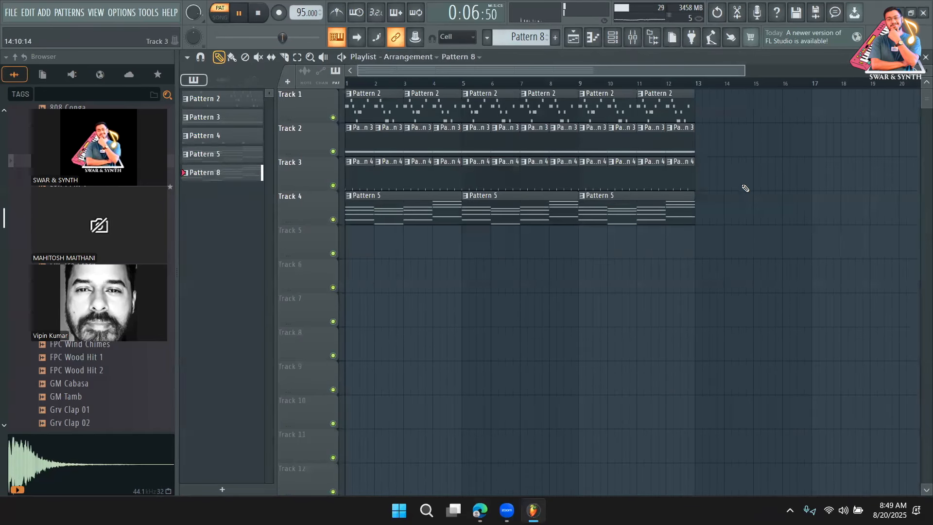
mouse_move(214, 172)
left_mouse_down()
mouse_move(437, 311)
mouse_move(350, 311)
left_mouse_up()
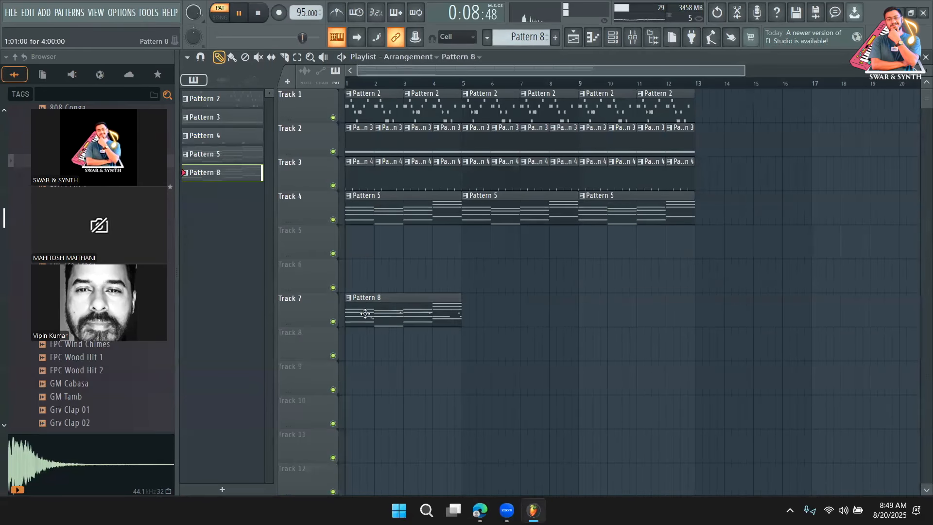
left_click(464, 312)
left_click_drag(613, 318, 585, 317)
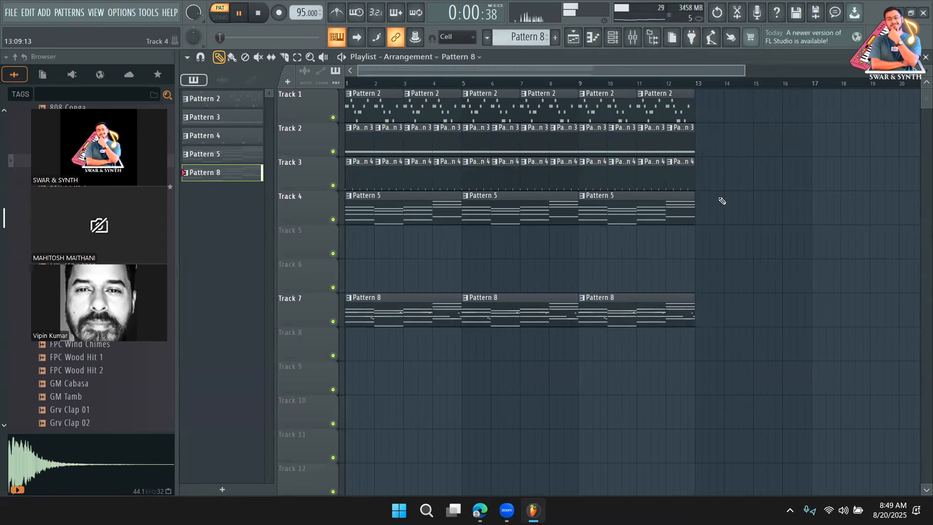
Step: Delete all pattern clips from Tracks 1 to 4 of the playlist
right_click(691, 206)
right_click(640, 135)
right_click(486, 105)
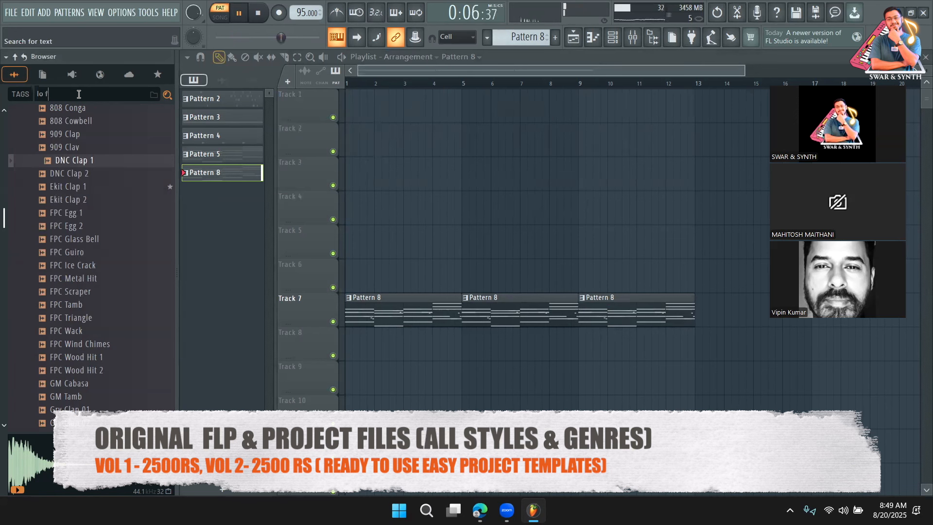
Step: Search the browser for "lo fi" samples and stop the pattern playback
key("Return")
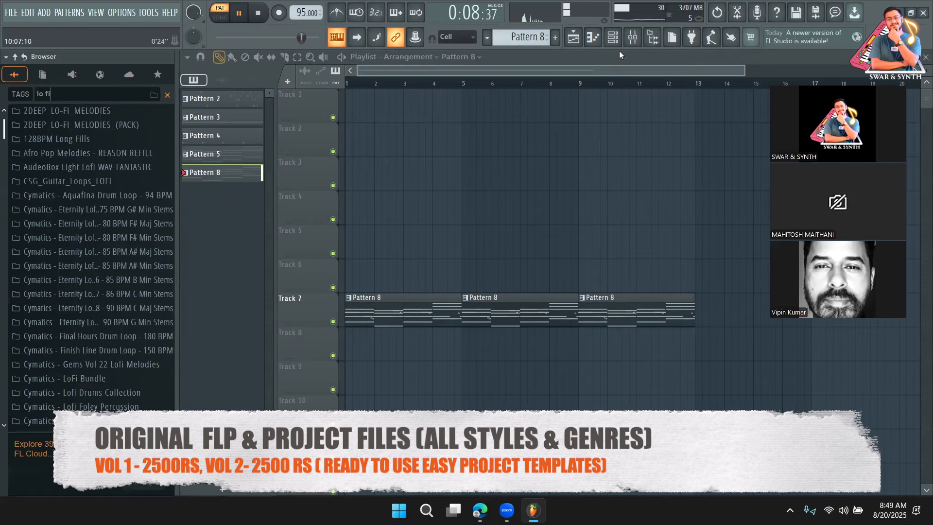
left_click(613, 37)
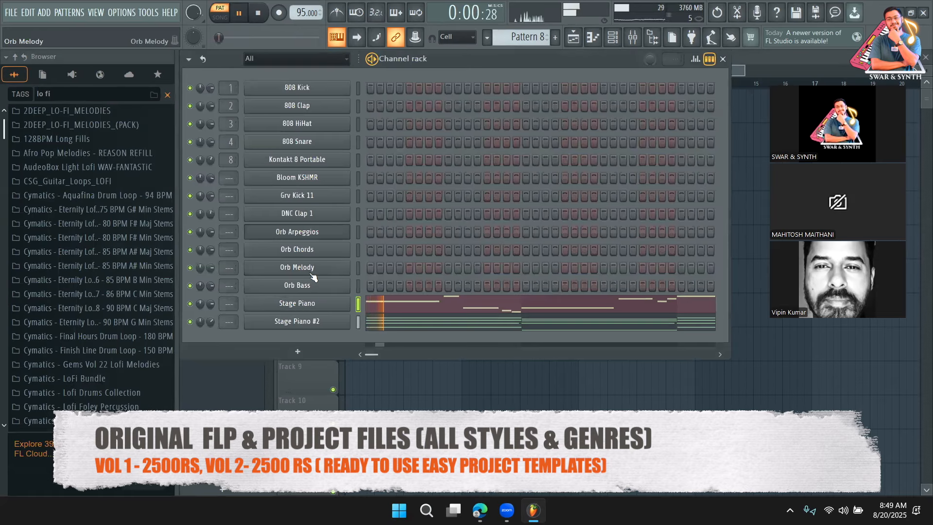
left_click(241, 19)
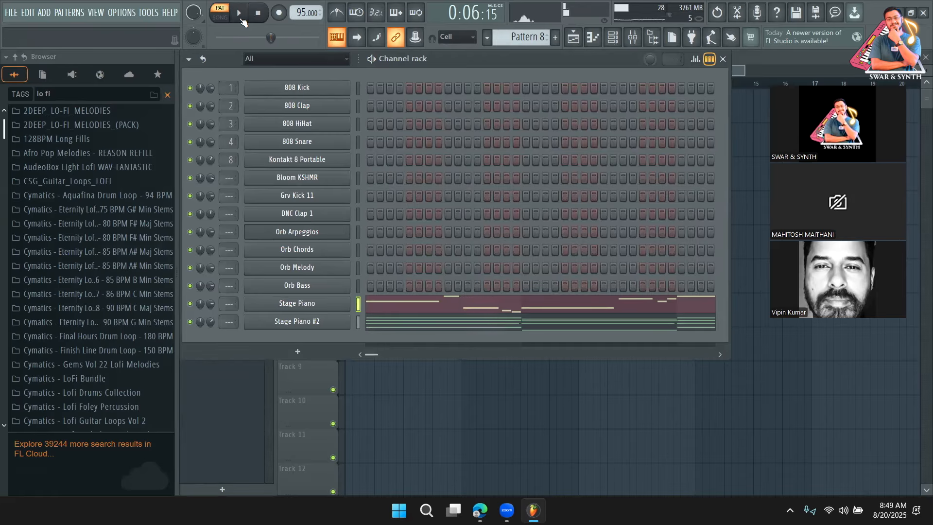
key("F6")
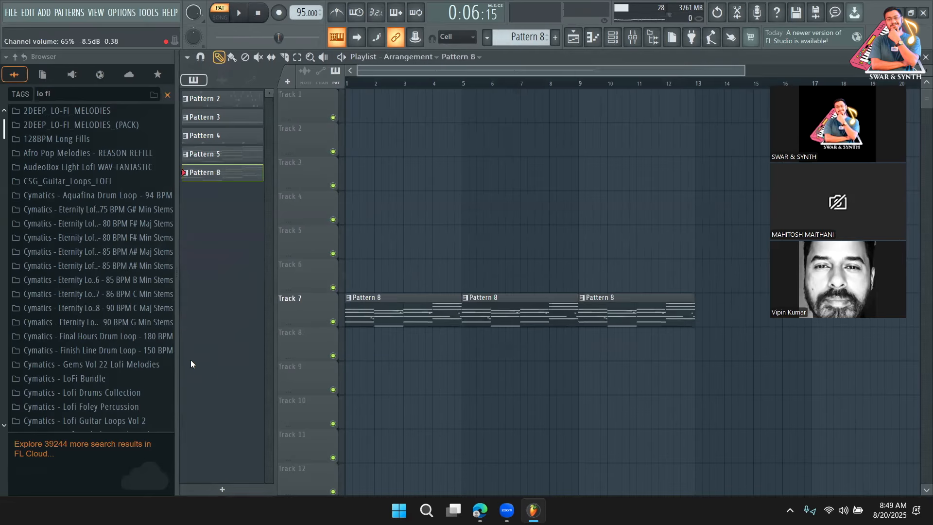
Step: Audition the Cymatics Aquafina drum loops and look through the CSG guitar and Cymatics LoFi Bundle folders for suitable samples
left_click(109, 199)
left_click(98, 209)
left_click(102, 235)
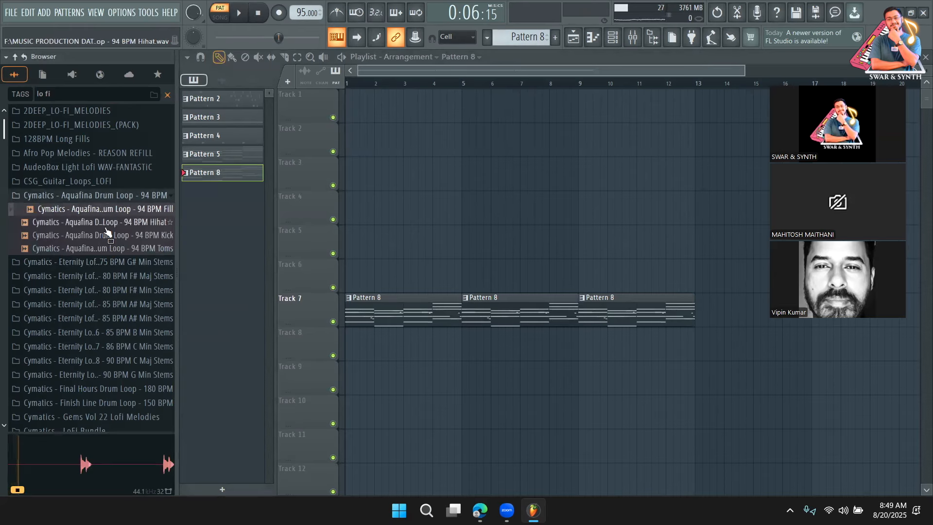
left_click(102, 248)
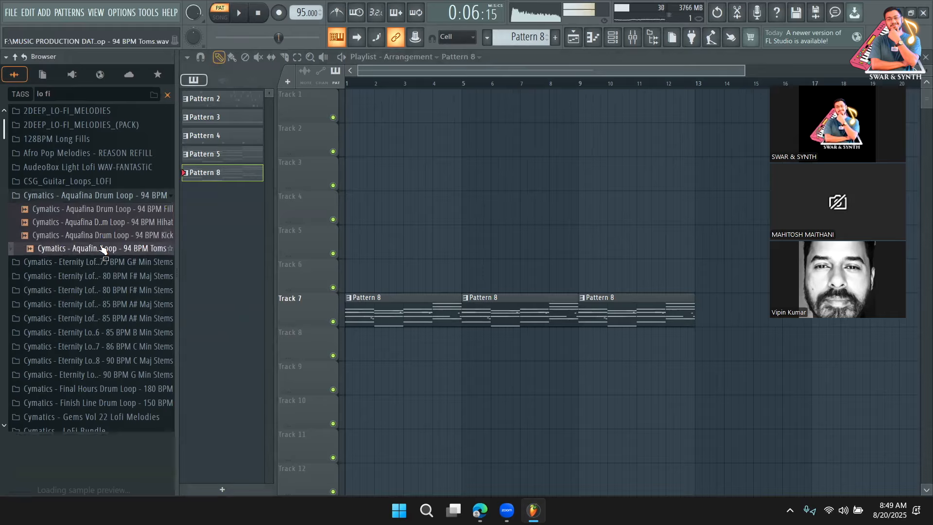
left_click(93, 181)
left_click(94, 182)
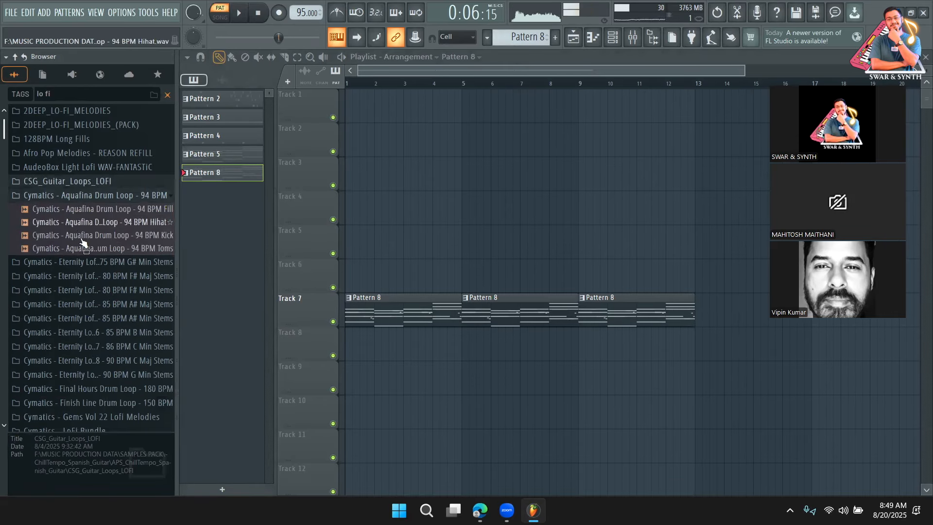
scroll(87, 248, "down", 10)
scroll(91, 252, "up", 7)
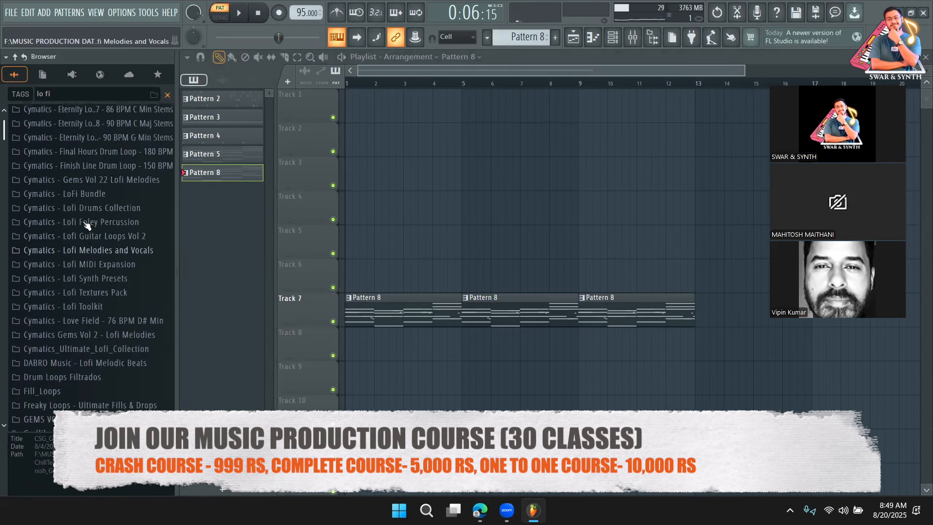
left_click(68, 194)
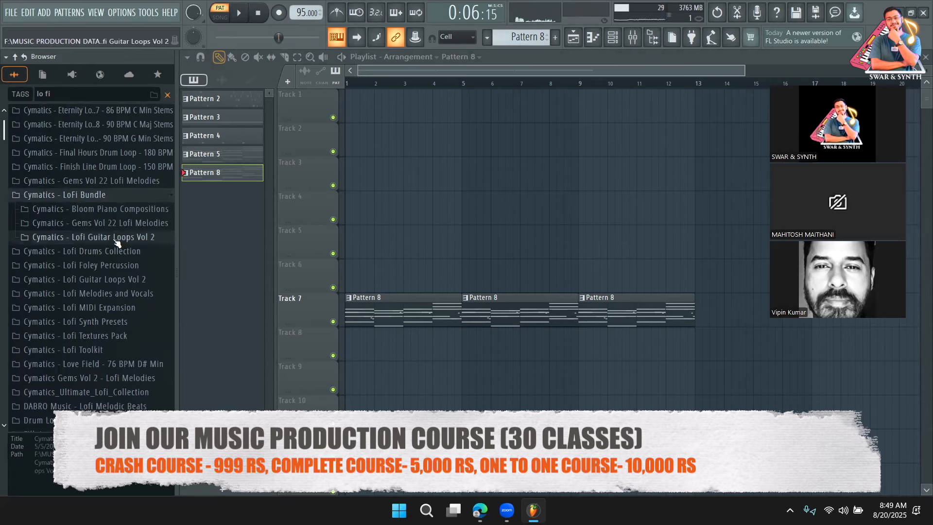
left_click(93, 237)
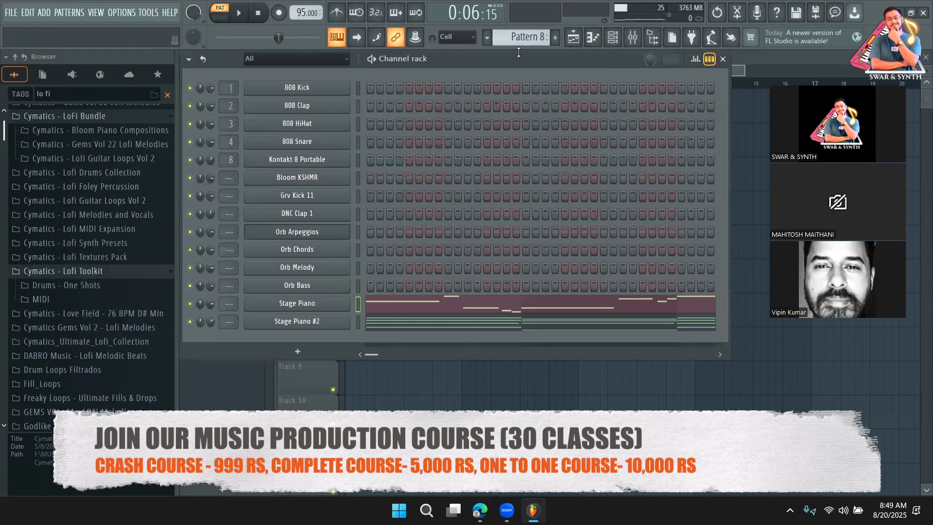
Step: Switch to Pattern 12 and open the Kicks folder of the Cymatics Lofi Toolkit drum one-shots
scroll(522, 37, "up", 2)
left_click(80, 287)
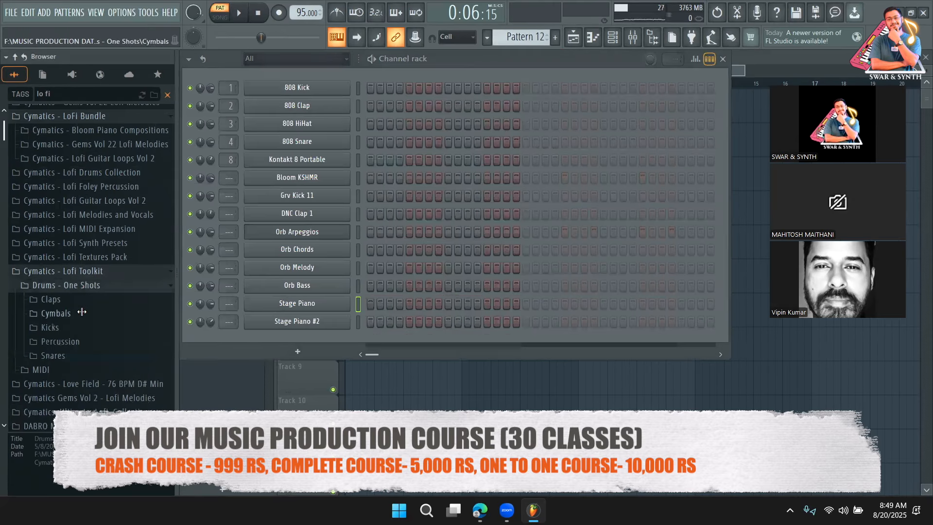
left_click(77, 327)
Step: Audition the Cymatics Lofi kick samples from Kick 1 through Kick 11
left_click(76, 343)
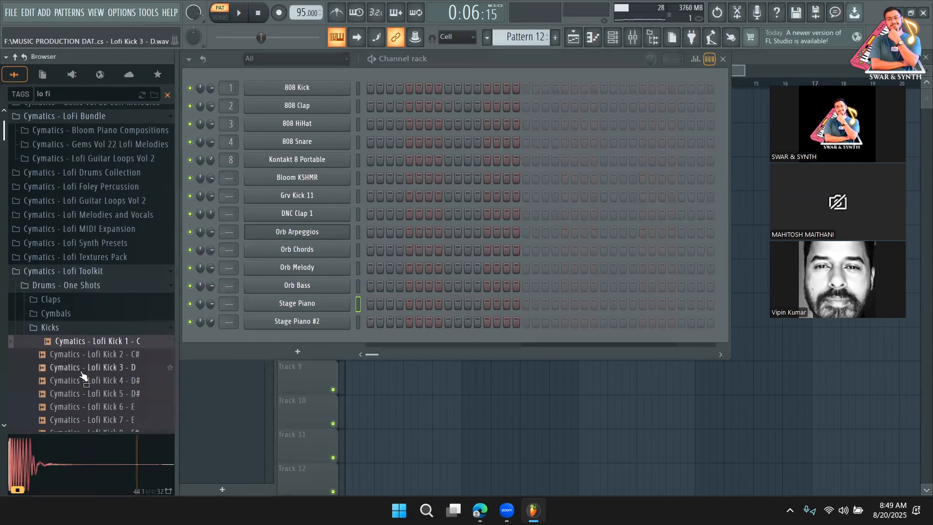
left_click(96, 358)
left_click(95, 367)
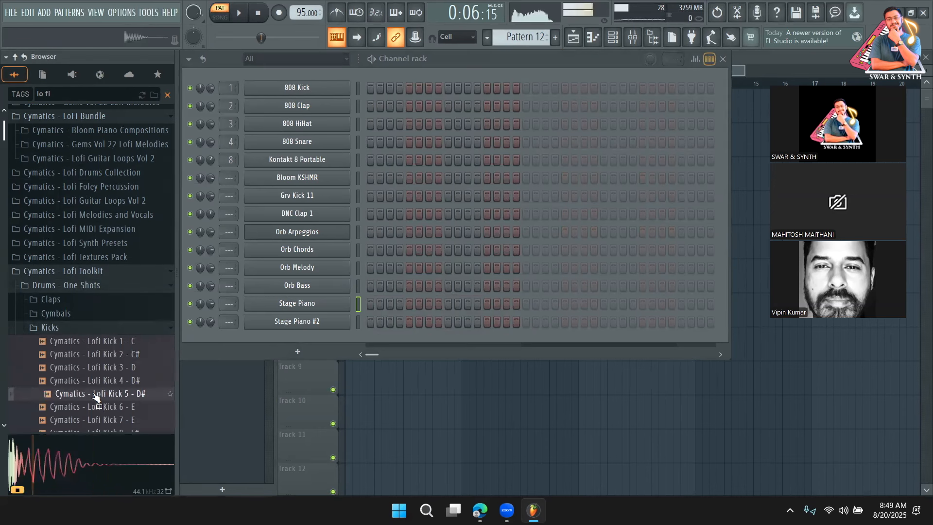
left_click(96, 381)
scroll(96, 369, "down", 2)
left_click(96, 344)
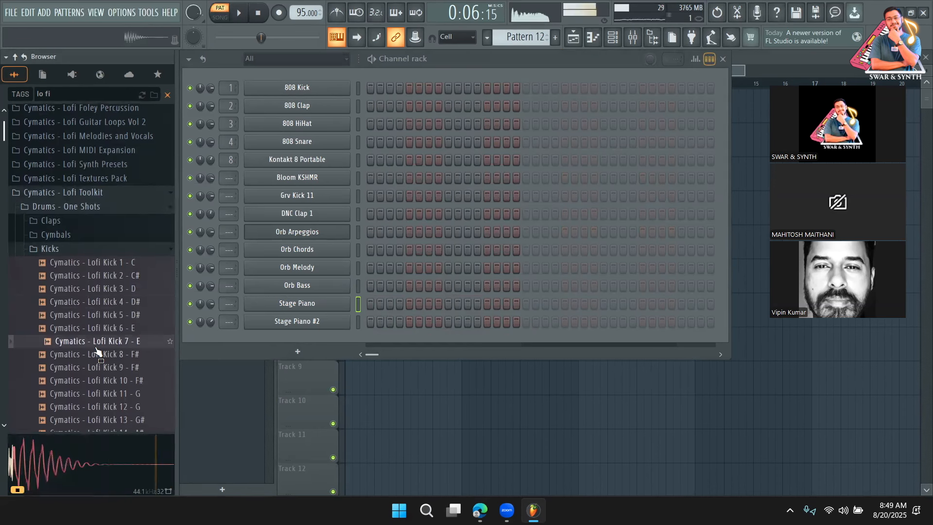
left_click(108, 356)
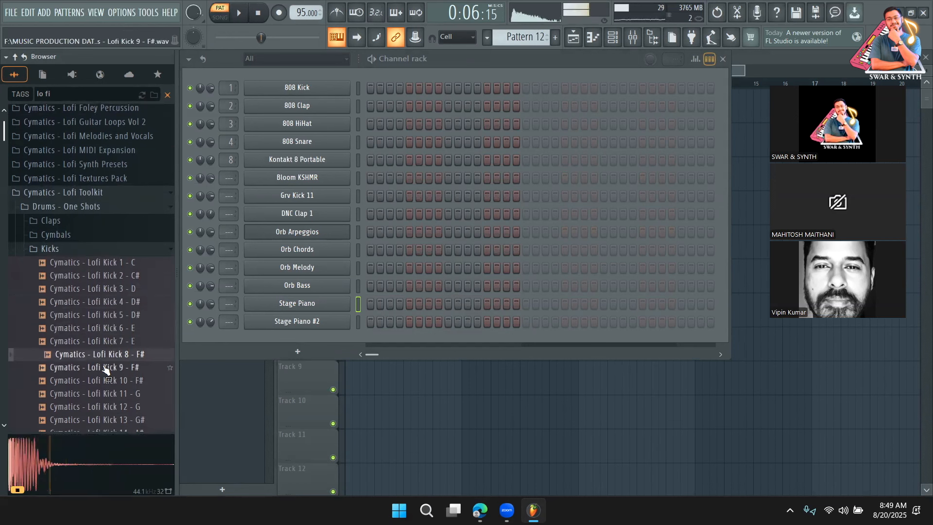
left_click(106, 369)
left_click(103, 381)
left_click(102, 393)
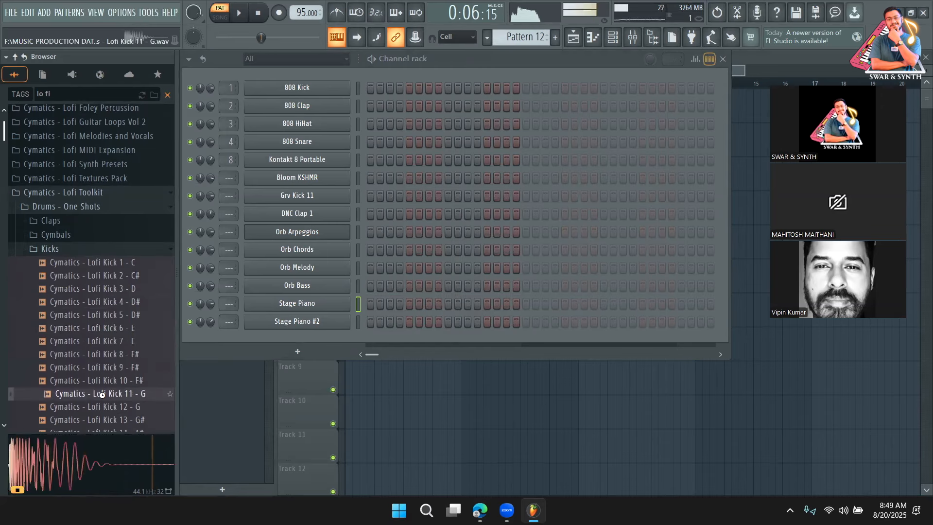
Step: Audition Lofi Kicks 13 to 15 and add Cymatics - Lofi Kick 14 - A# as a new channel below Stage Piano #2
scroll(102, 393, "down", 4)
left_click(129, 266)
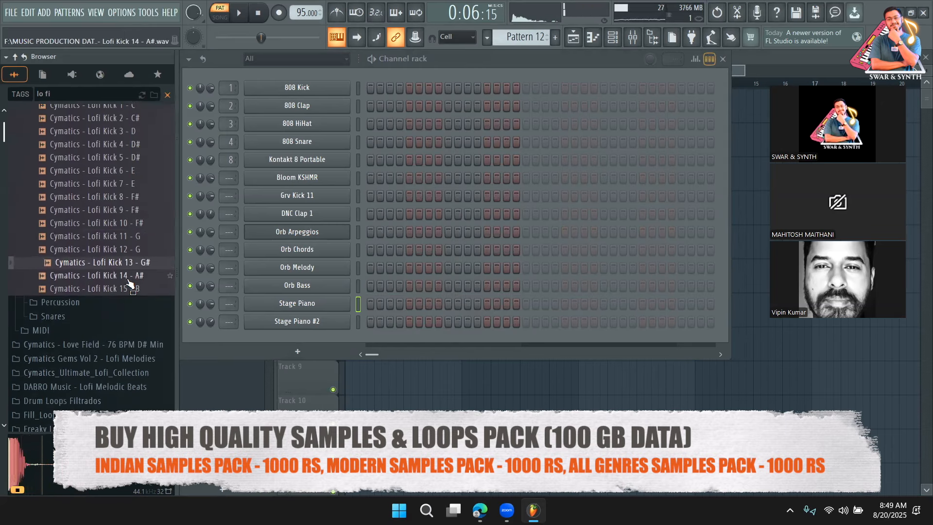
left_click(128, 274)
left_click(127, 288)
left_click_drag(128, 275, 255, 341)
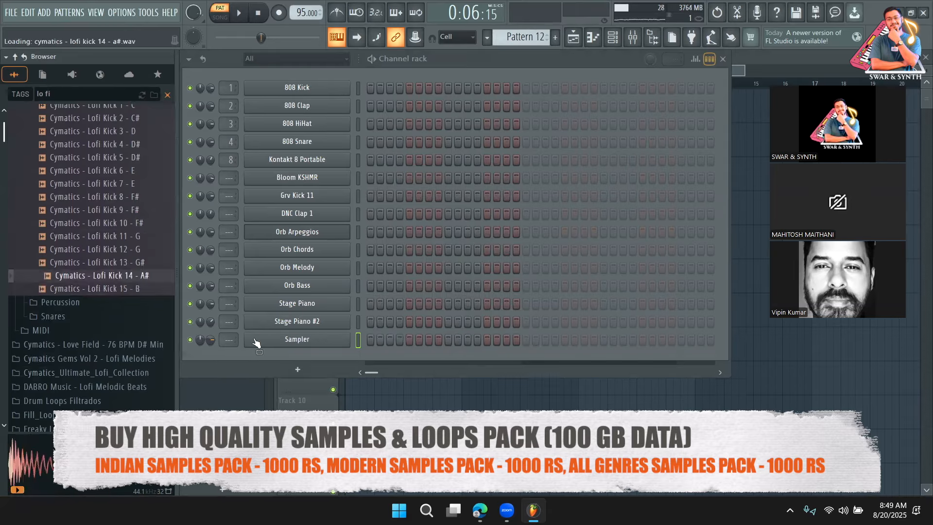
Step: Open the toolkit's Claps folder and add Cymatics - Lofi Clap 3 as a new channel below the lofi kick
scroll(121, 287, "up", 4)
left_click(69, 249)
left_click(72, 235)
left_click(73, 222)
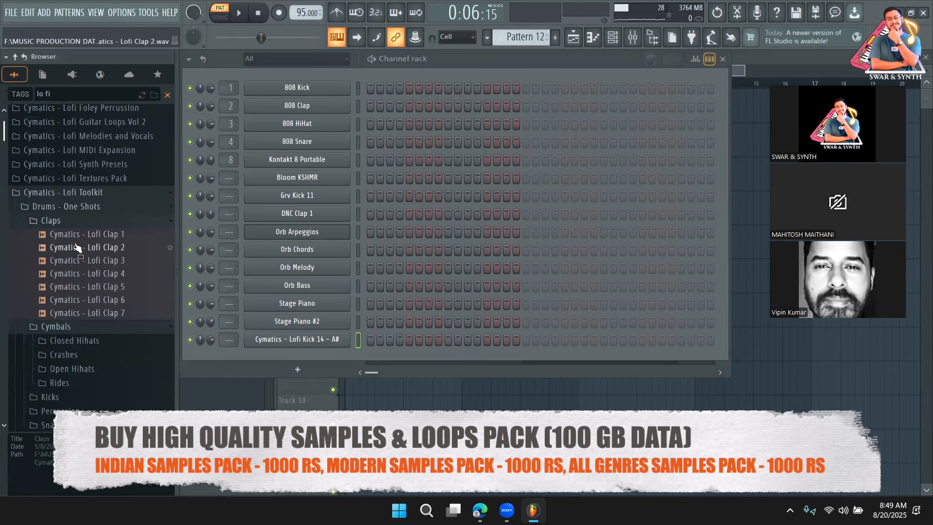
left_click(78, 261)
left_click_drag(78, 261, 129, 331)
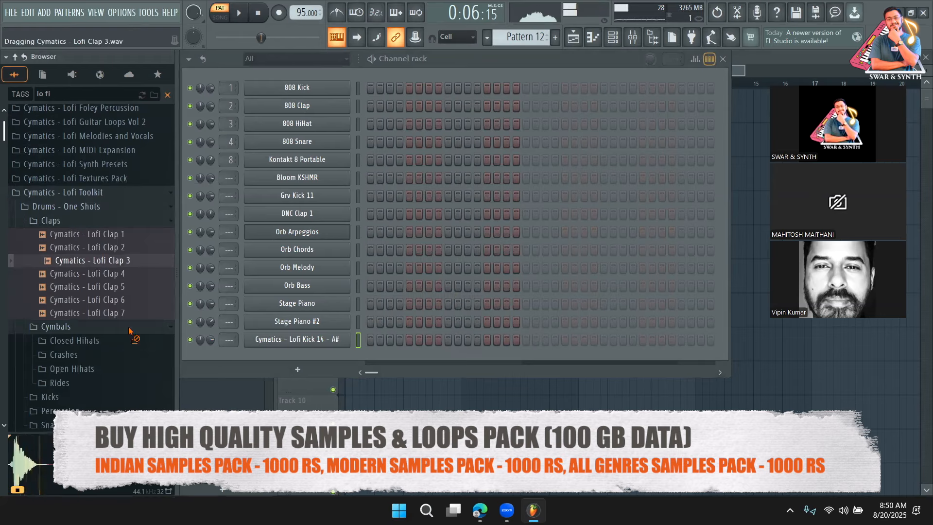
left_click_drag(255, 359, 256, 359)
Step: Add Cymatics - Lofi Closed Hihat 2 from the Closed Hihats folder as a new channel below the clap
left_click(74, 340)
left_click(89, 368)
left_click_drag(90, 376, 298, 400)
Step: With the pattern playing, program Lofi Kick 14 on steps 1, 3, 8, 9 and 11 and Lofi Clap 3 on step 5
left_click(370, 339)
left_click(390, 339)
key("space")
left_click(409, 357)
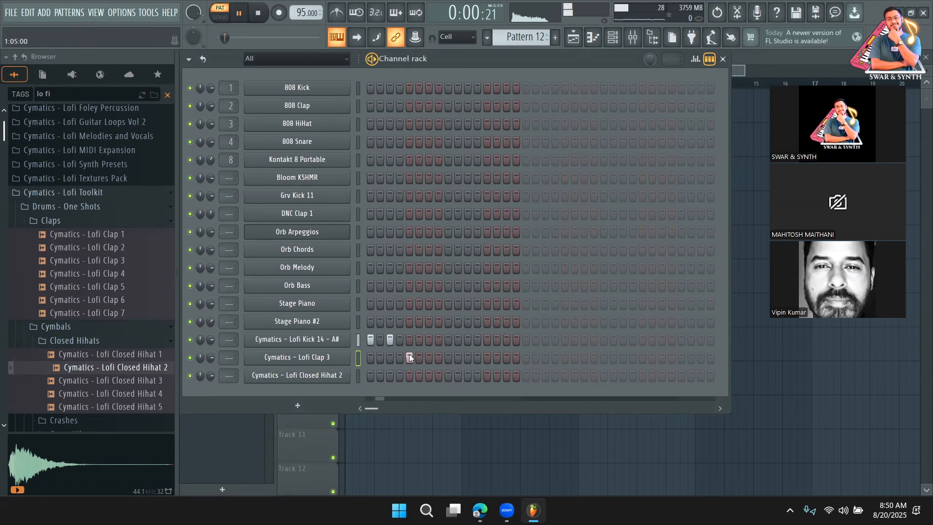
left_click(448, 340)
left_click(467, 340)
left_click(469, 340)
left_click(438, 340)
left_click(458, 340)
left_click(458, 339)
left_click(468, 340)
Step: Add Lofi Clap 3 on step 13 and Closed Hihat 2 on steps 3, 7, 11 and 15, and stop playback
left_click(487, 357)
left_click(390, 375)
left_click(428, 375)
left_click(505, 376)
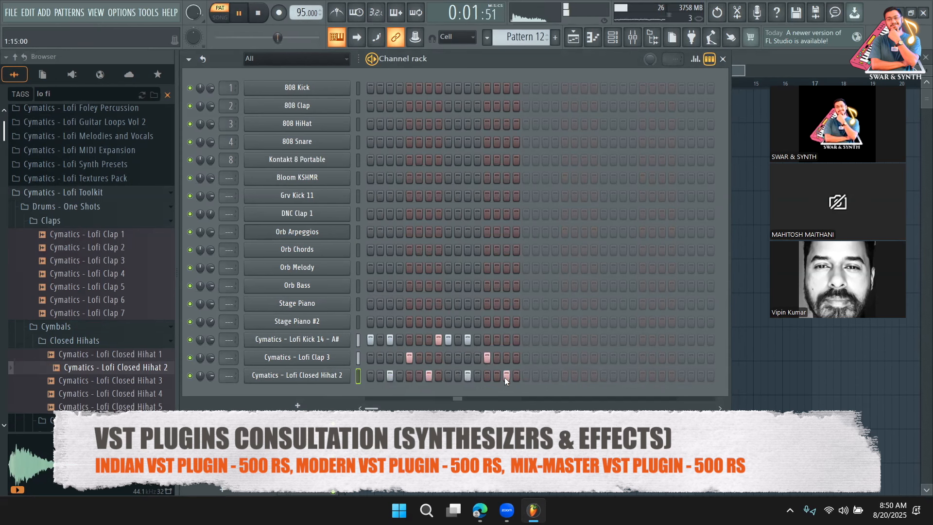
key("space")
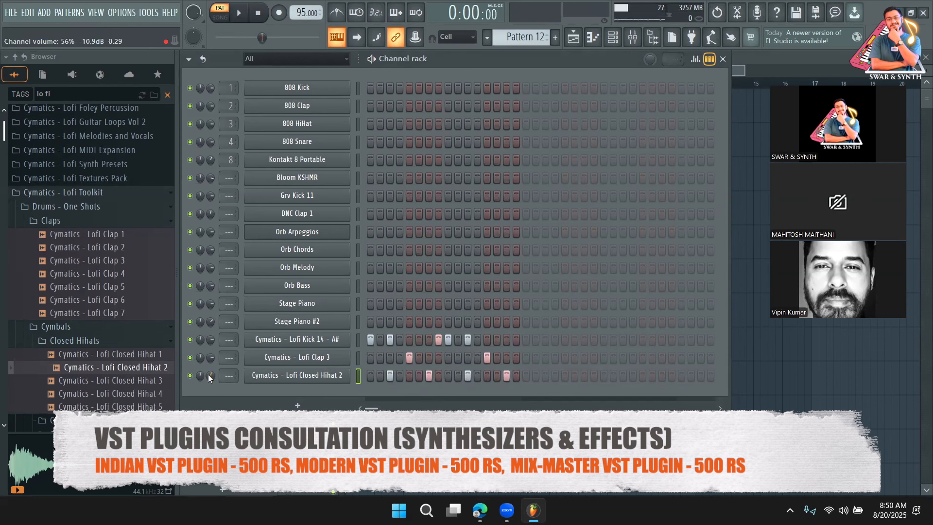
Step: Show the playlist and place a Pattern 12 clip on Track 9
key("F5")
left_click(422, 369)
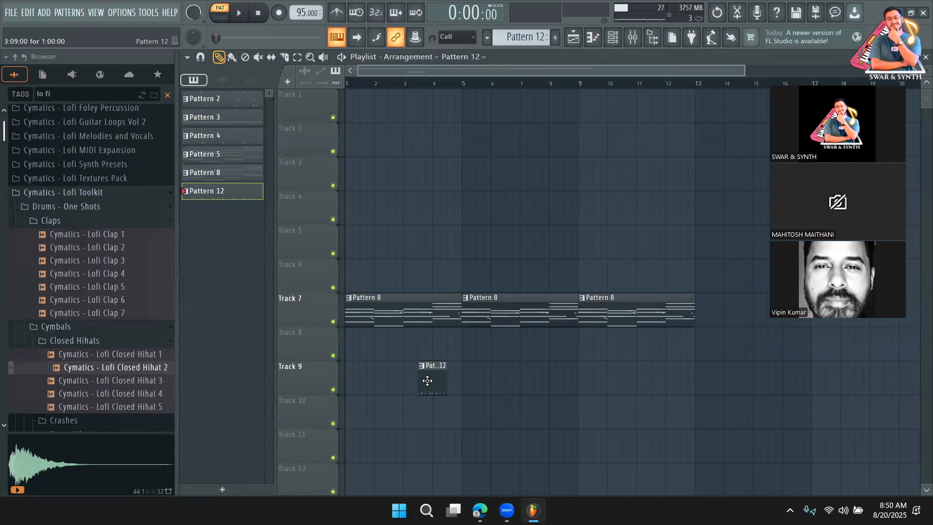